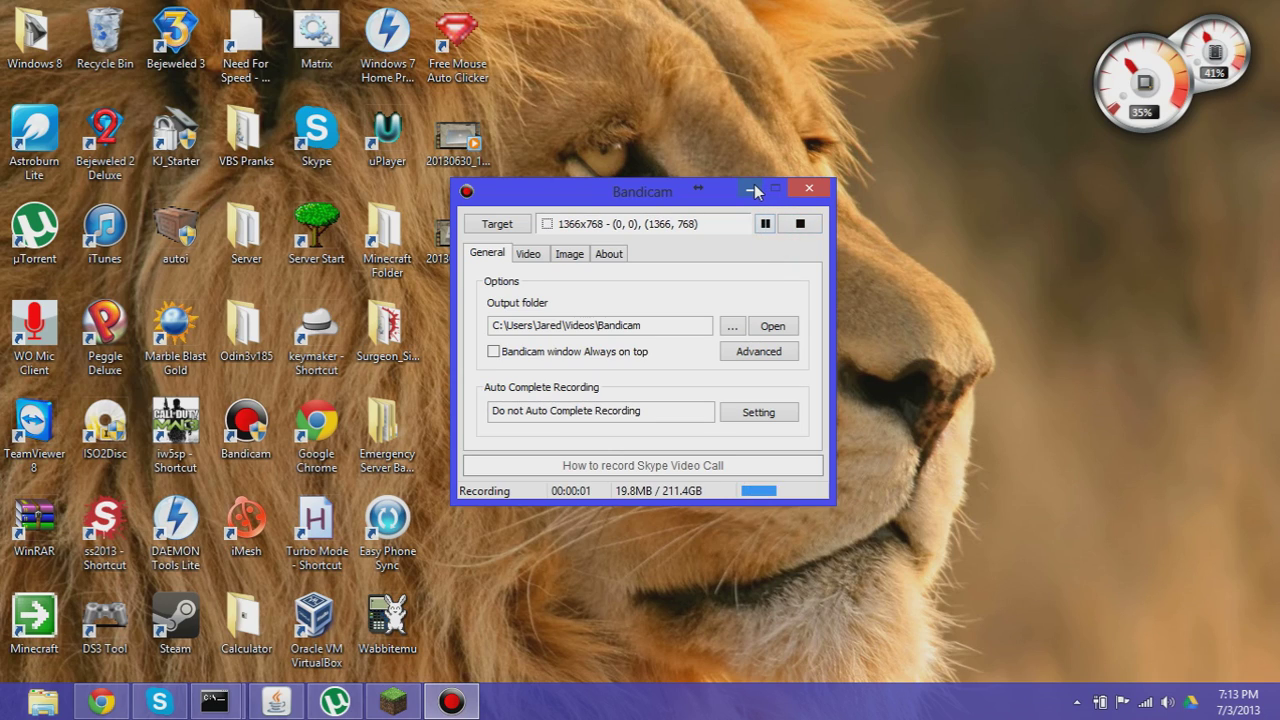
Minimise the Bandicam recorder window to the system tray to clear the desktop.
left_click(753, 191)
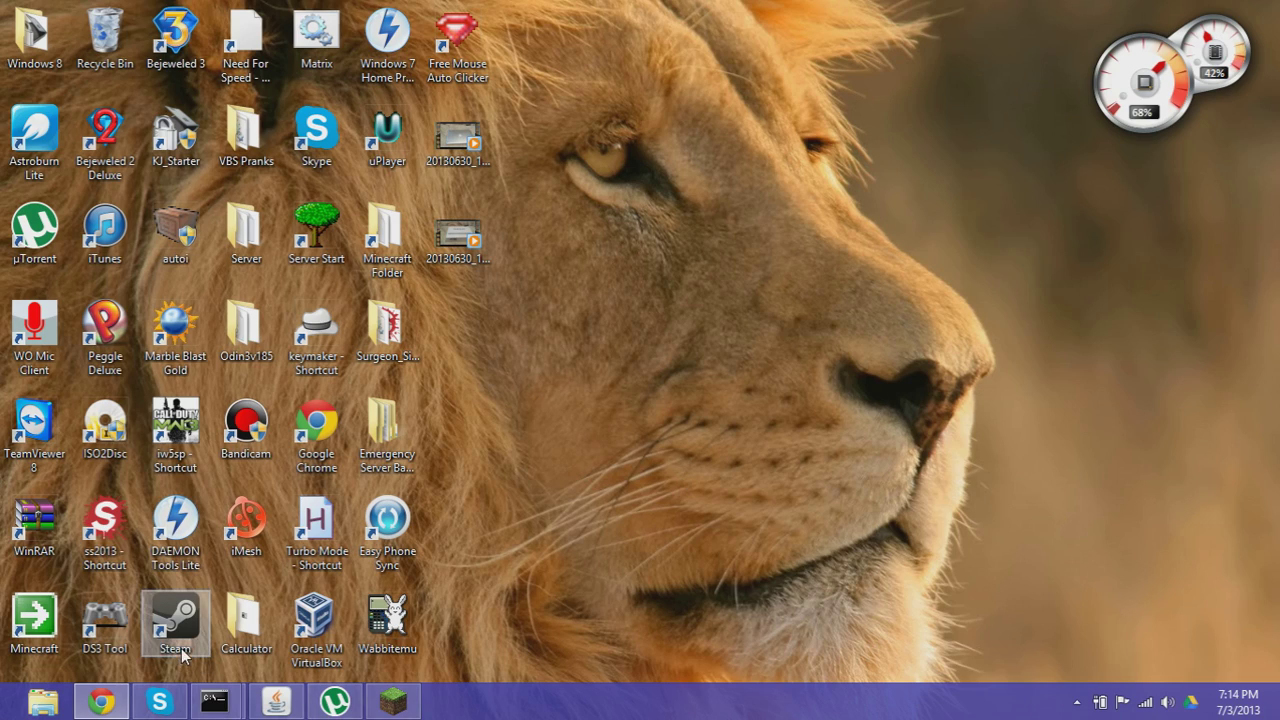
In Chrome, load motioninjoy.com in a new tab and scroll through its homepage.
left_click(101, 700)
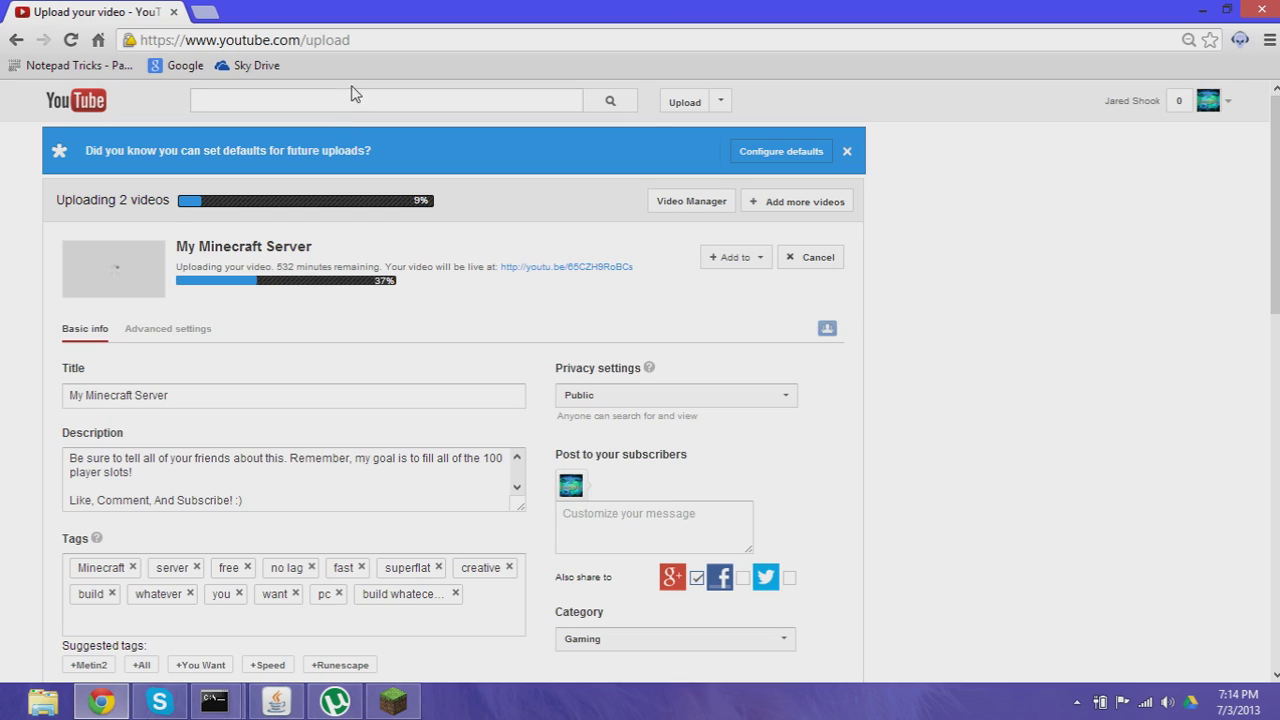
left_click(197, 12)
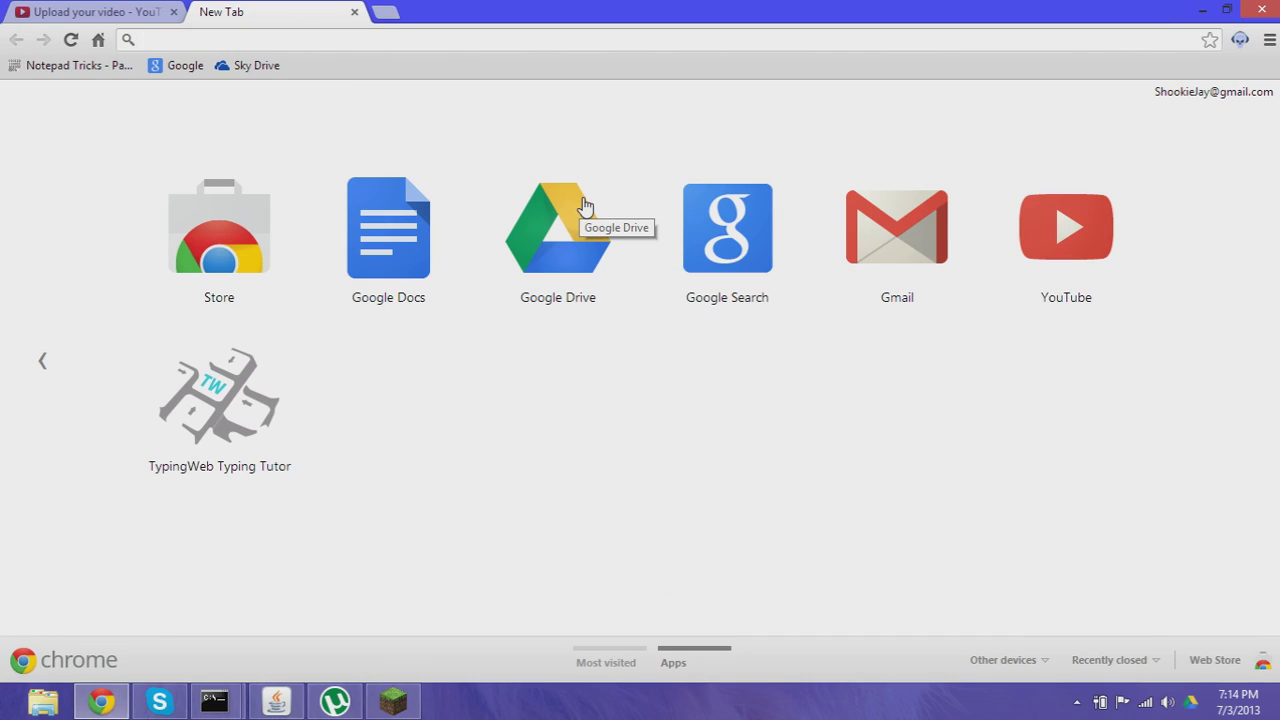
type("motionin")
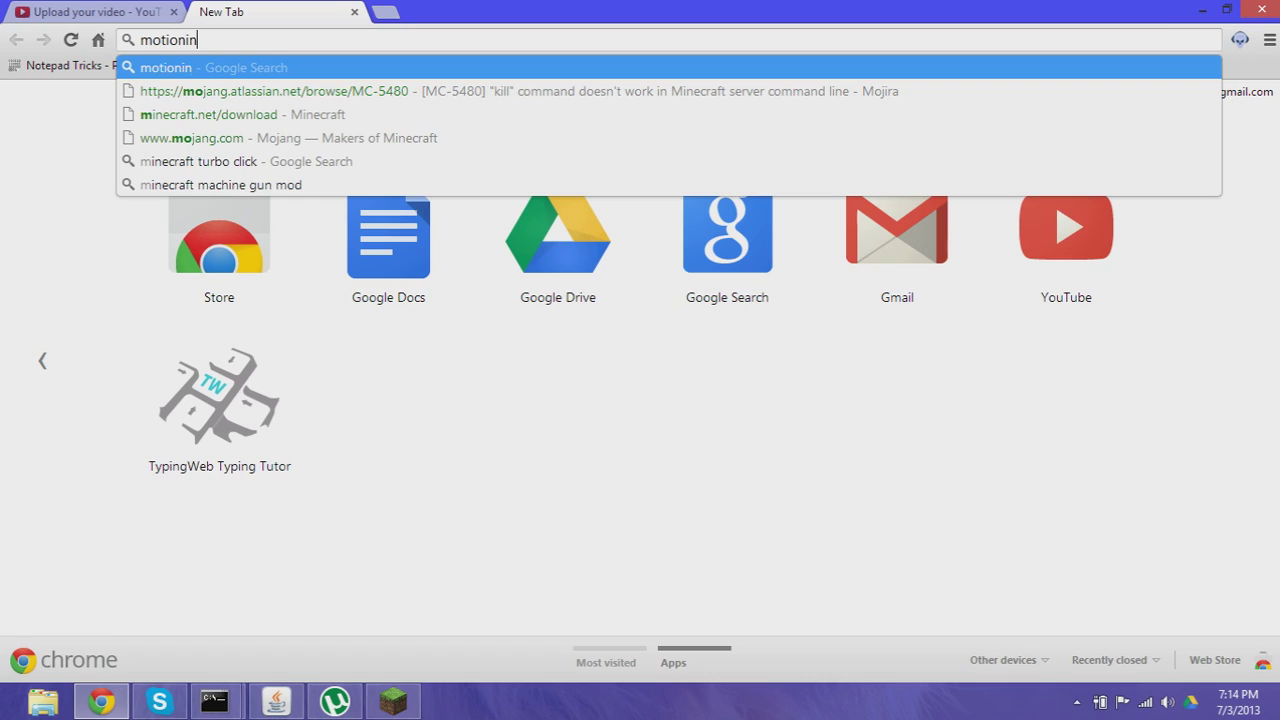
type("joy.com")
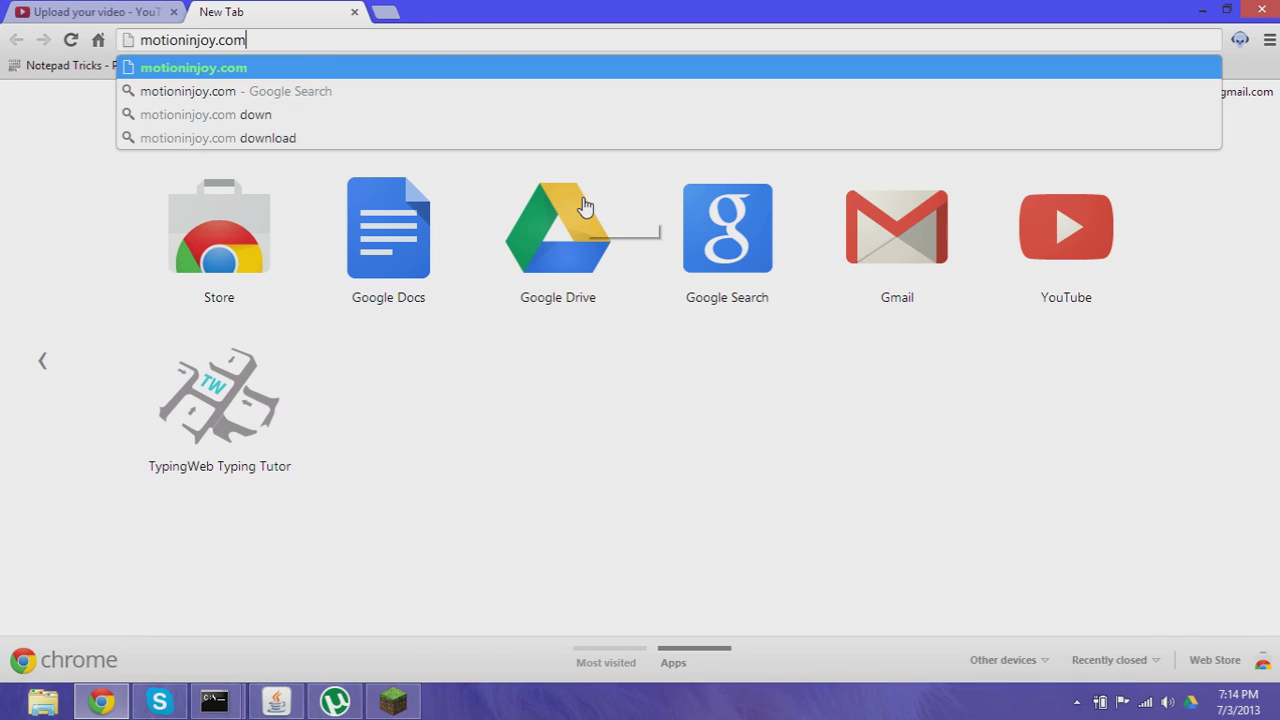
key("Return")
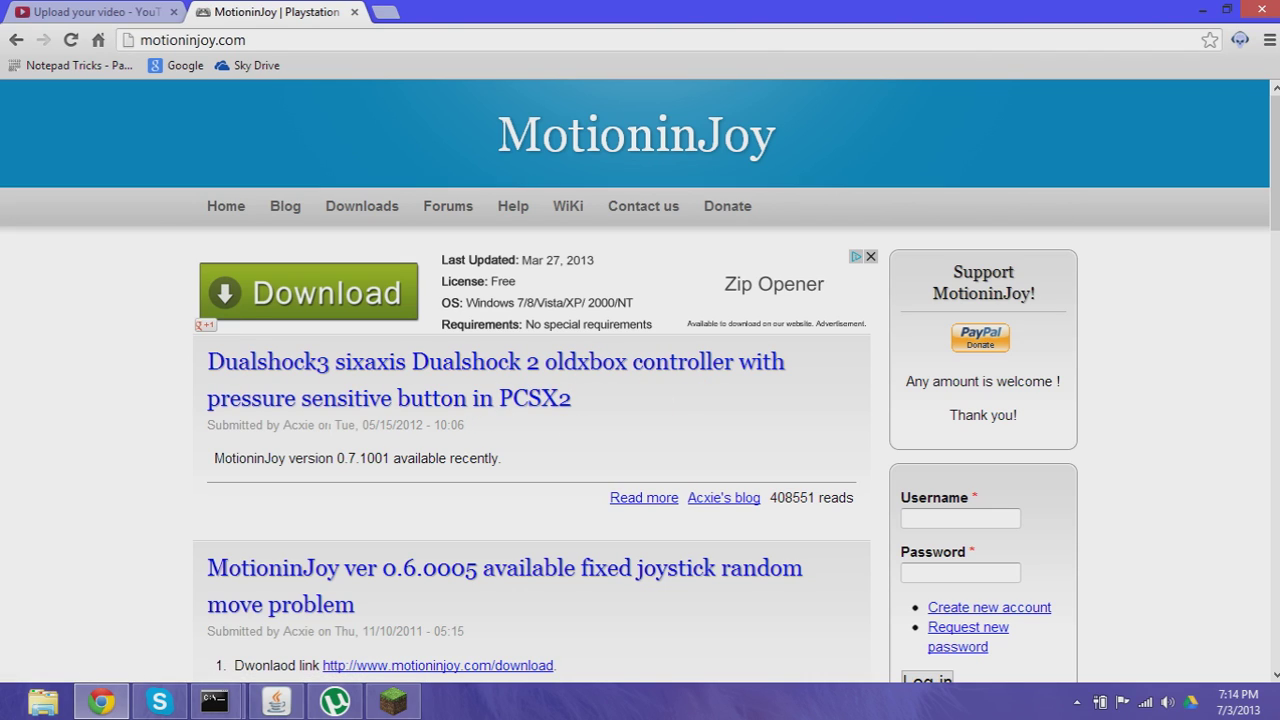
scroll(396, 494, "down", 3)
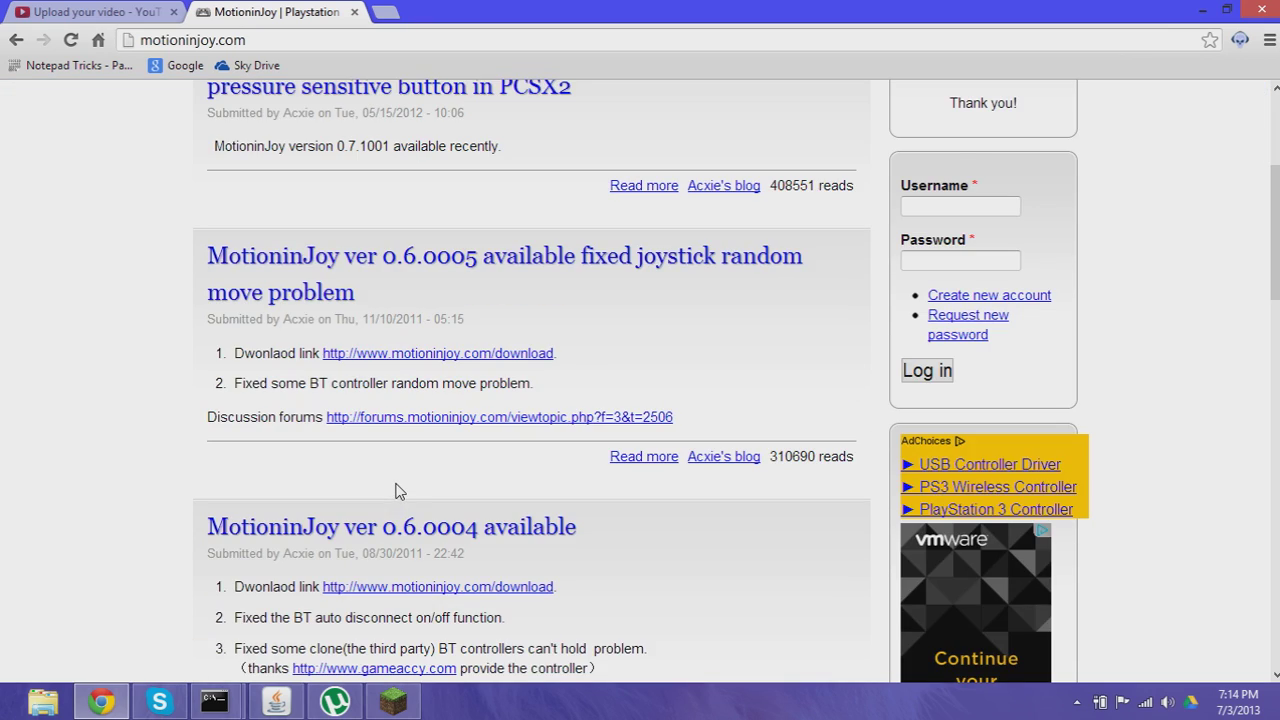
scroll(395, 490, "up", 1)
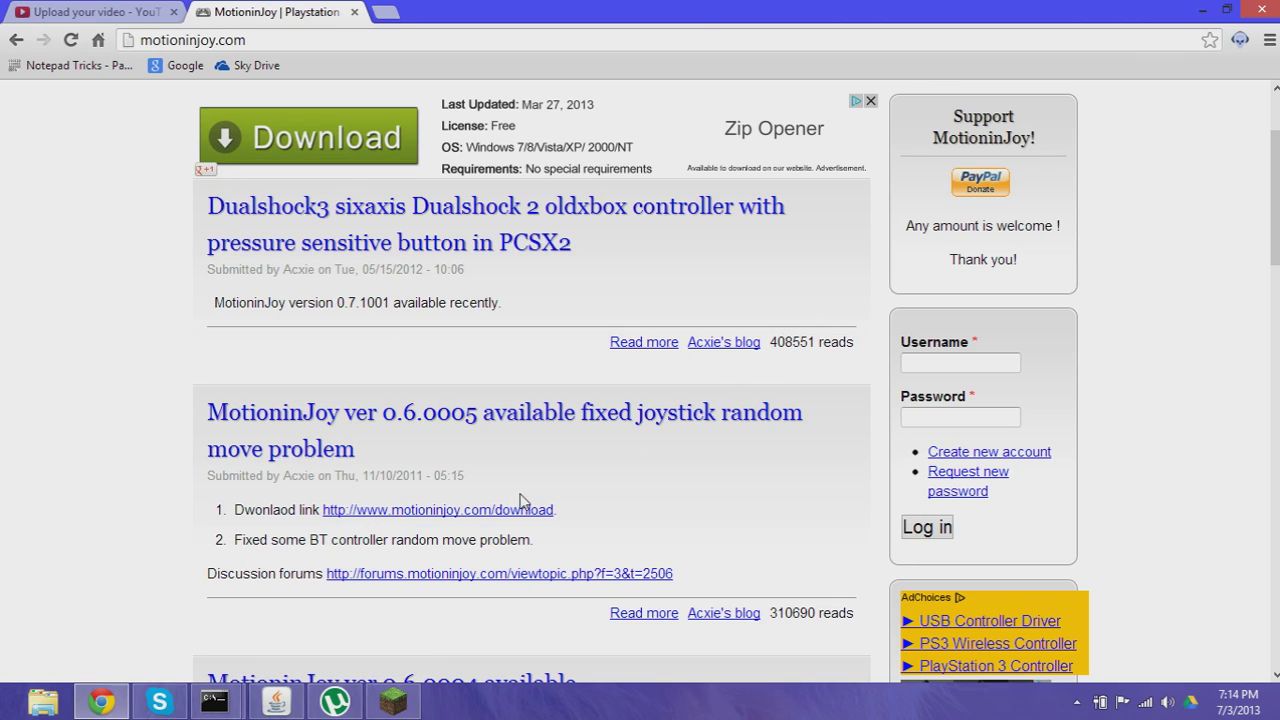
Close the MotioninJoy tab while staying on the YouTube upload page.
left_click(1256, 9)
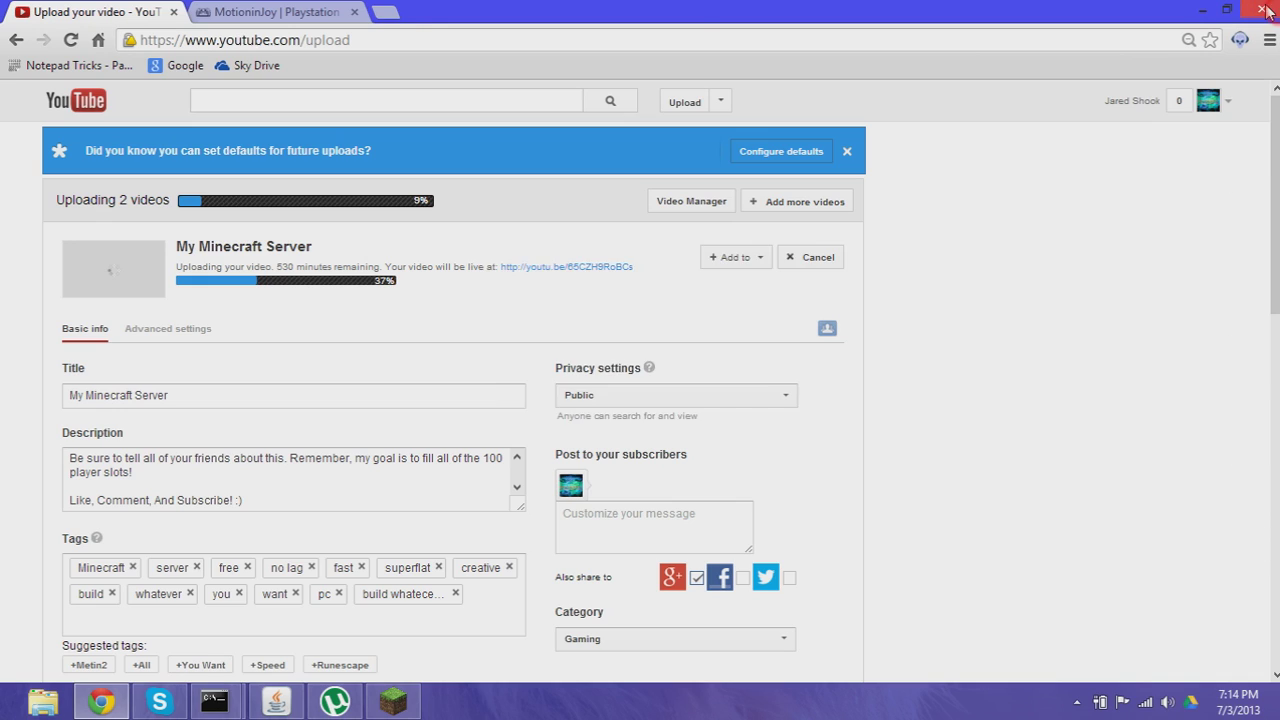
left_click(719, 406)
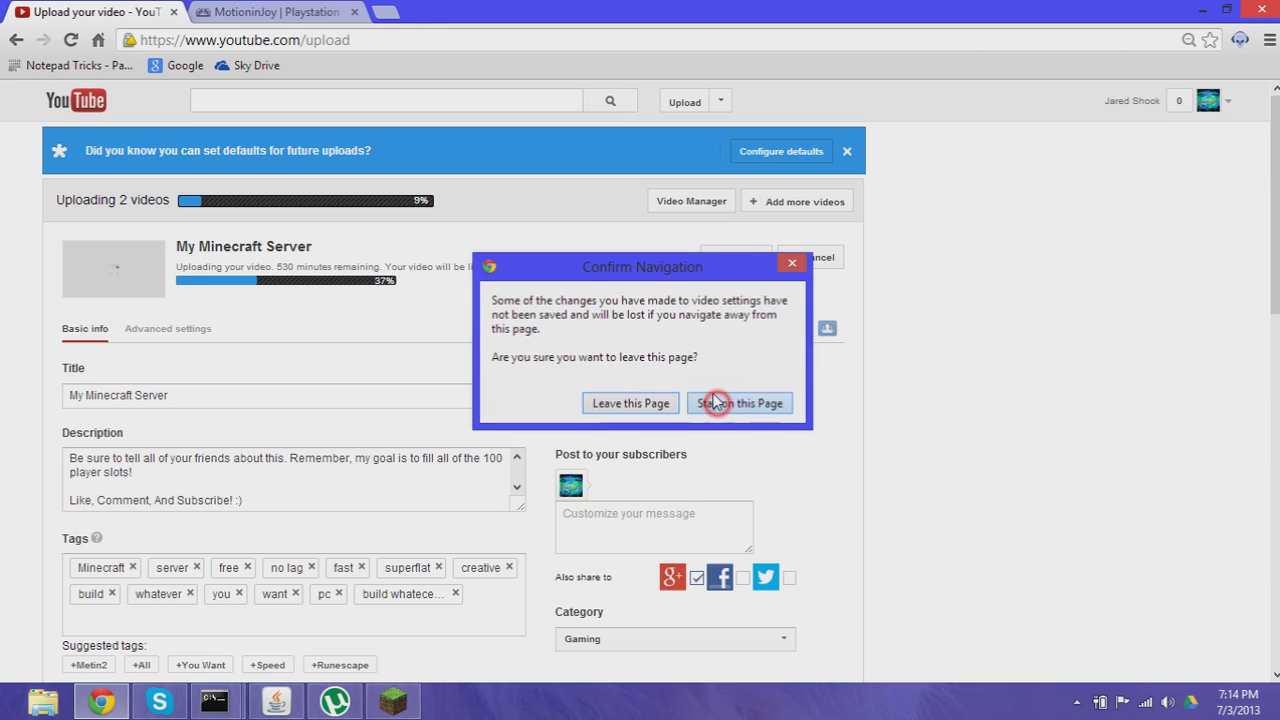
left_click(357, 12)
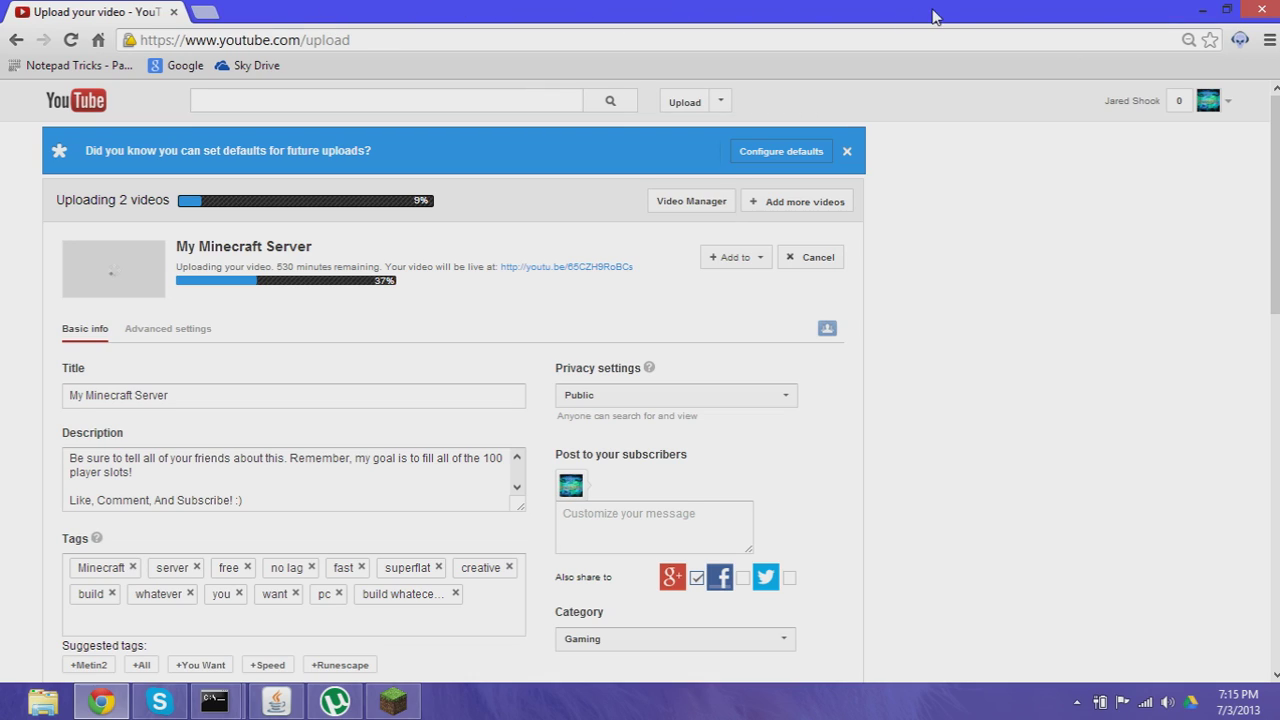
Minimise Chrome, launch the DS3 Tool from the hidden tray icons, and move its window left.
left_click(1201, 9)
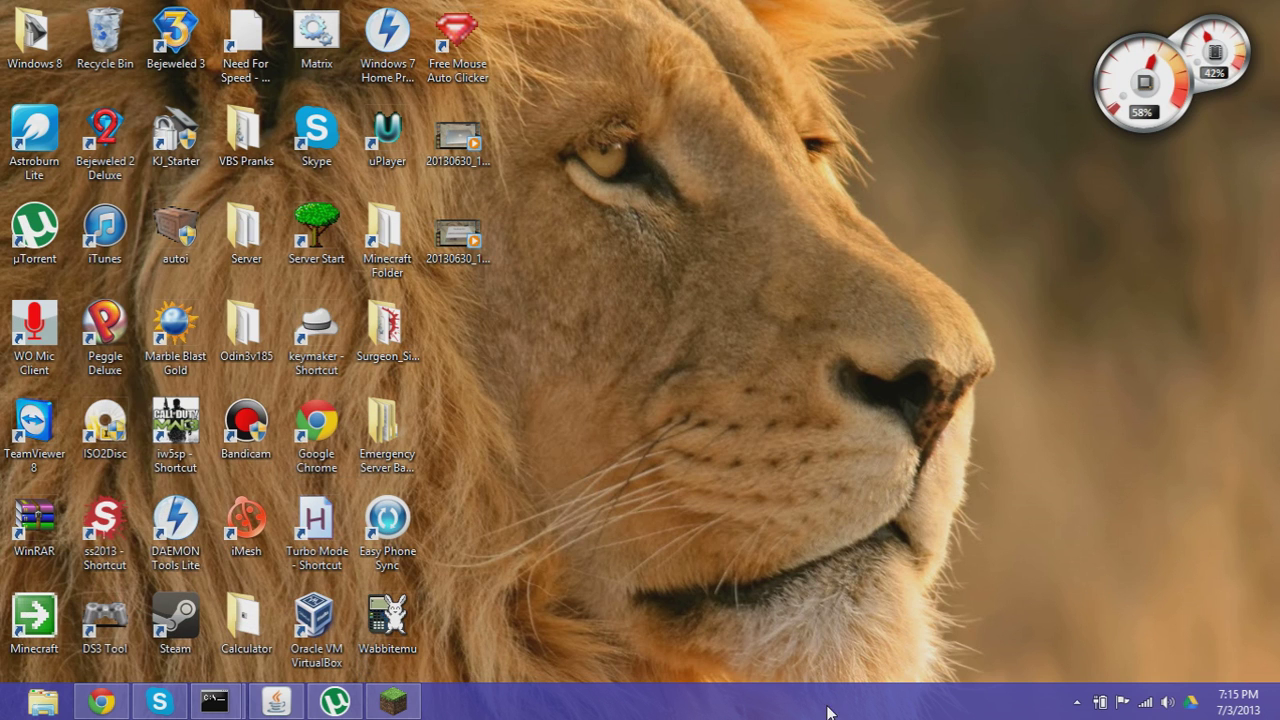
left_click(1077, 702)
left_click(1097, 608)
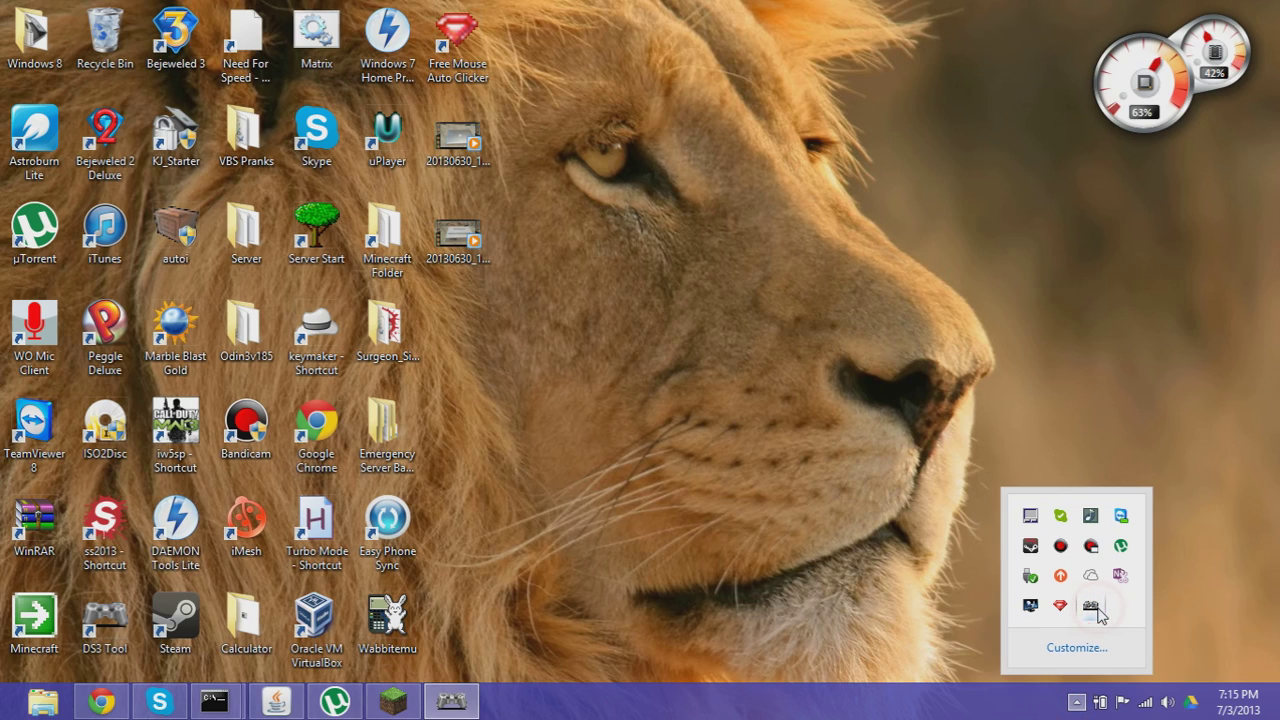
left_click(923, 340)
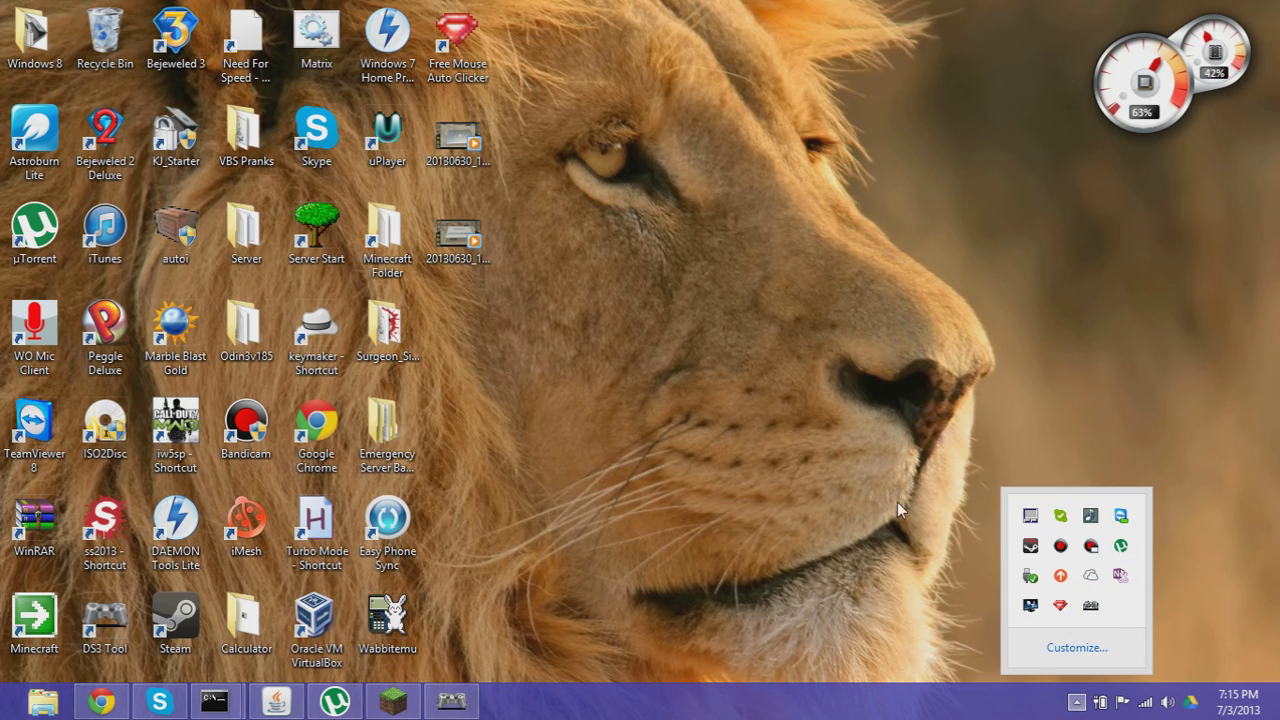
left_click(451, 701)
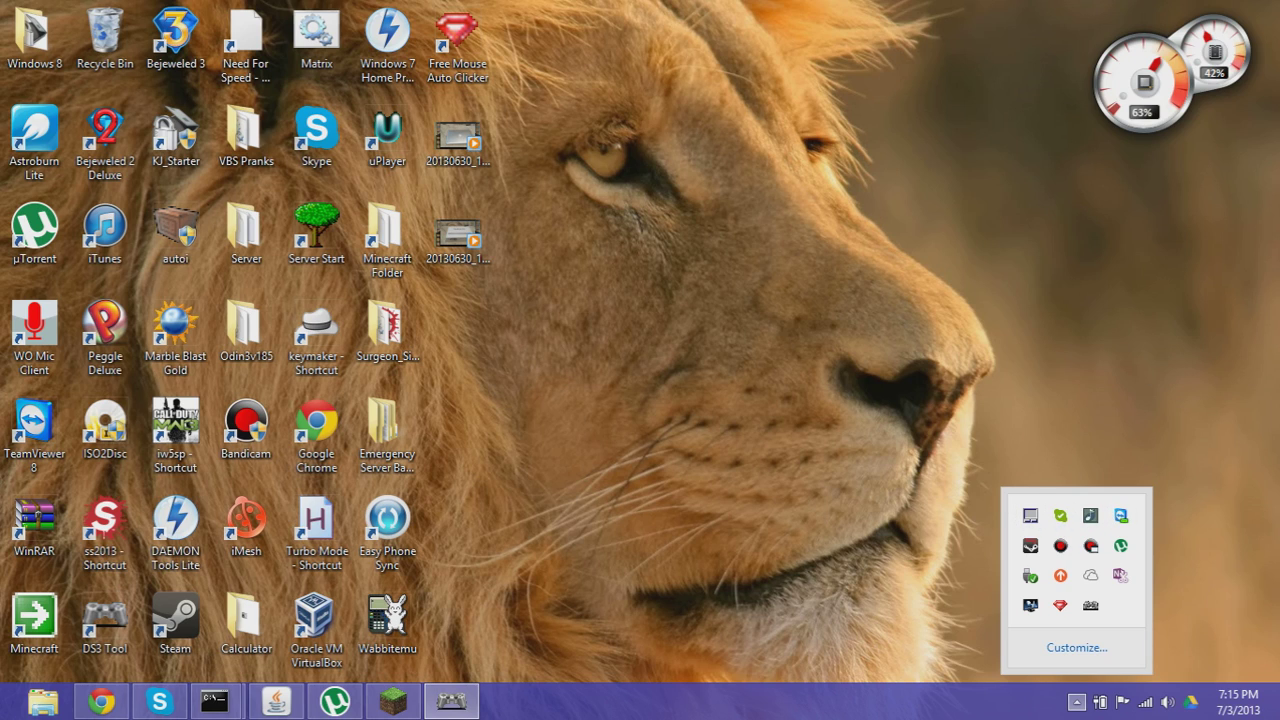
left_click_drag(1054, 106, 686, 87)
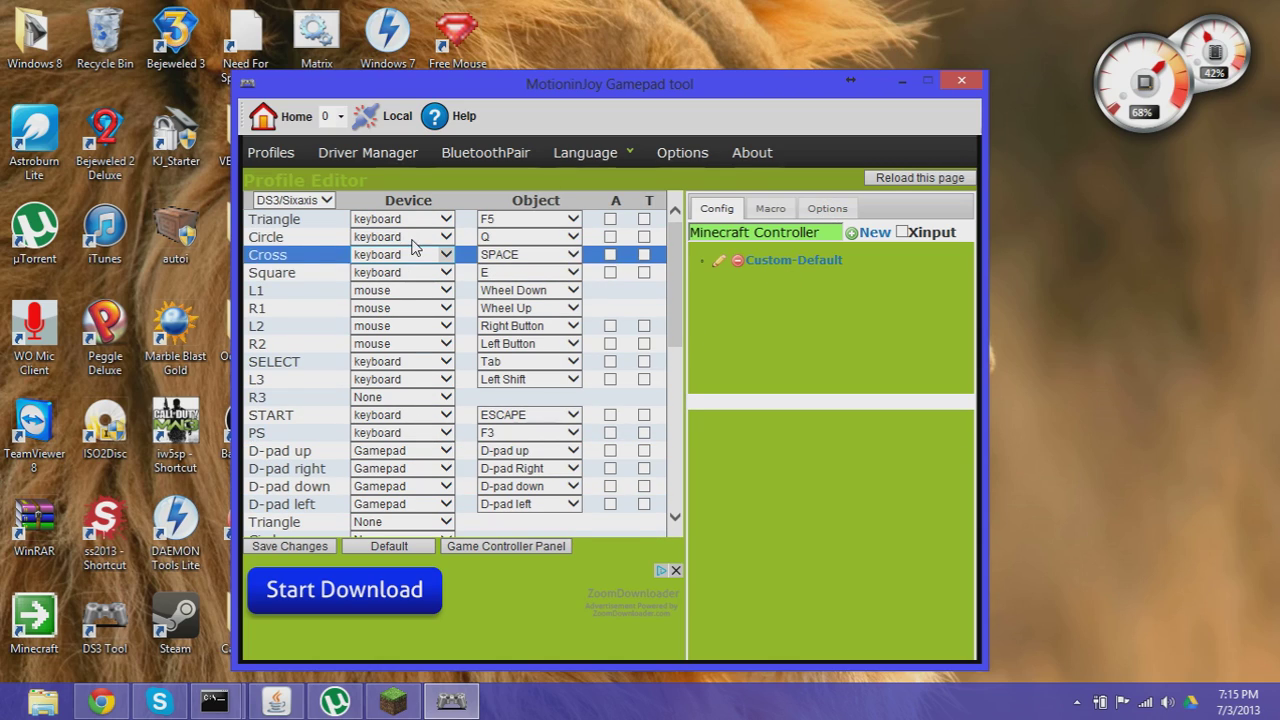
On the Profiles page, switch the Dualshock 3 to Custom-Default mode and test its vibration.
left_click(269, 160)
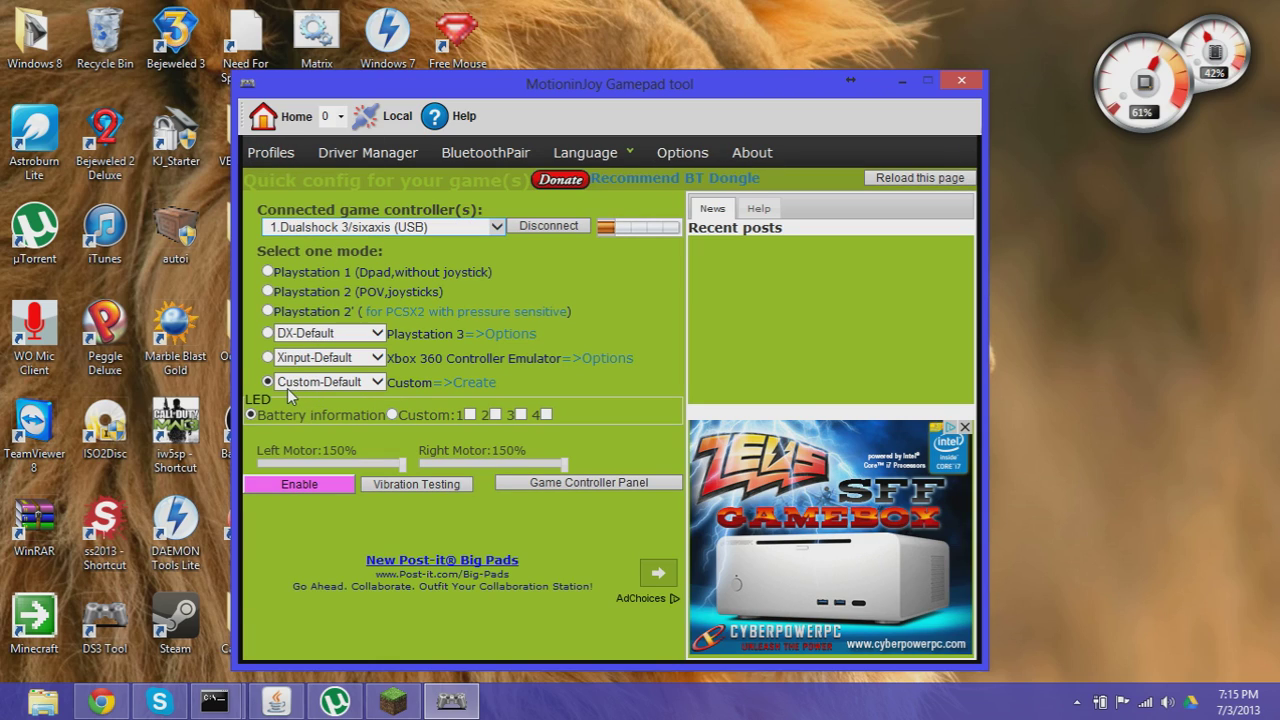
left_click(378, 384)
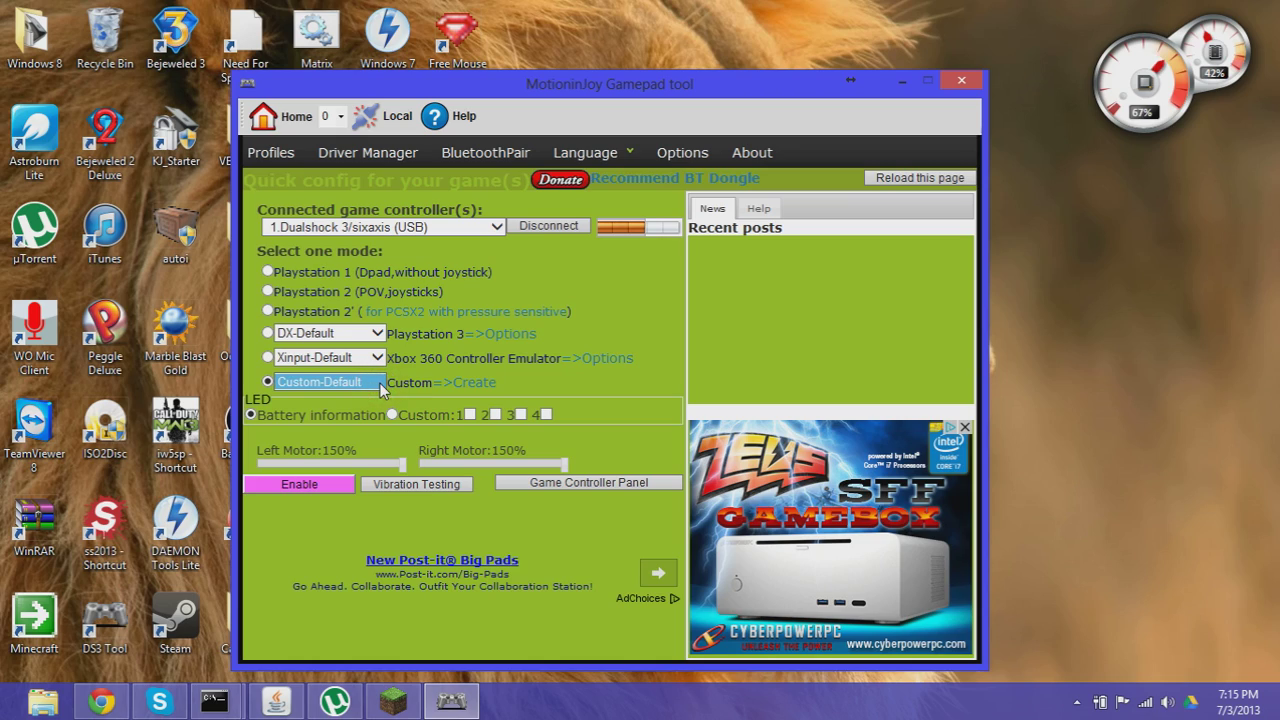
left_click(267, 383)
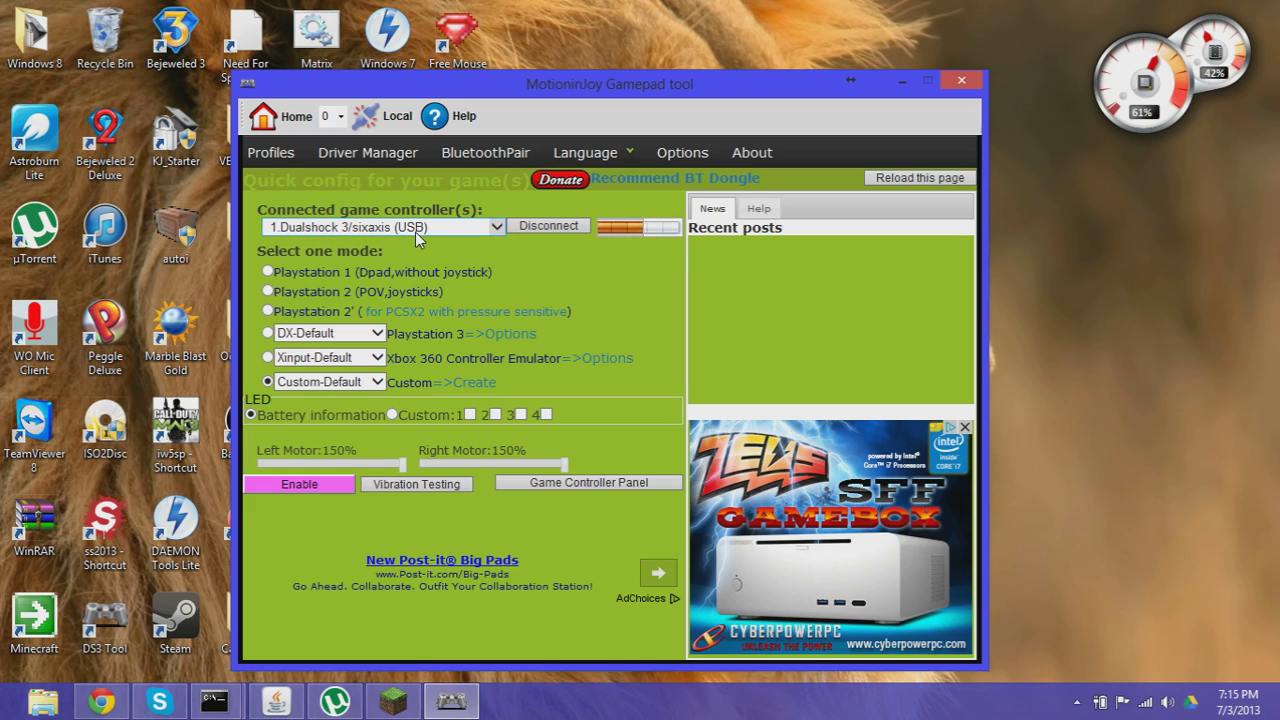
left_click(409, 486)
Pair the Dualshock 3 with the second Bluetooth adapter, then return to Profiles.
left_click(449, 162)
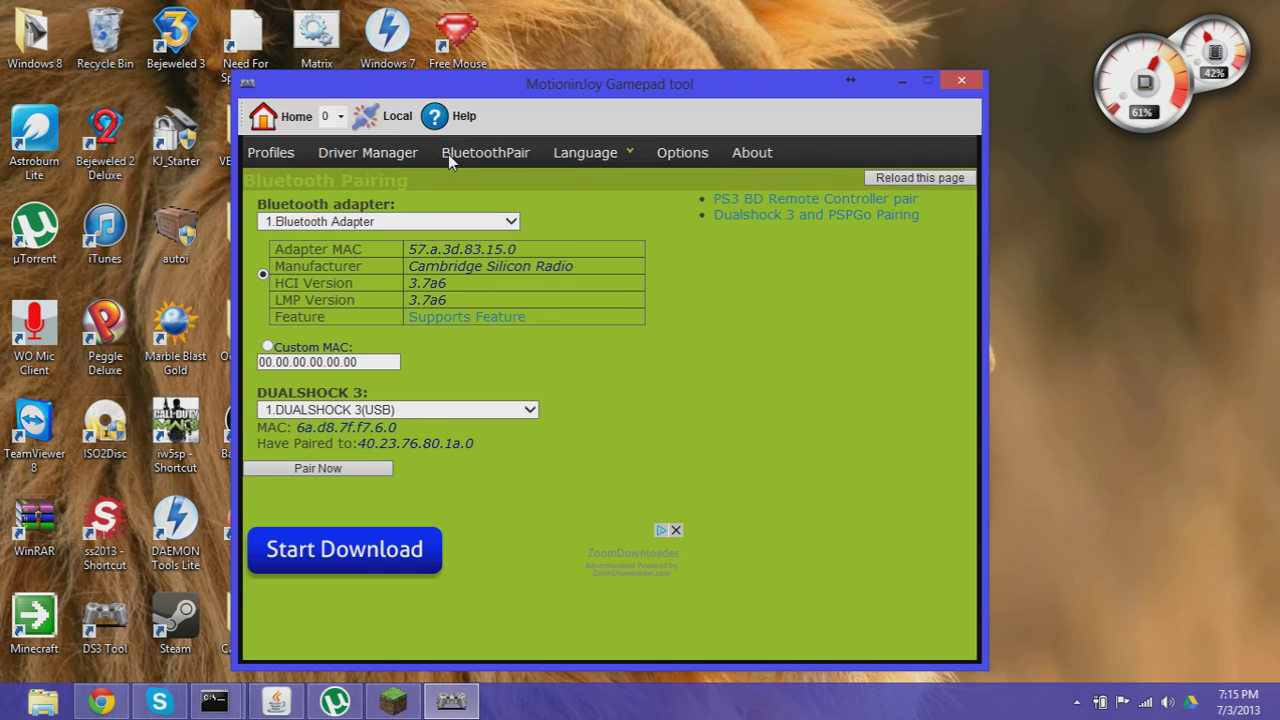
left_click(489, 221)
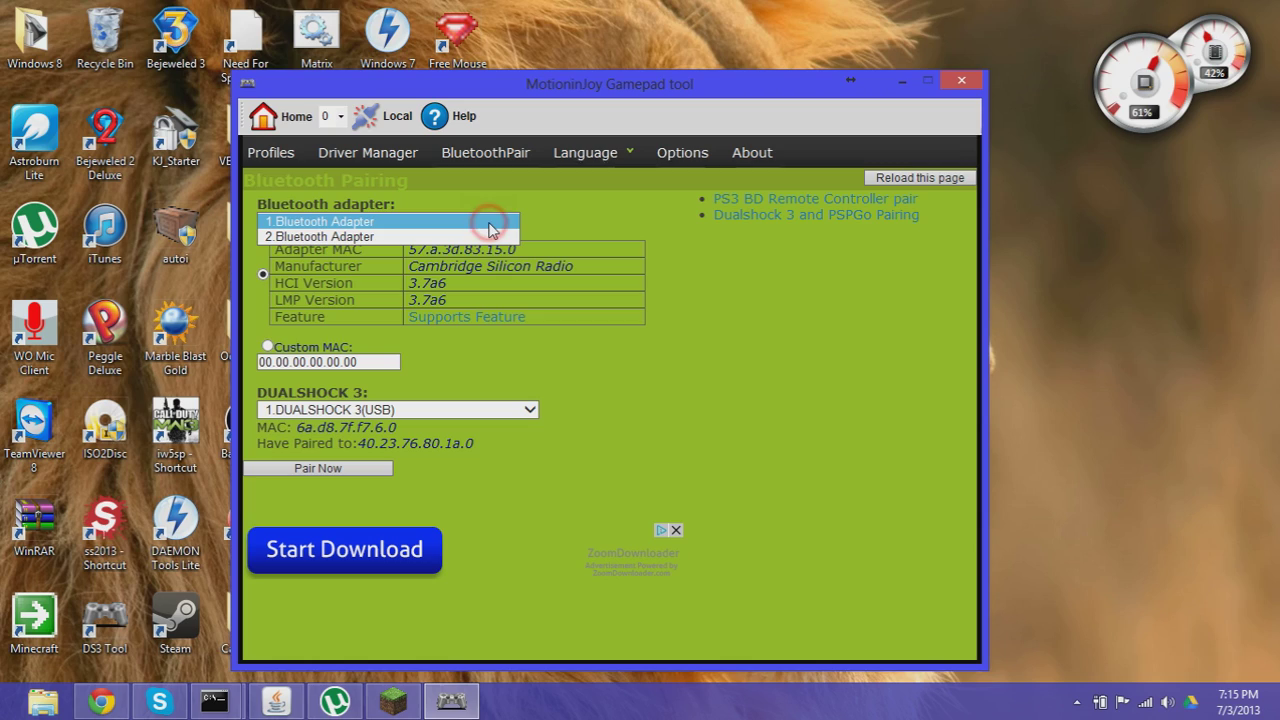
left_click(371, 238)
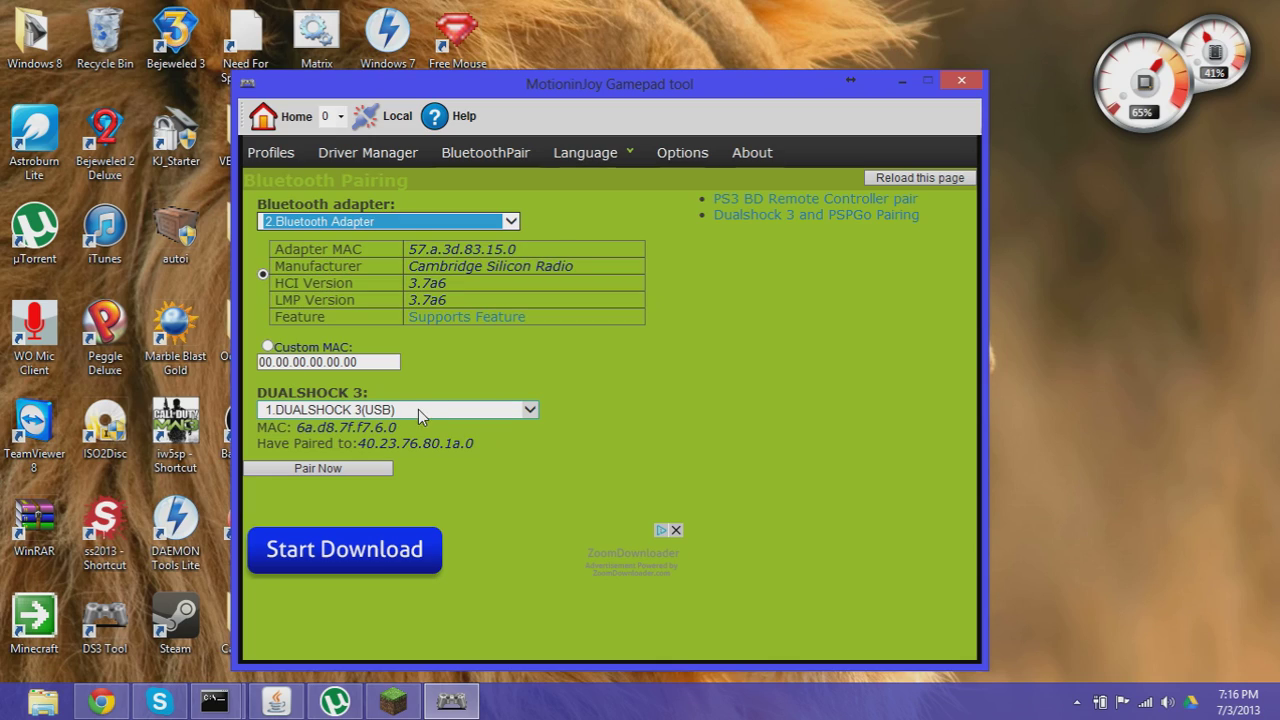
left_click(319, 468)
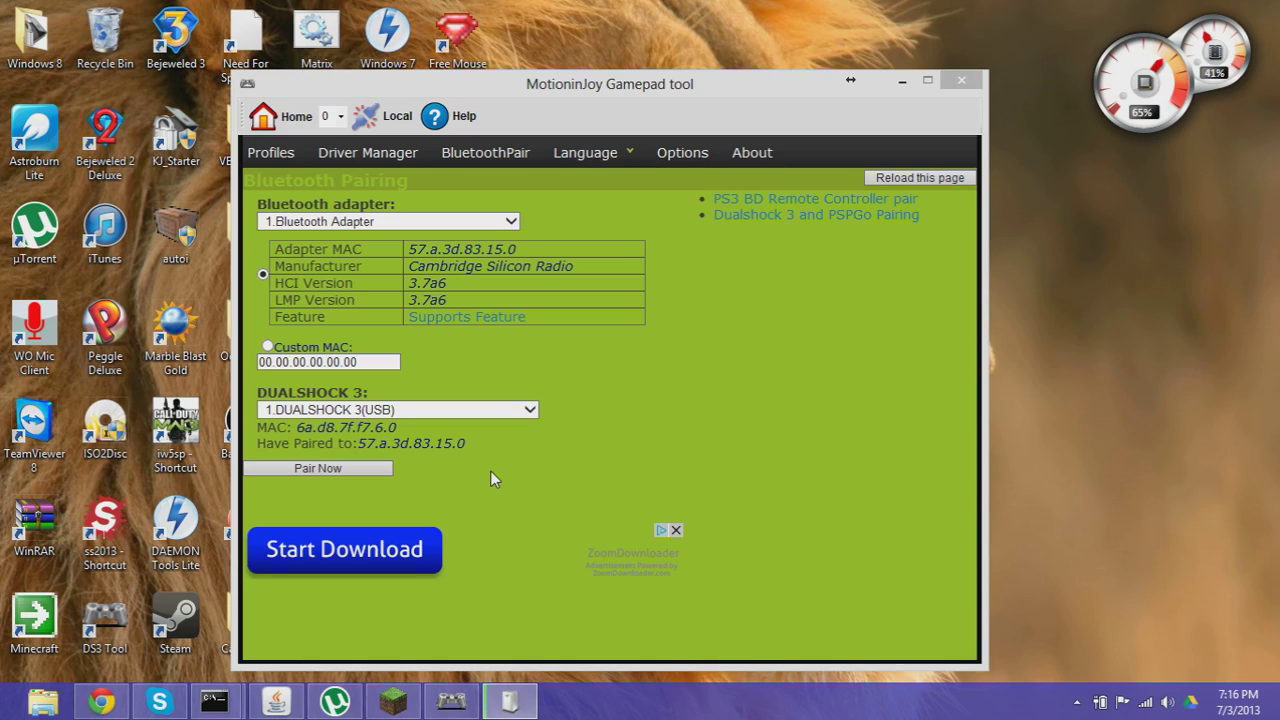
left_click(269, 156)
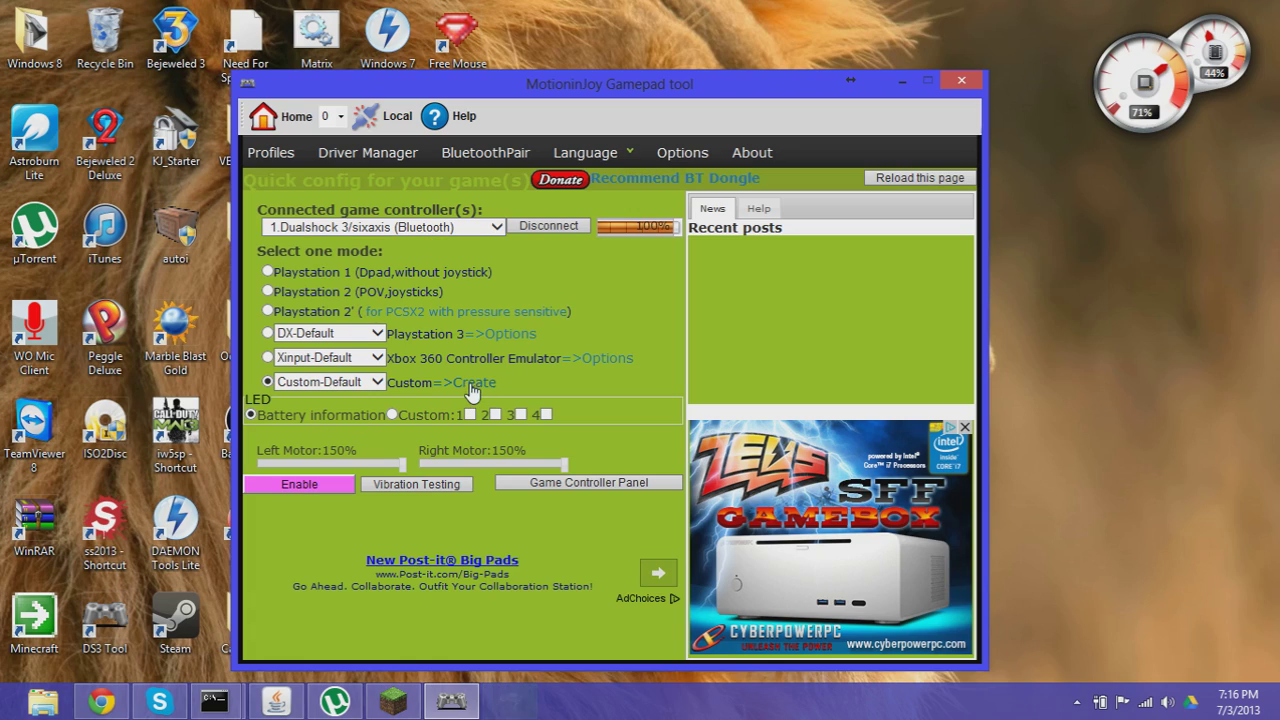
Select Custom-Default mode and open its profile for editing.
left_click(267, 381)
left_click(474, 388)
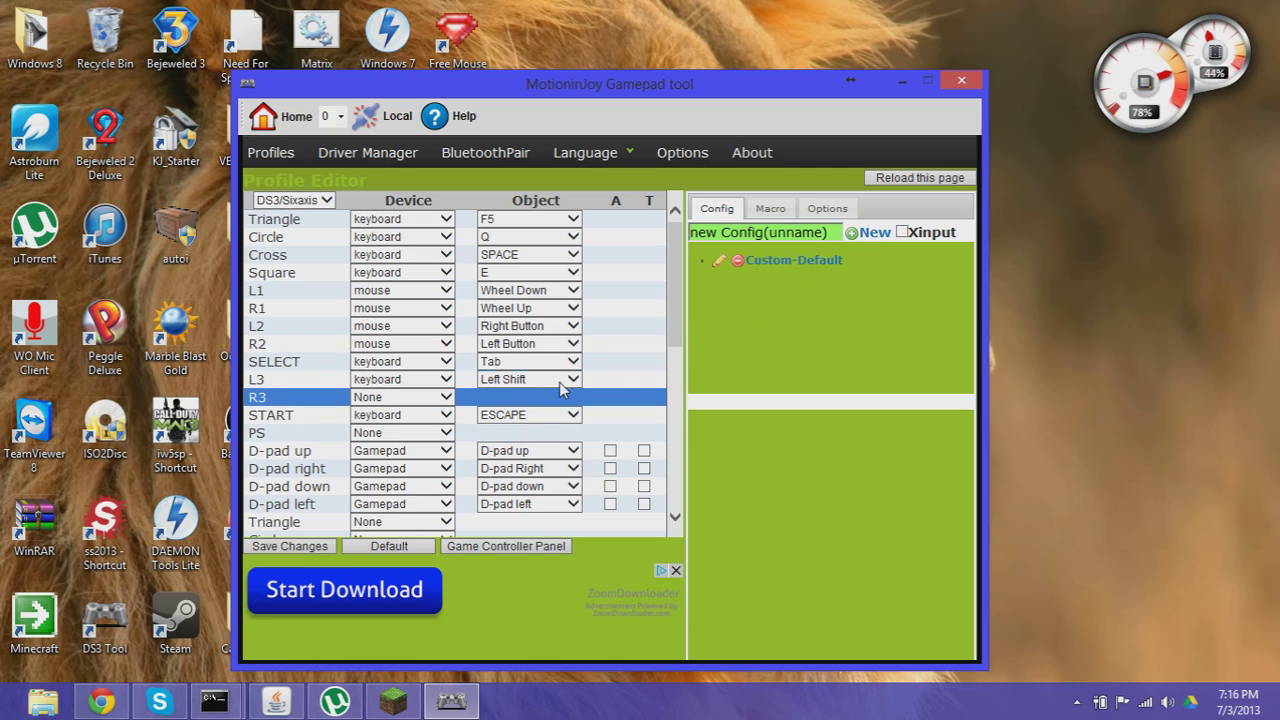
left_click(817, 214)
left_click(716, 211)
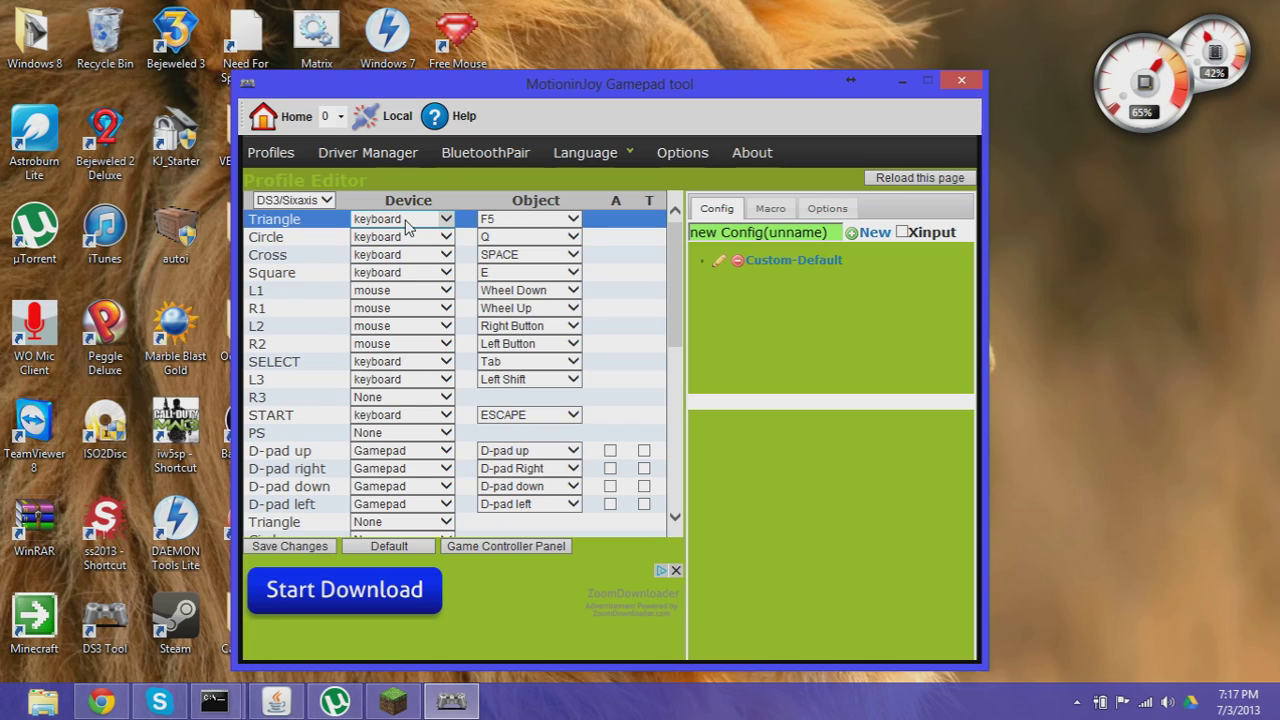
Map the Triangle button to the keyboard key F5.
left_click(445, 220)
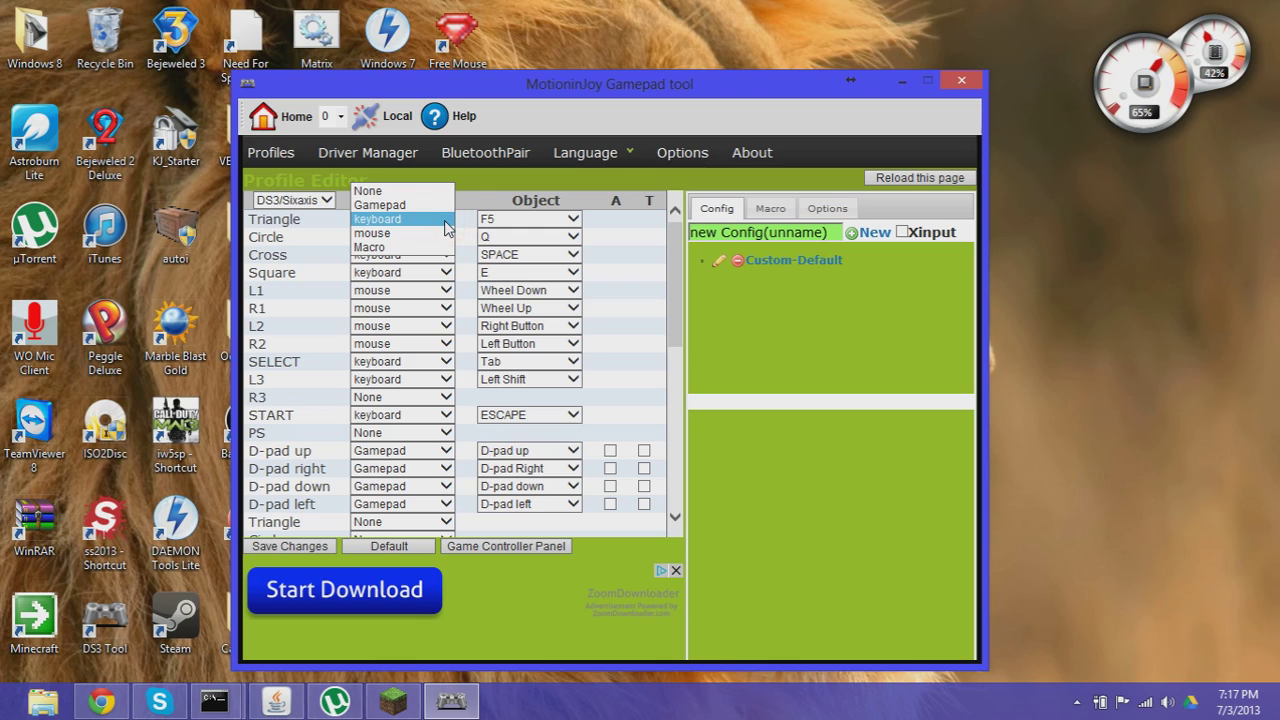
left_click(445, 222)
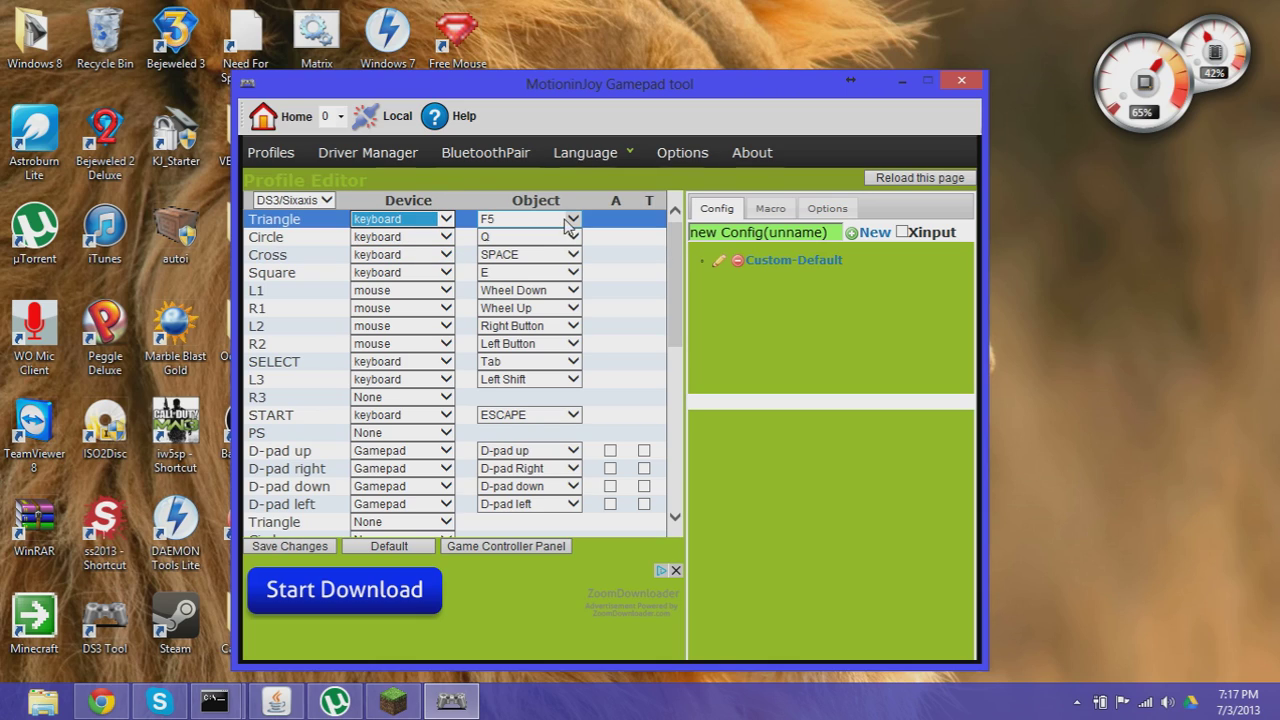
left_click(573, 219)
left_click(571, 217)
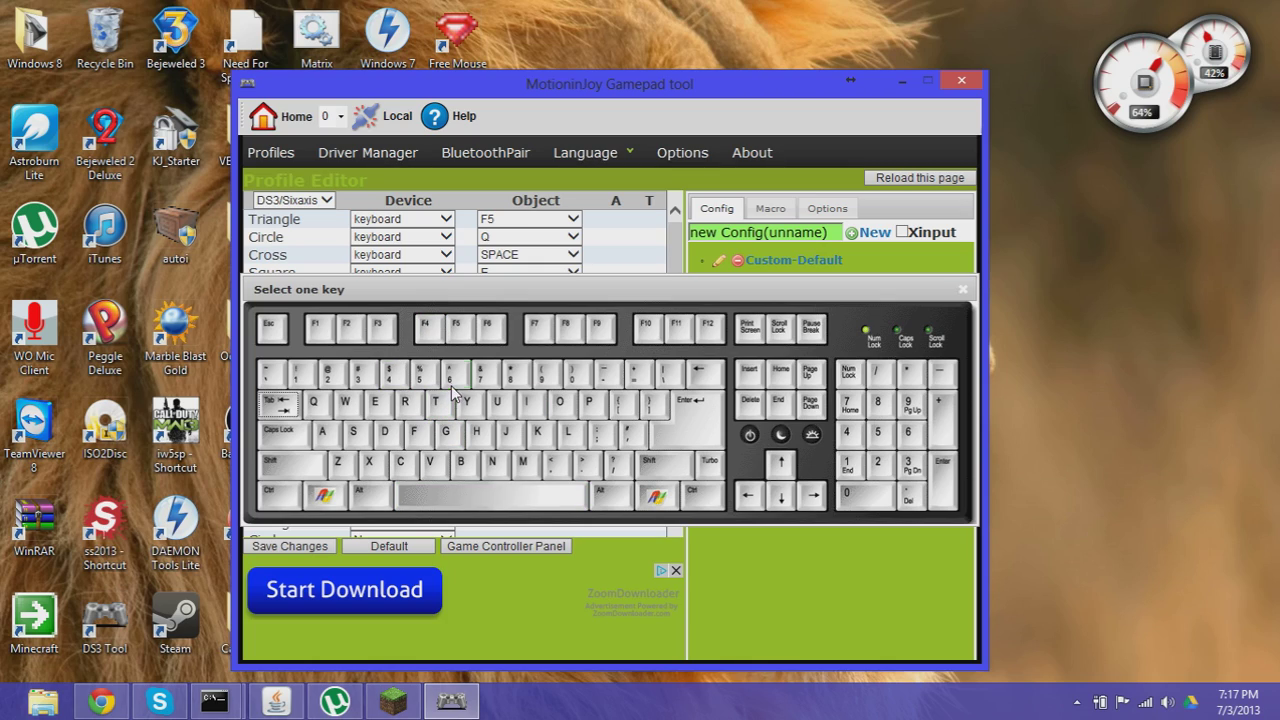
left_click(469, 333)
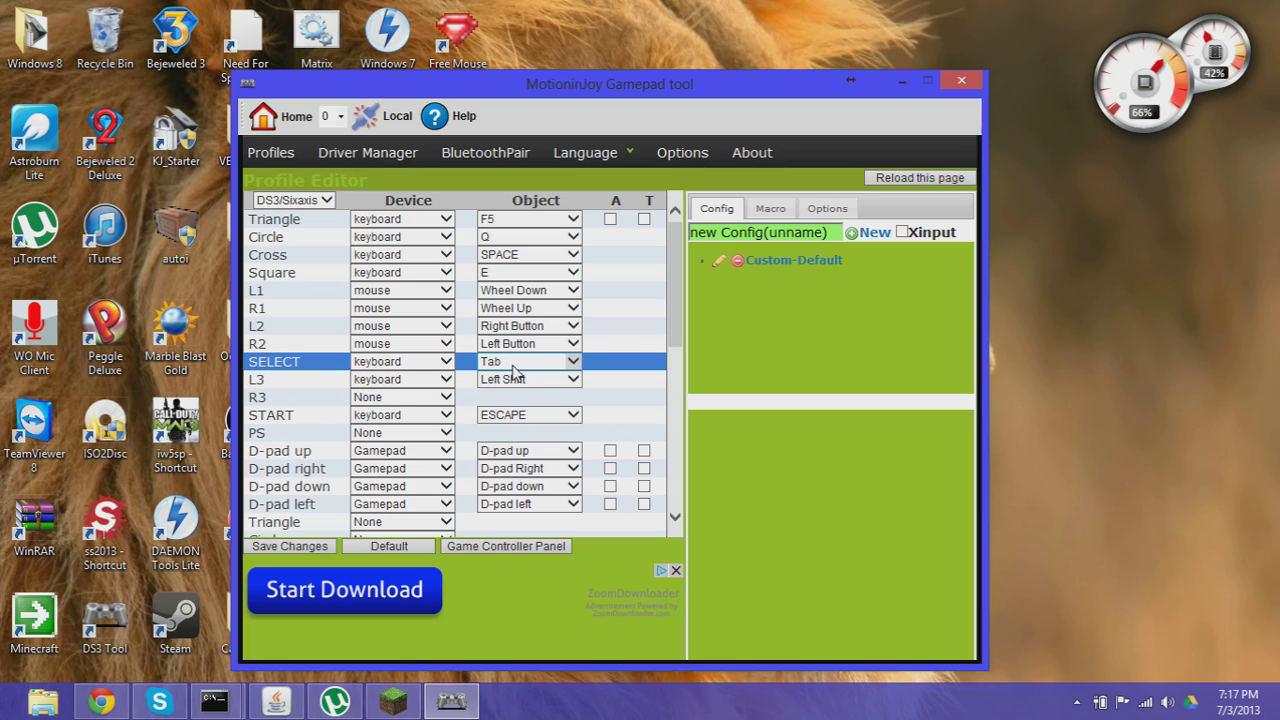
scroll(505, 413, "down", 5)
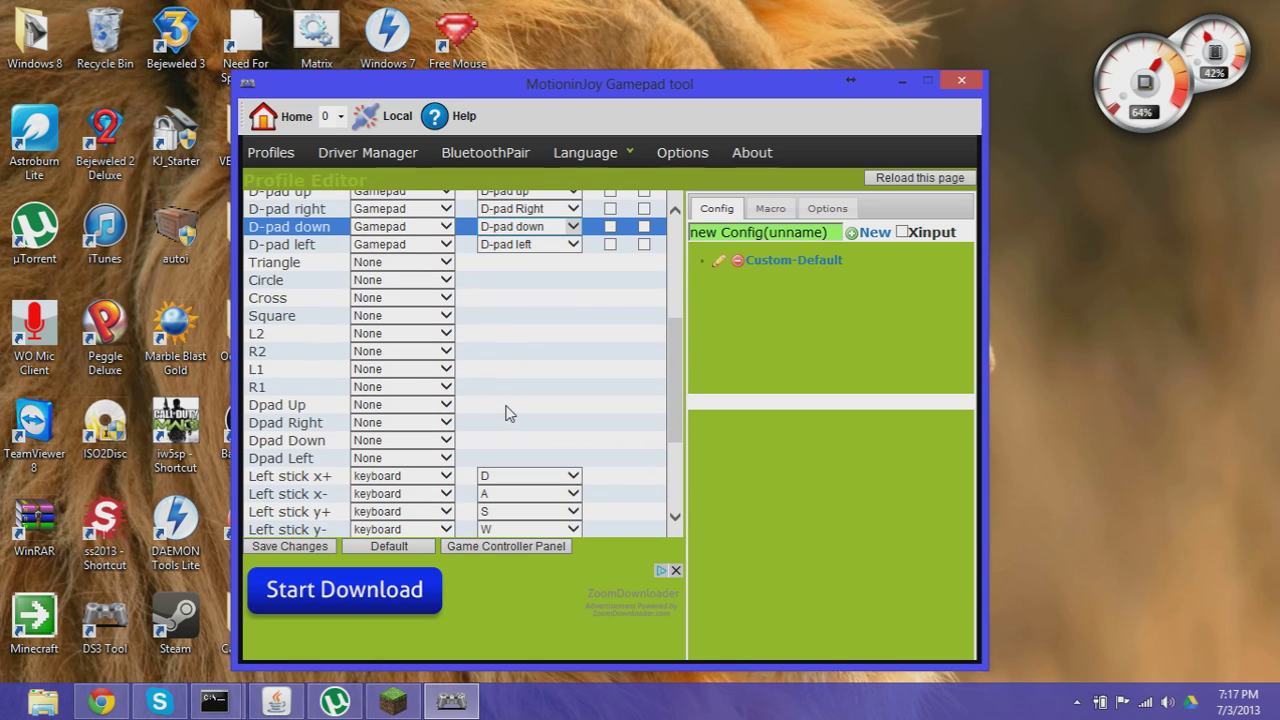
scroll(505, 413, "down", 3)
scroll(505, 410, "up", 3)
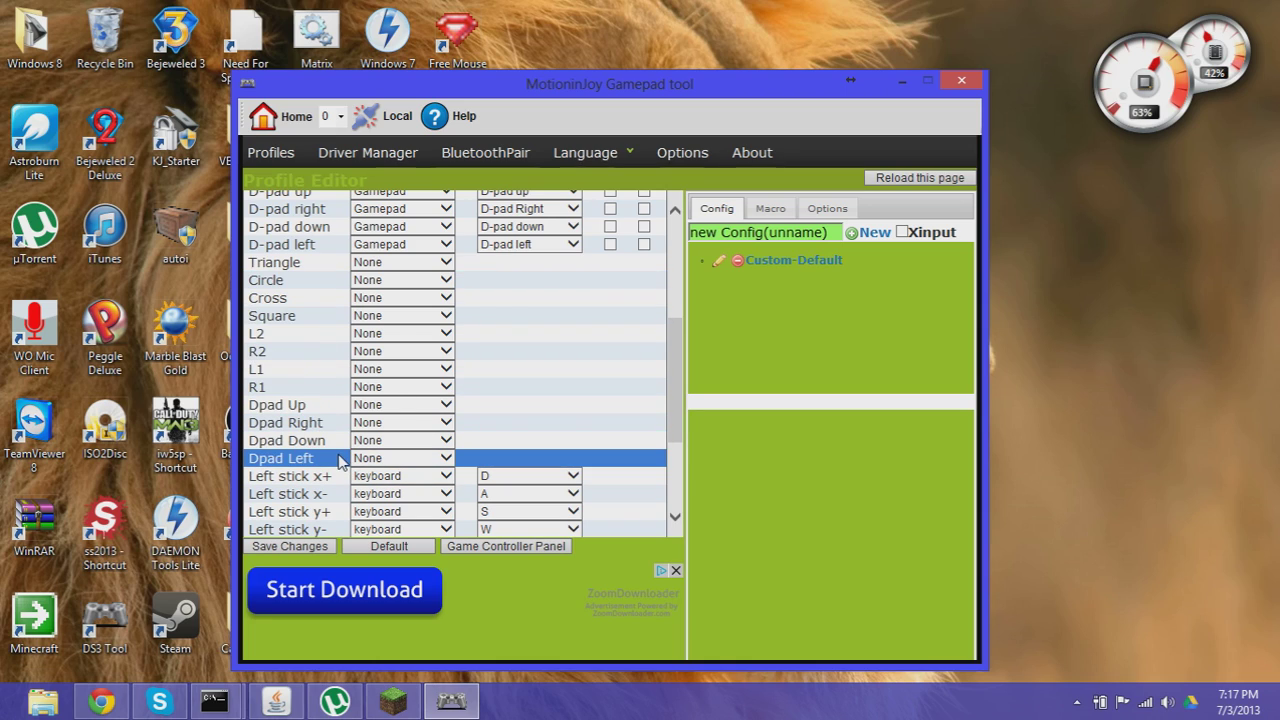
scroll(320, 370, "up", 3)
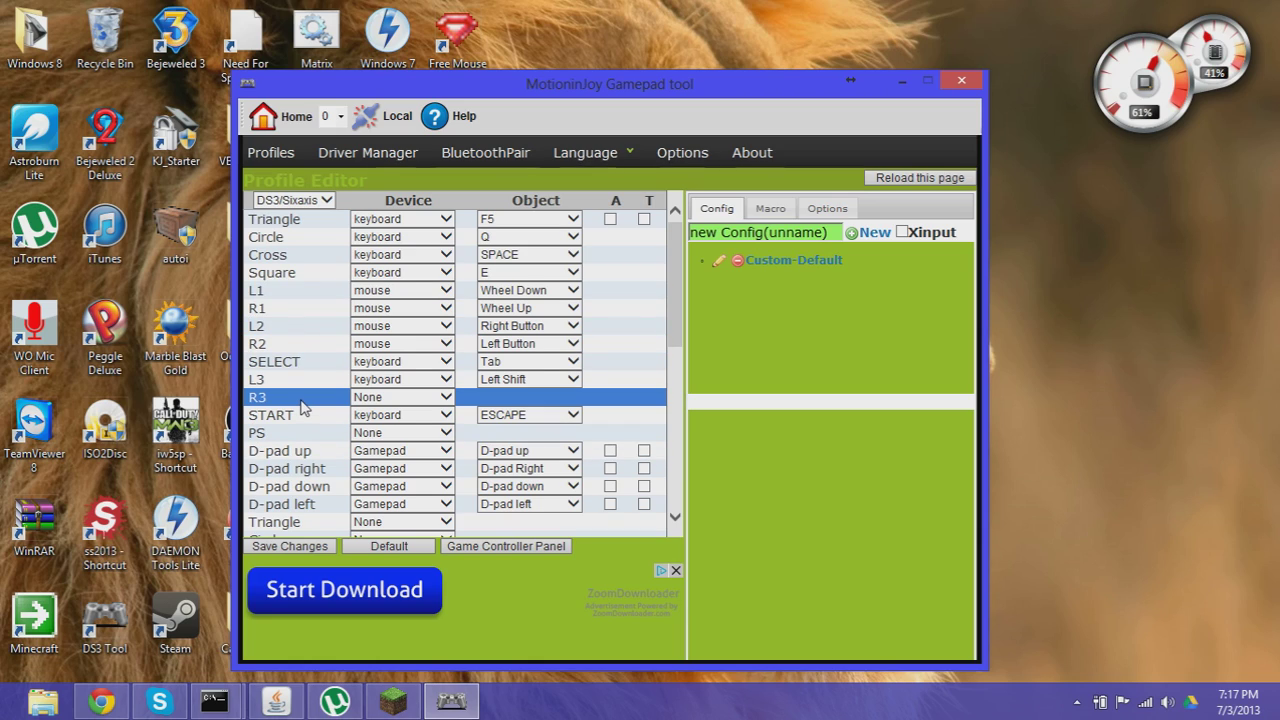
scroll(310, 400, "down", 5)
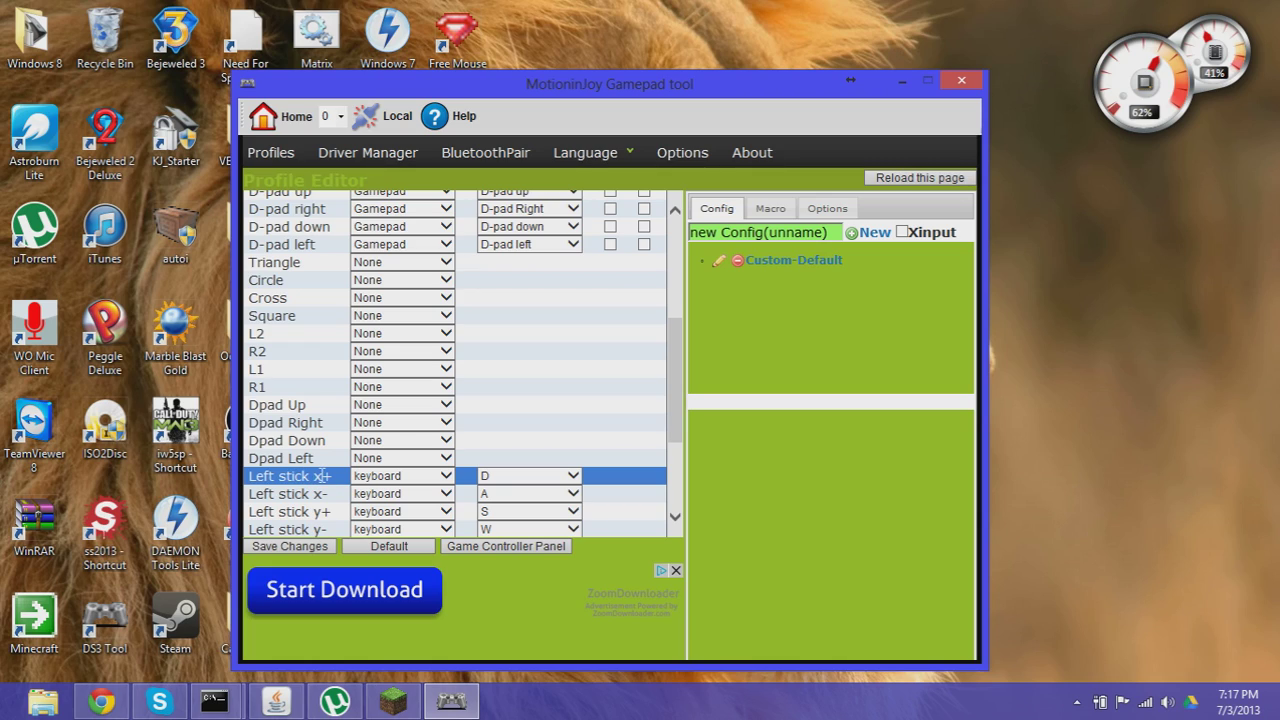
scroll(320, 476, "down", 2)
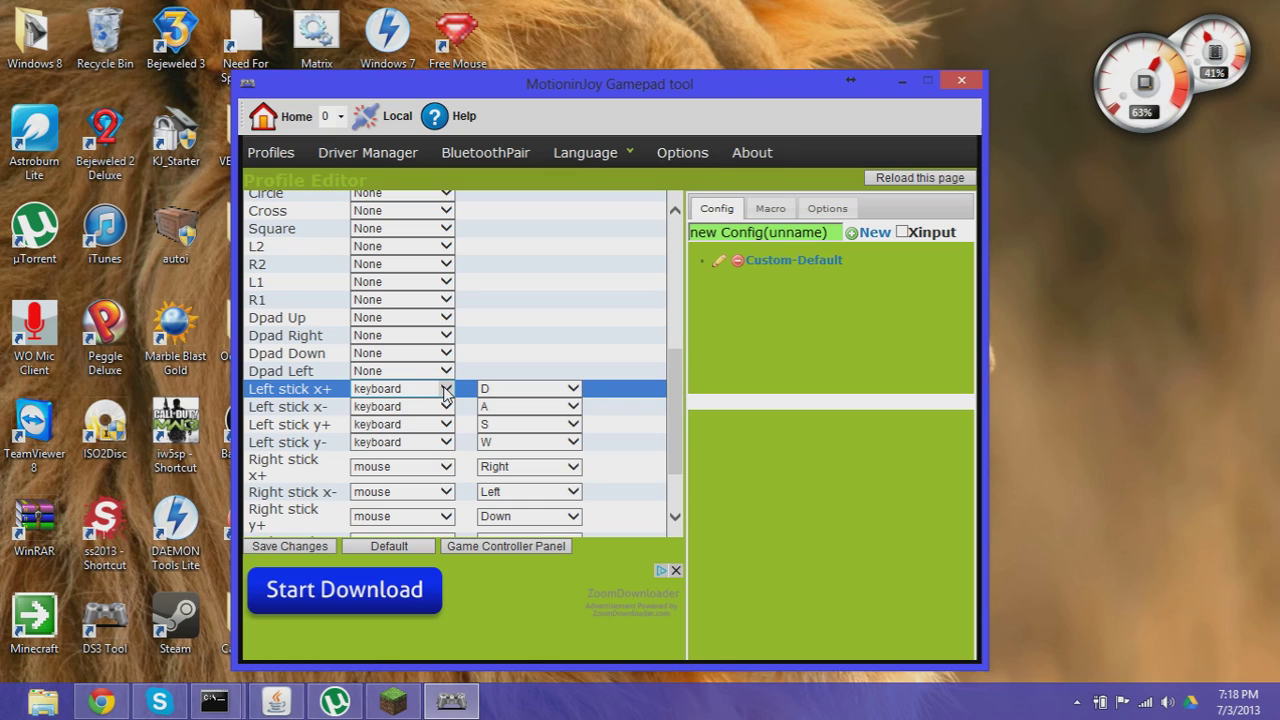
left_click(572, 389)
left_click(570, 390)
left_click(388, 432)
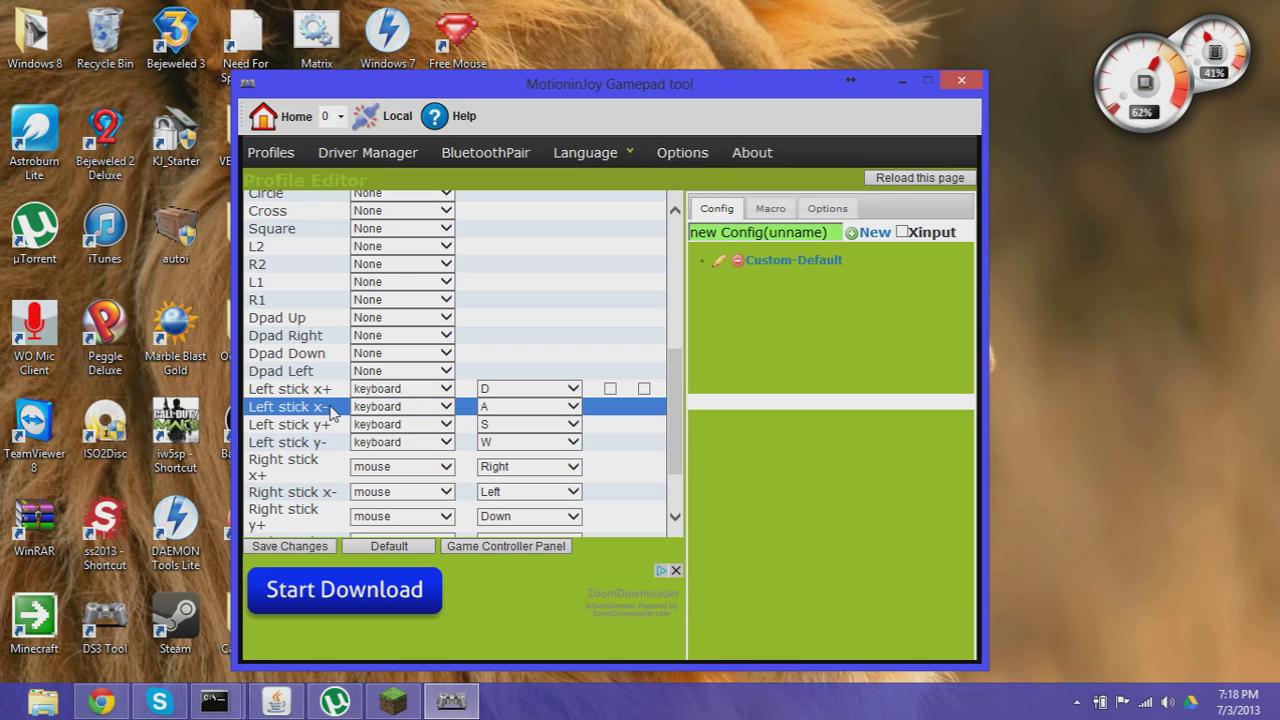
left_click(574, 407)
left_click(571, 409)
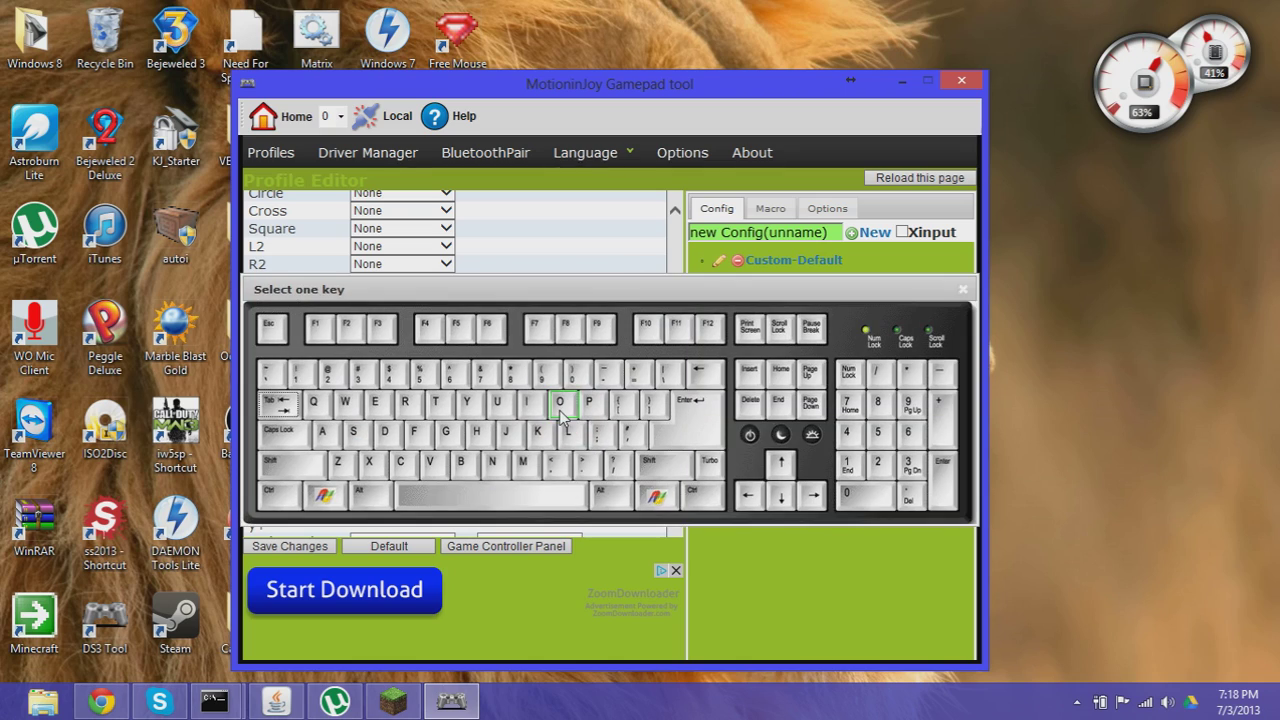
left_click(325, 432)
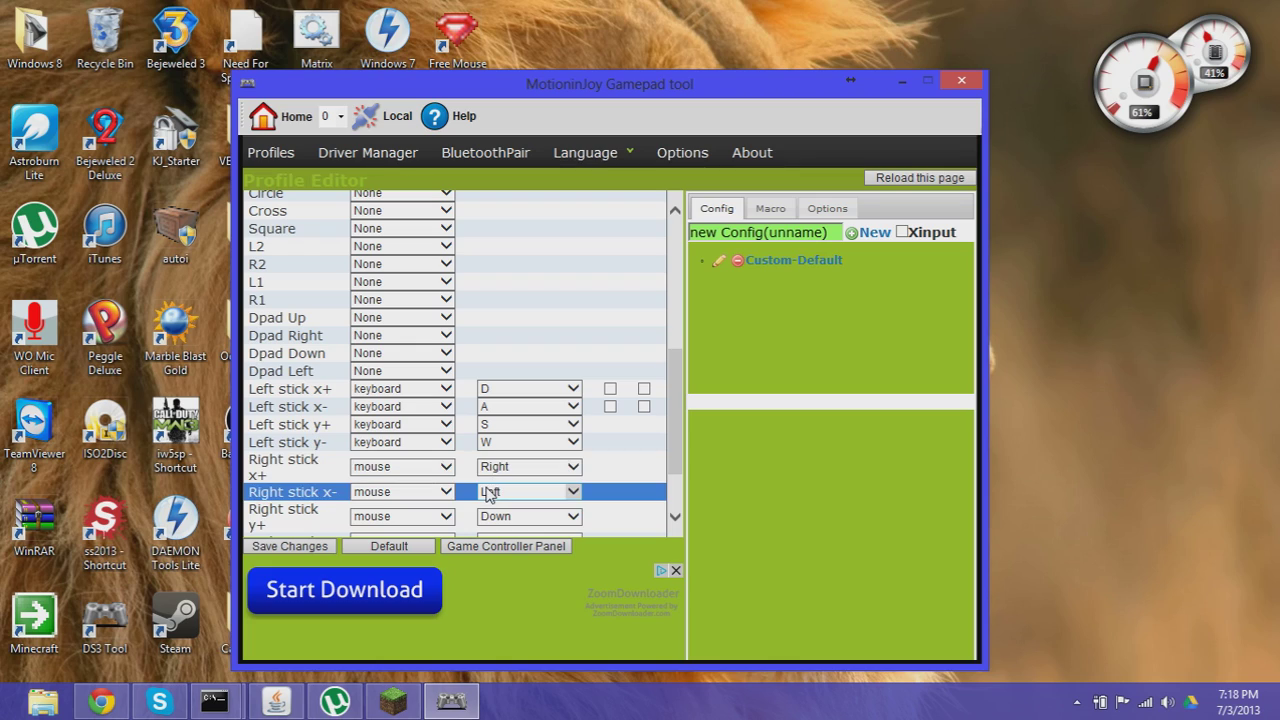
scroll(487, 494, "down", 2)
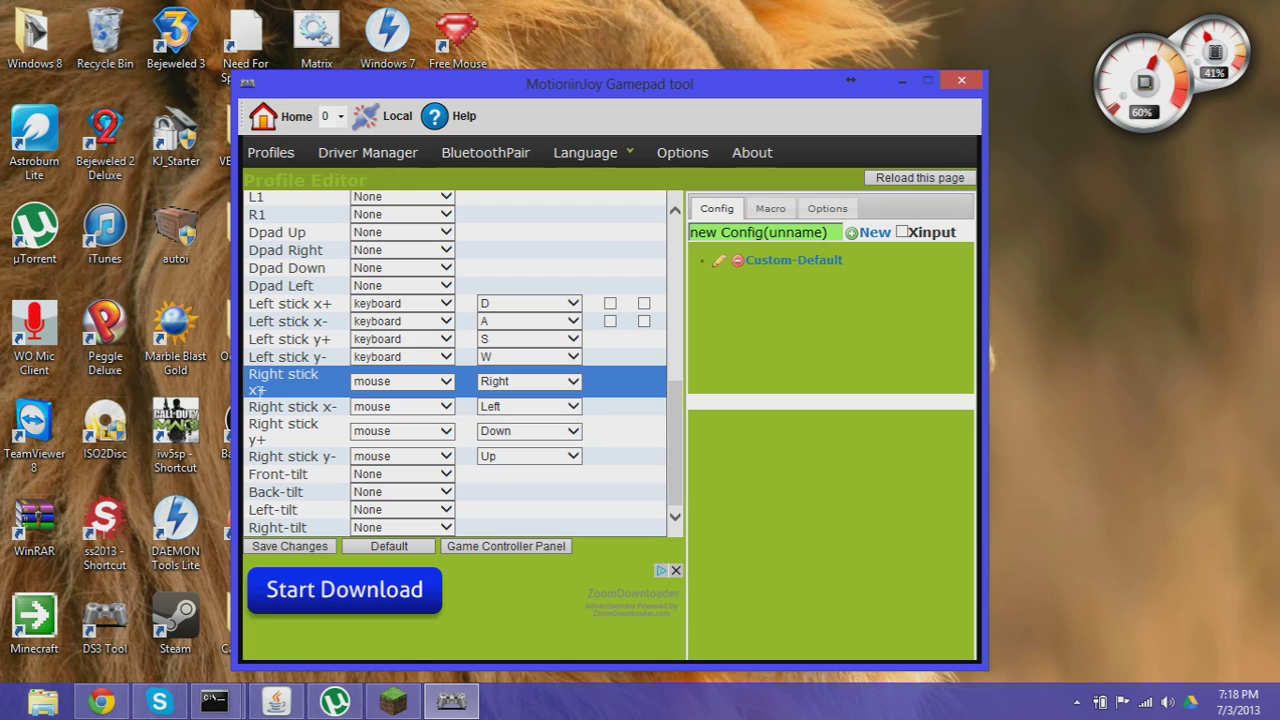
left_click(447, 382)
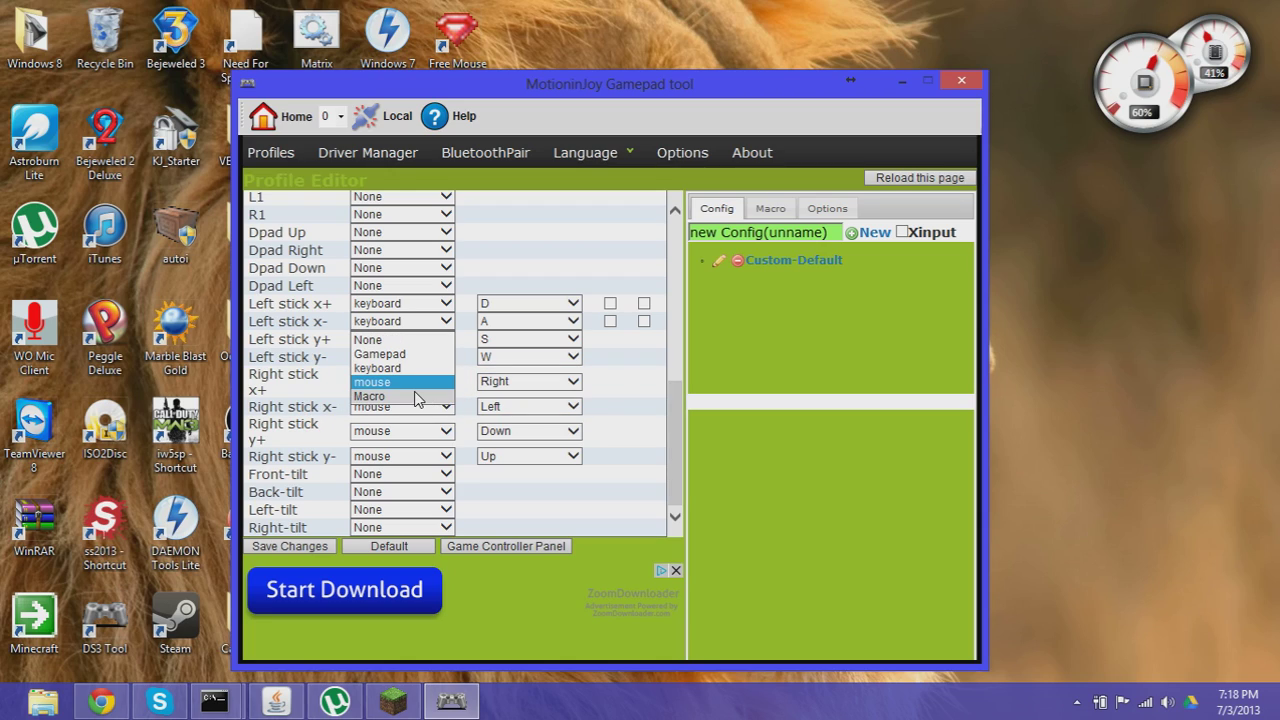
left_click(410, 382)
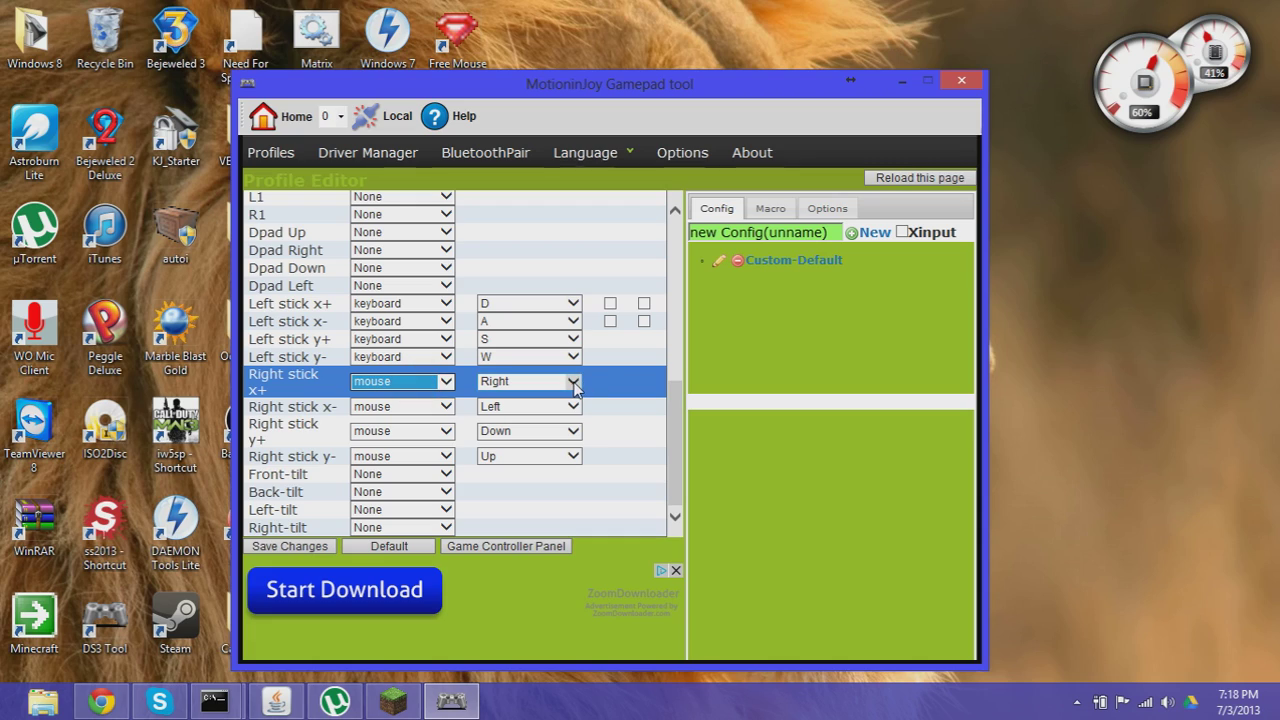
left_click(573, 382)
left_click(574, 384)
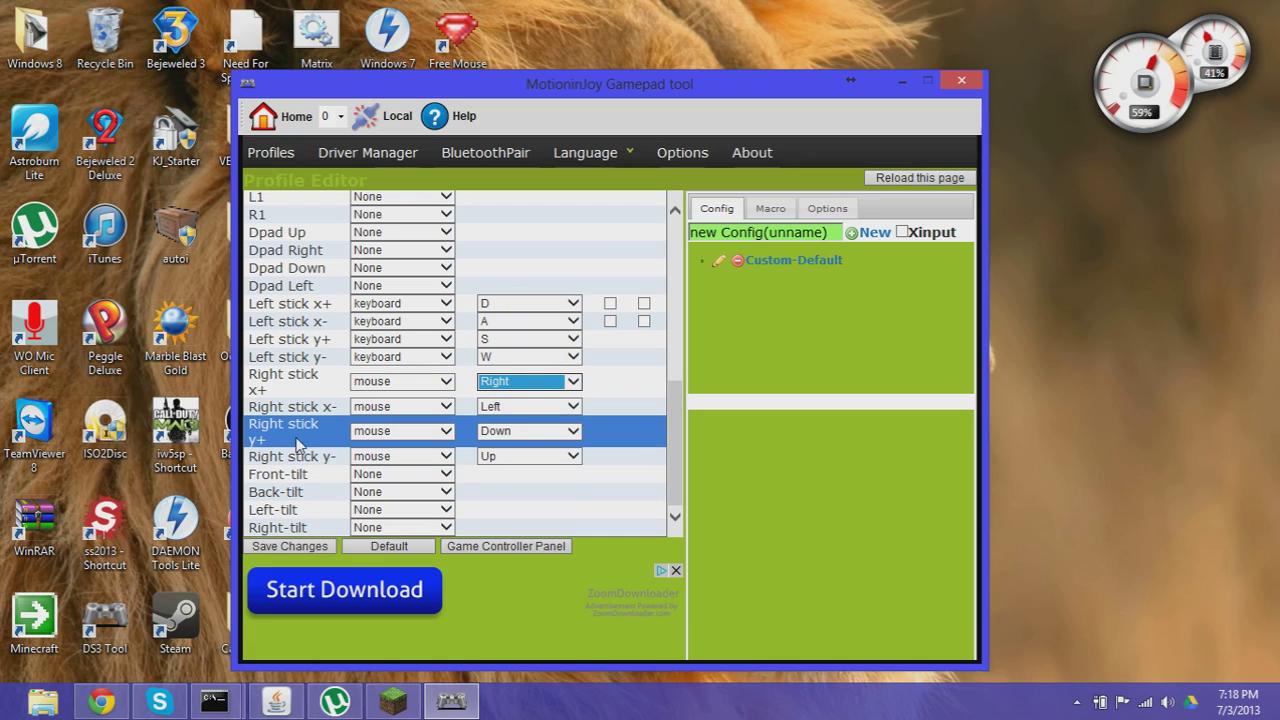
left_click(573, 406)
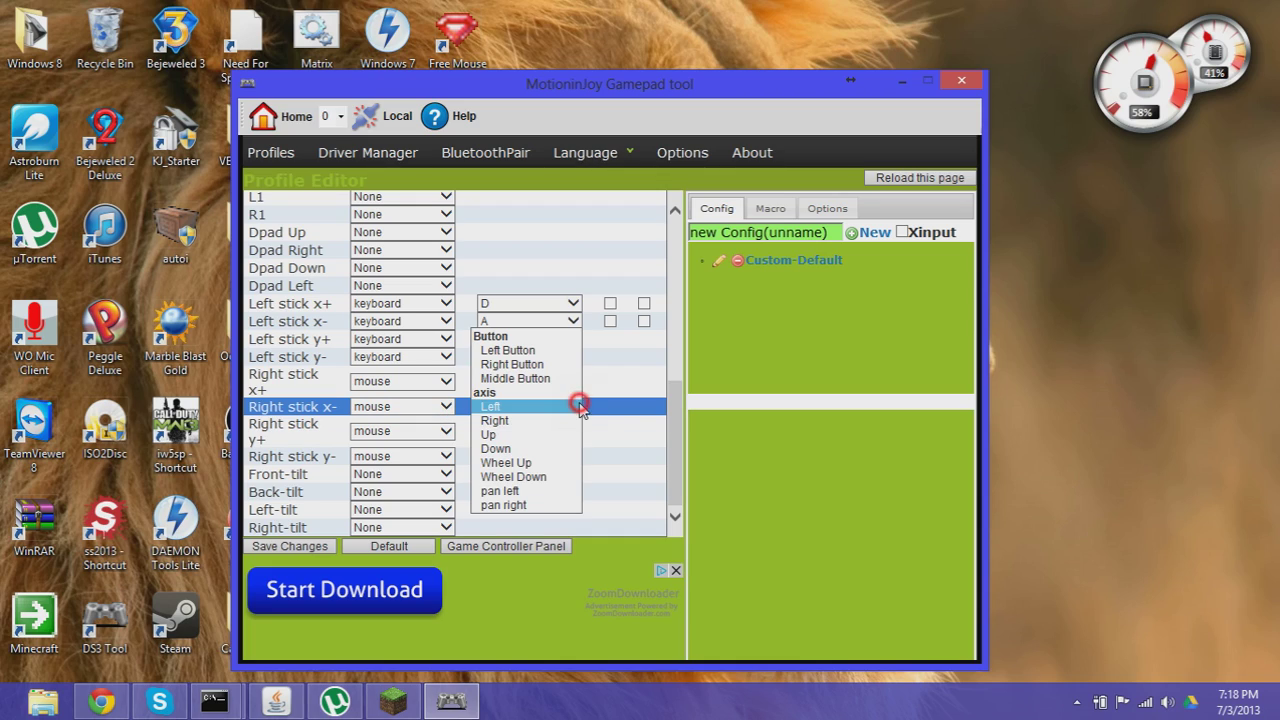
left_click(492, 406)
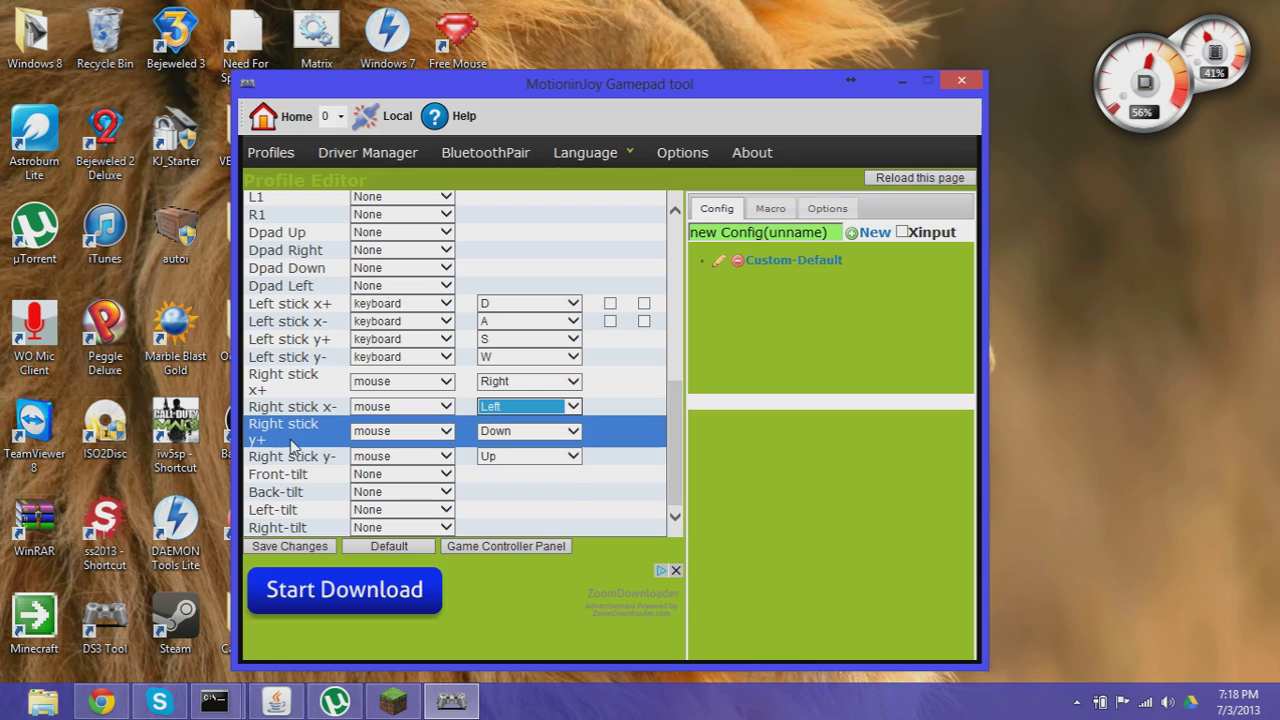
left_click(446, 432)
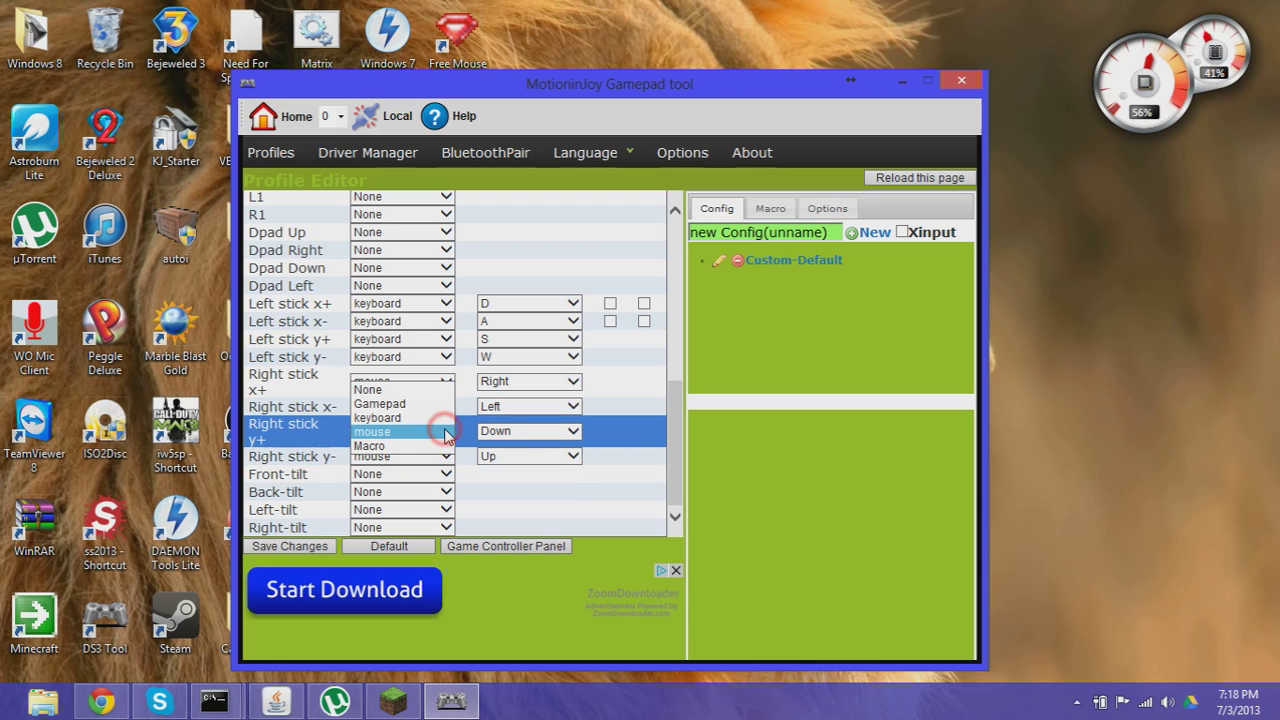
left_click(440, 434)
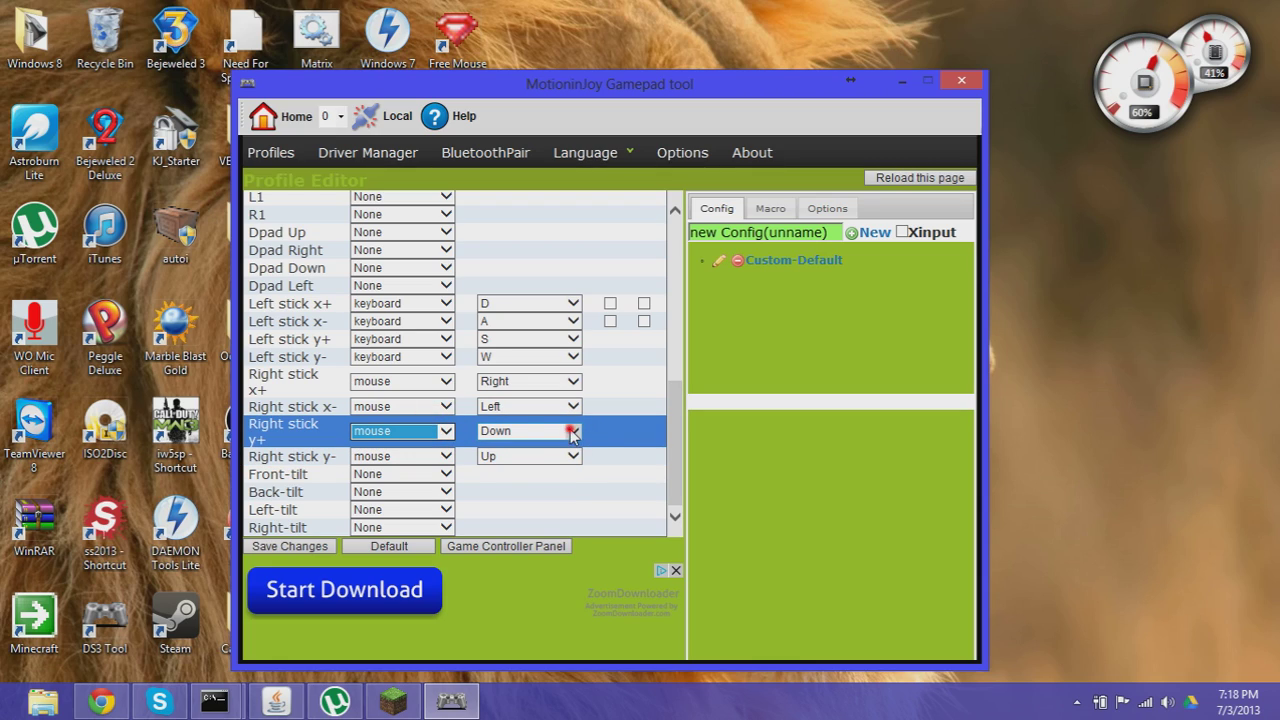
left_click(573, 431)
left_click(498, 433)
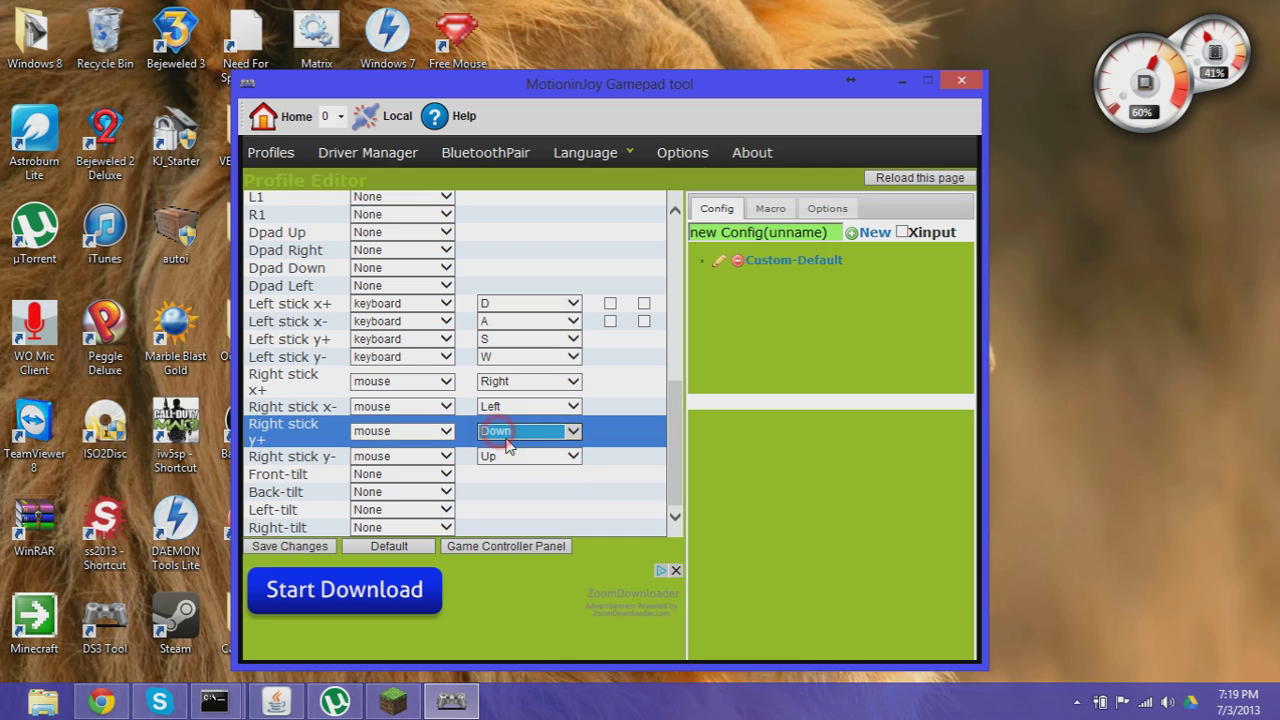
Leave Left-tilt unmapped and dismiss the notice that Custom-Default cannot be deleted.
left_click(446, 510)
left_click(410, 524)
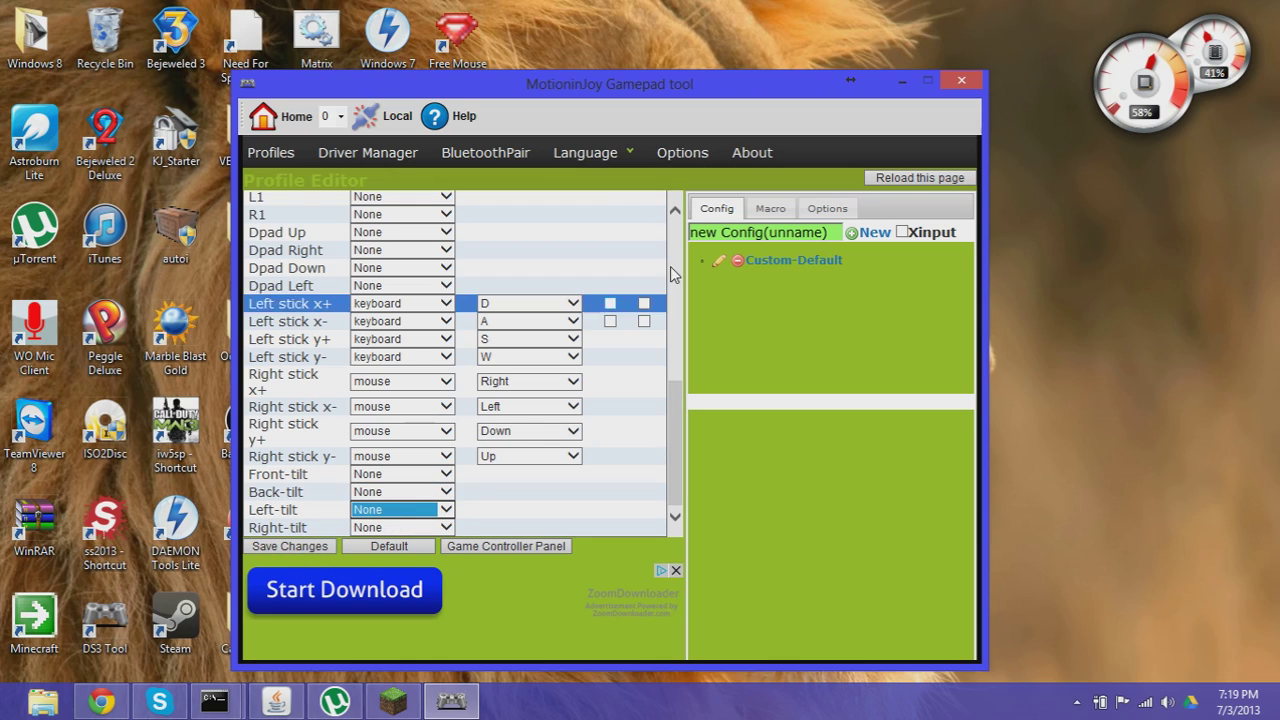
left_click(736, 262)
left_click(681, 424)
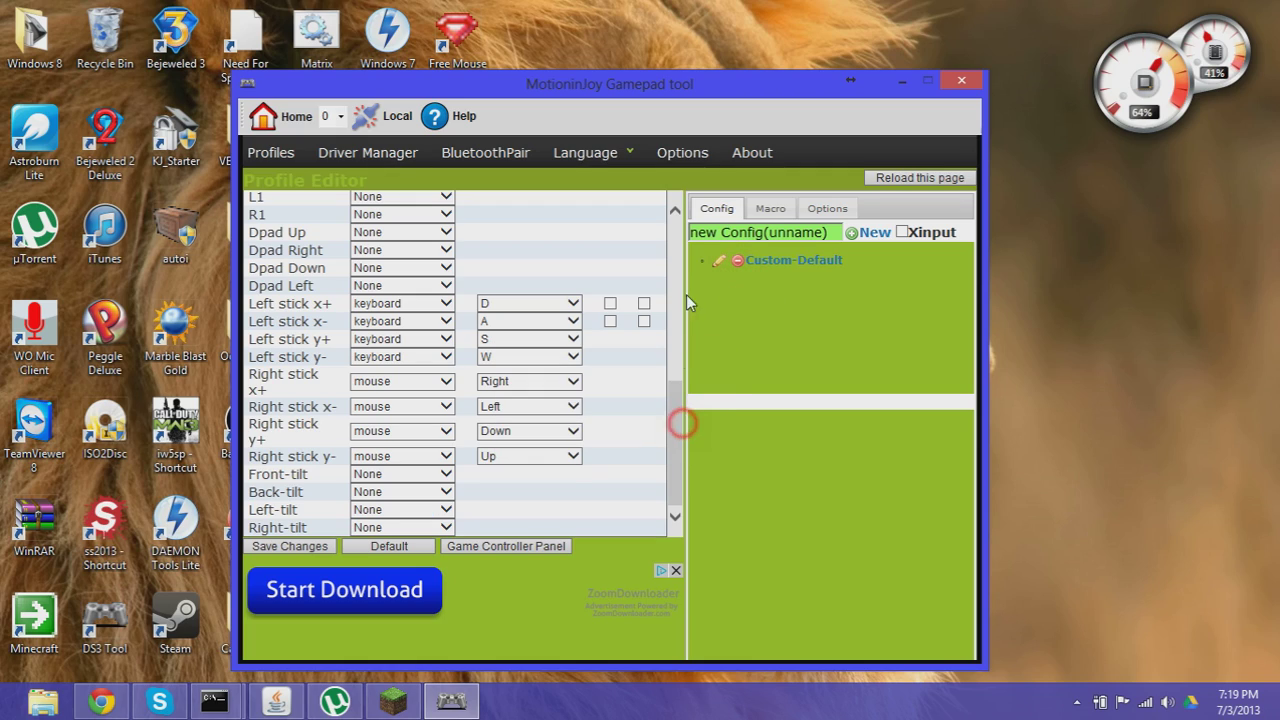
Name the configuration 'Minecraft Controller' and save the mapping changes.
left_click(724, 232)
left_click(835, 232)
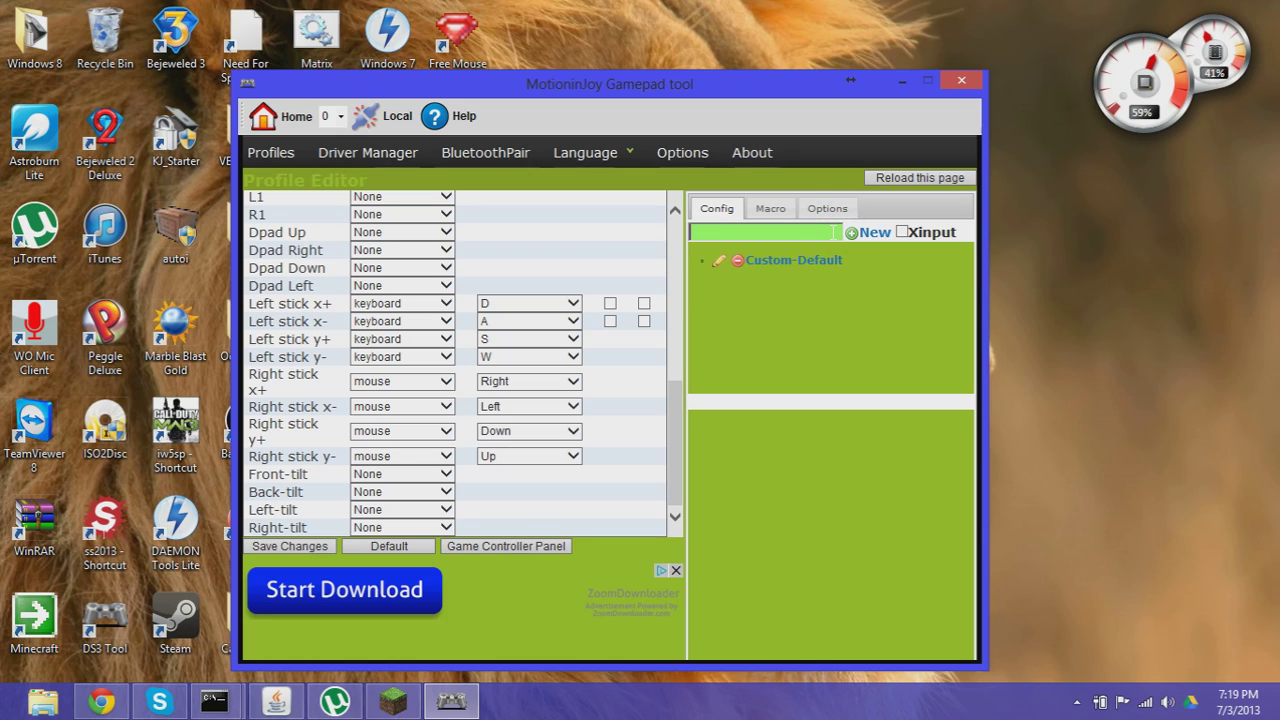
type("Minecraft Con")
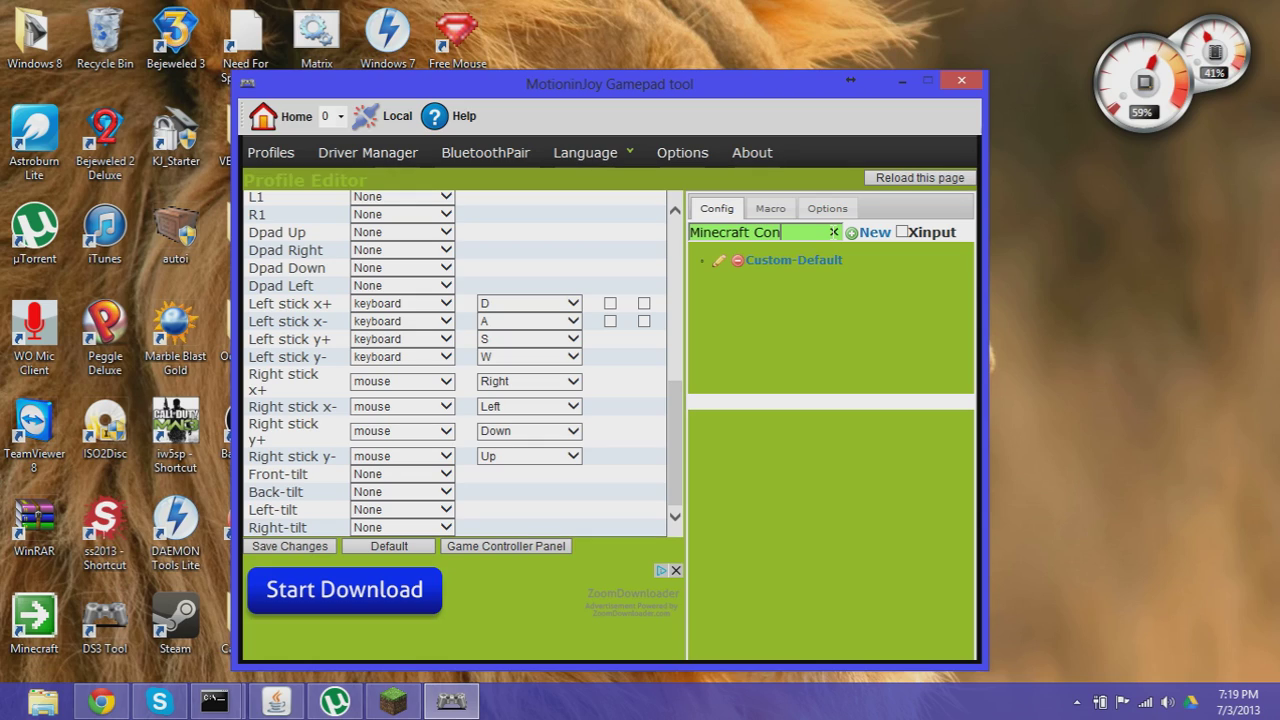
type("troller")
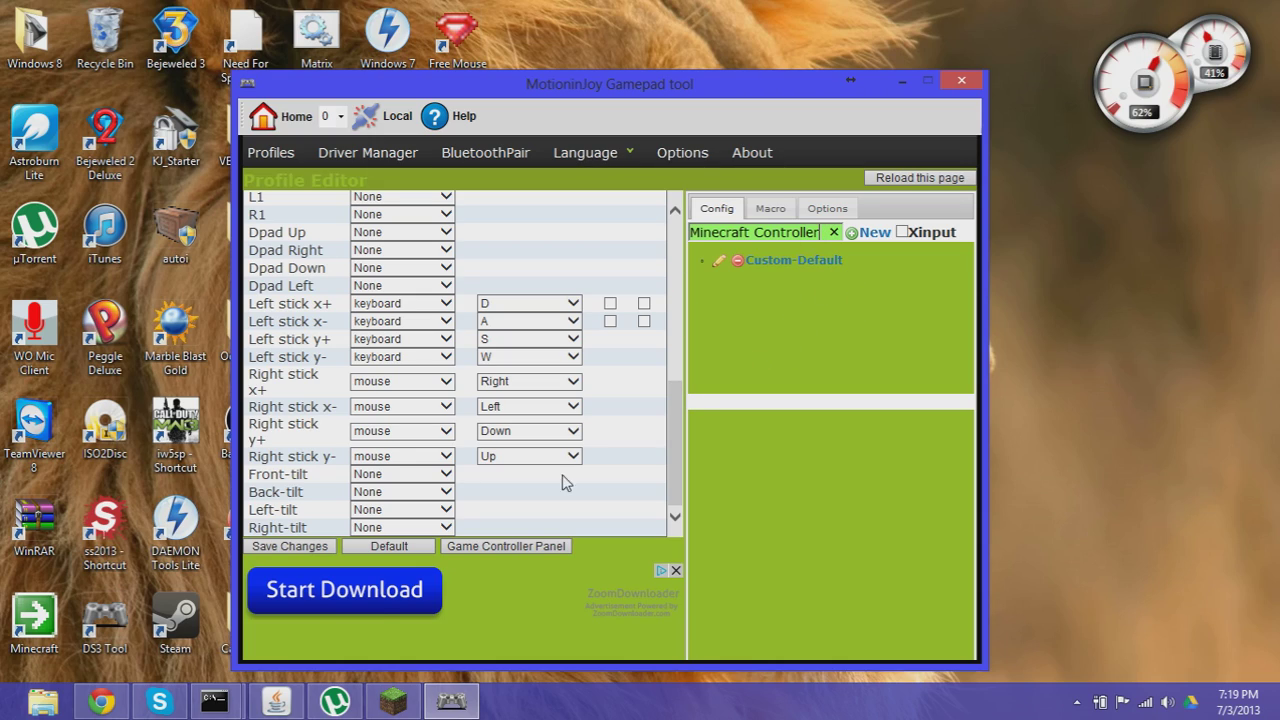
left_click(280, 547)
Rename the Custom-Default profile to 'Minecraft Controller'.
left_click(718, 263)
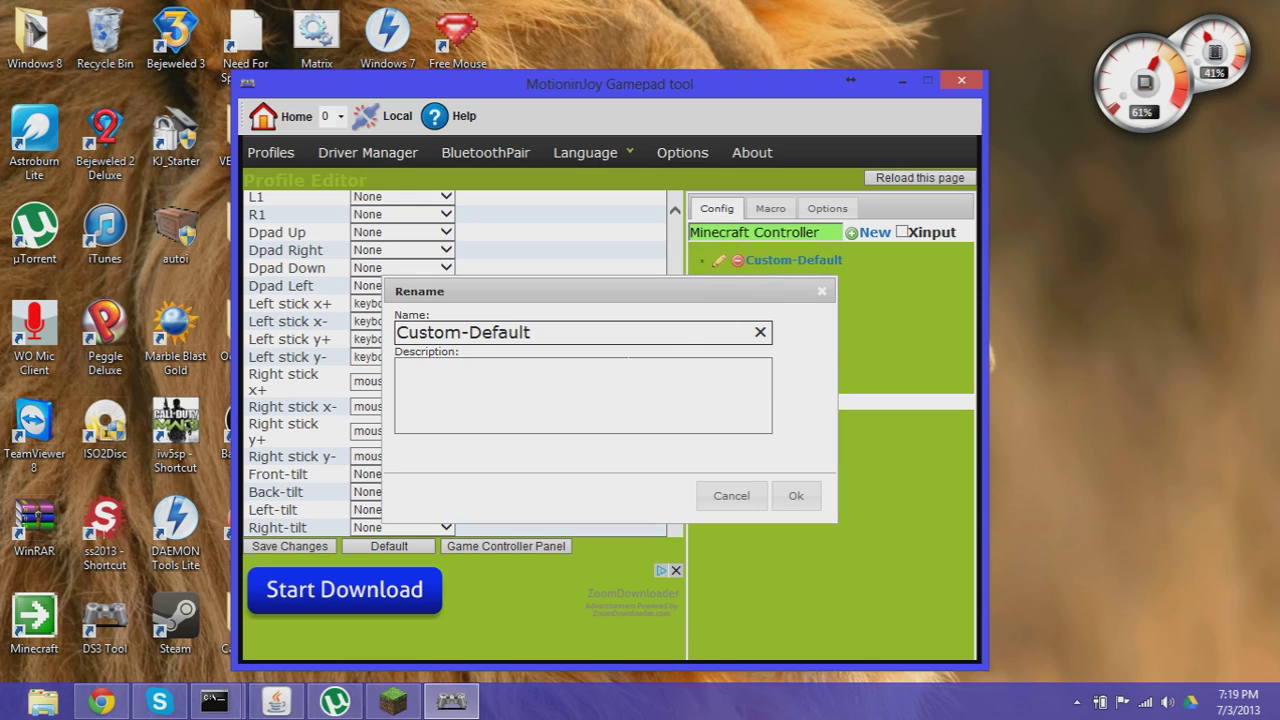
left_click_drag(532, 332, 310, 320)
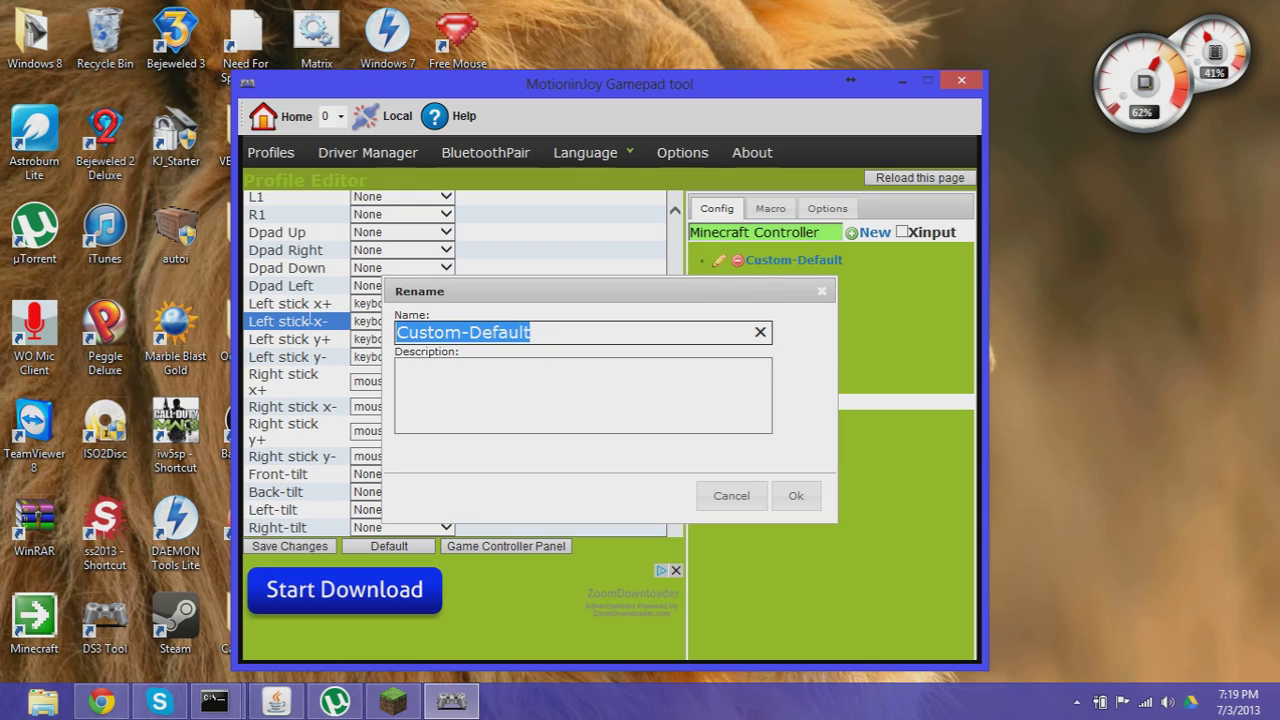
type("Minecraft Co")
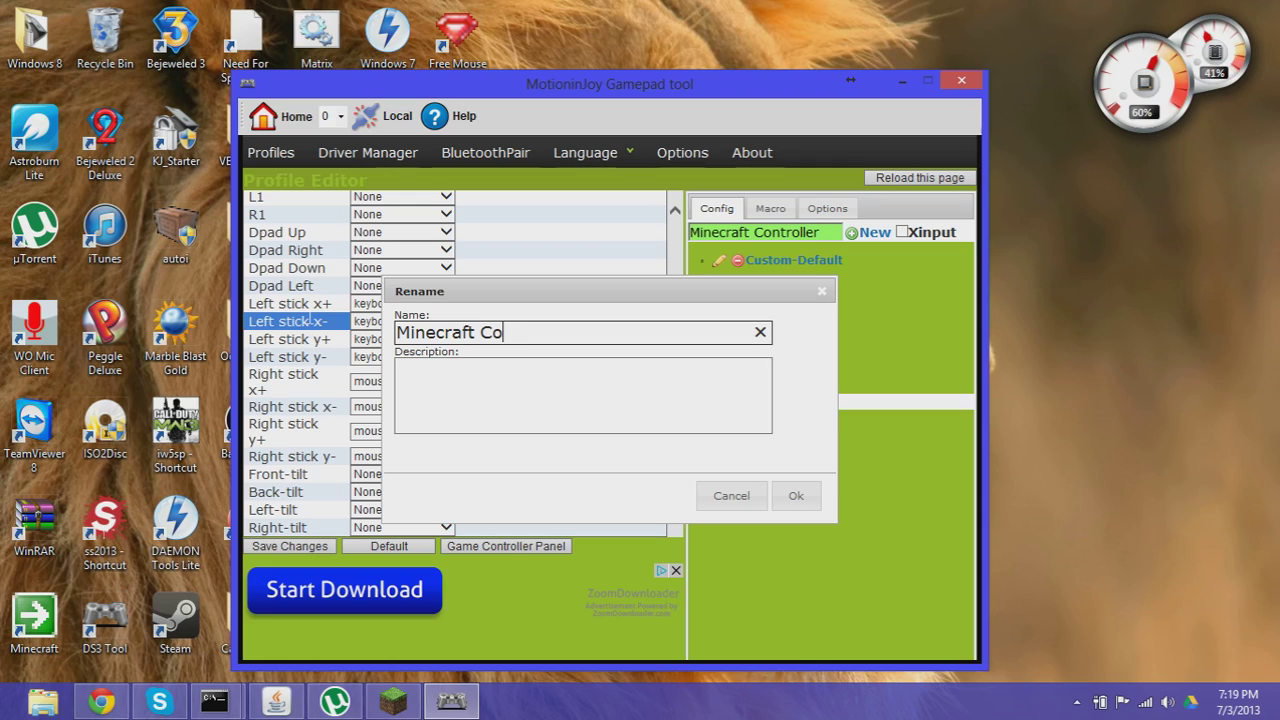
type("ntroller")
Set the profile description to 'Use this if you want to play Minecraft' and confirm.
left_click(526, 389)
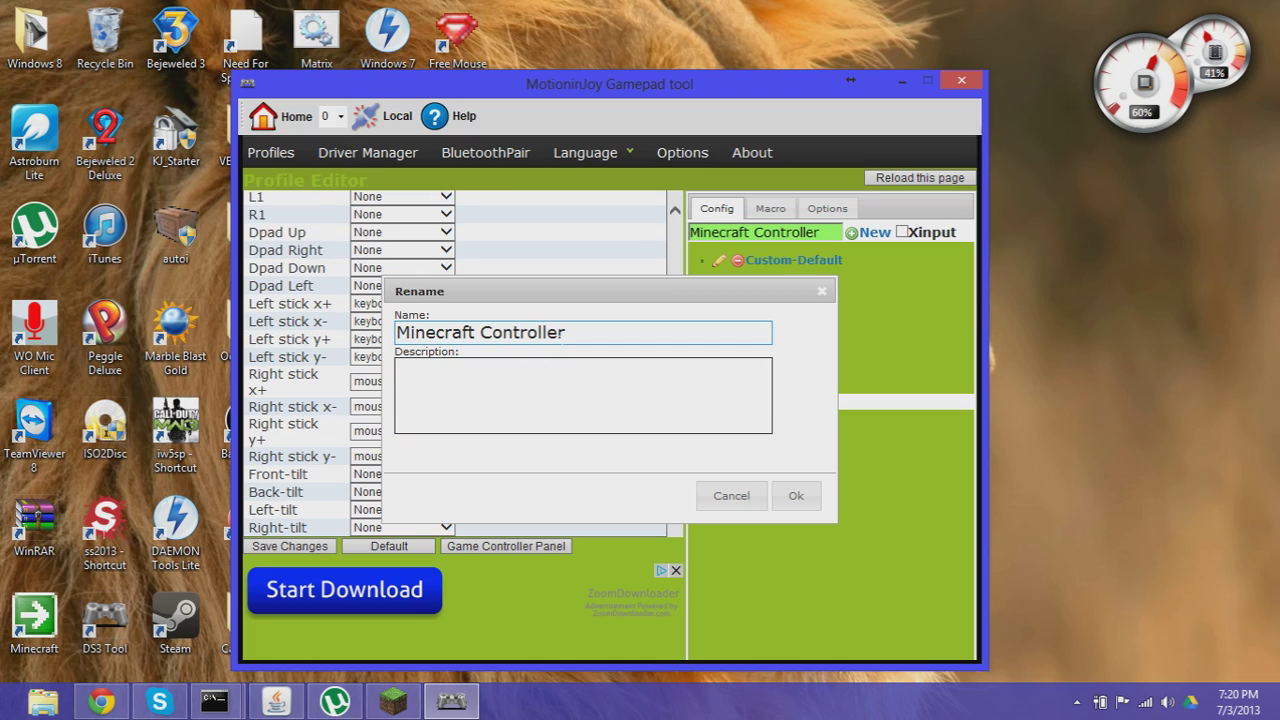
type("Use this i")
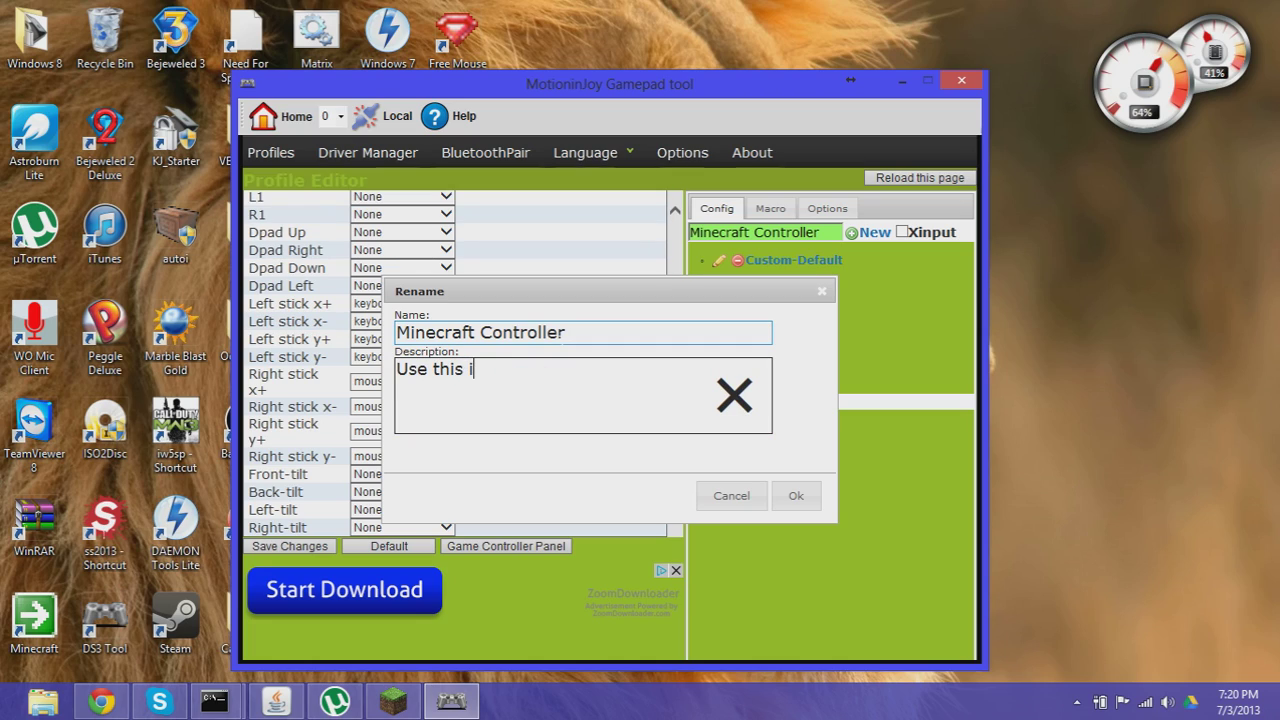
type("g you want o")
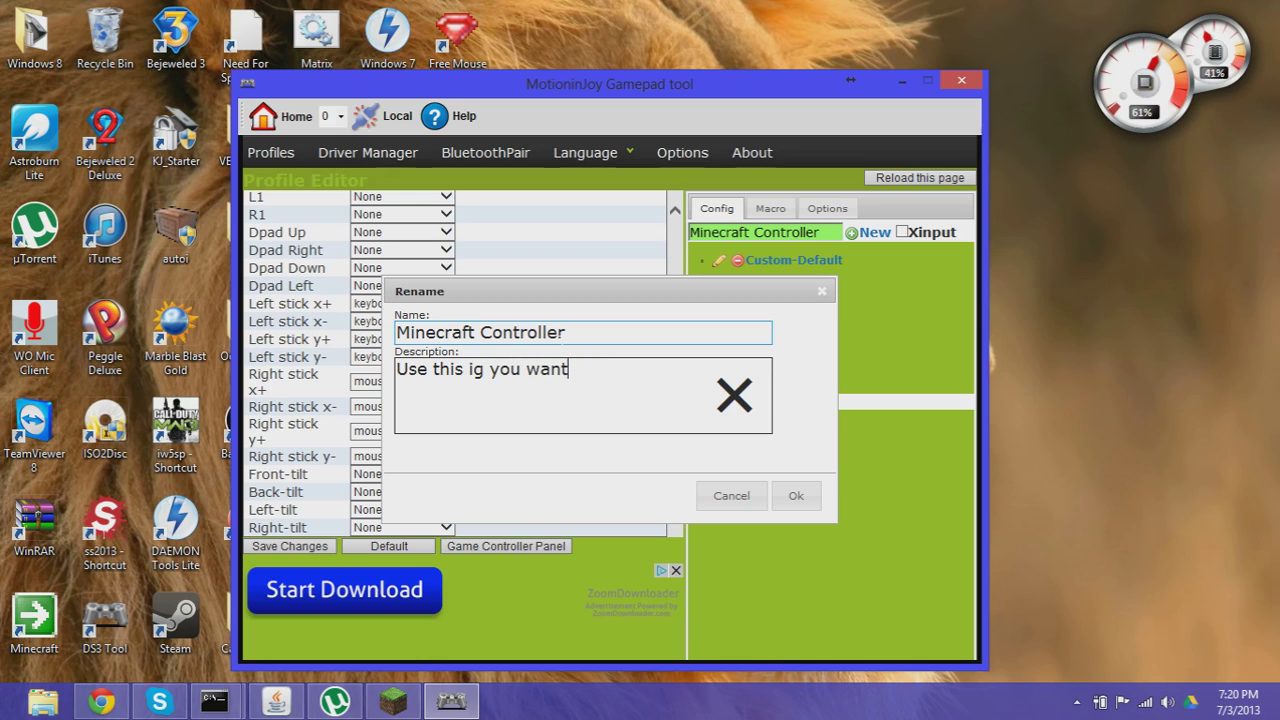
key("BackSpace")
key("BackSpace")
key("BackSpace")
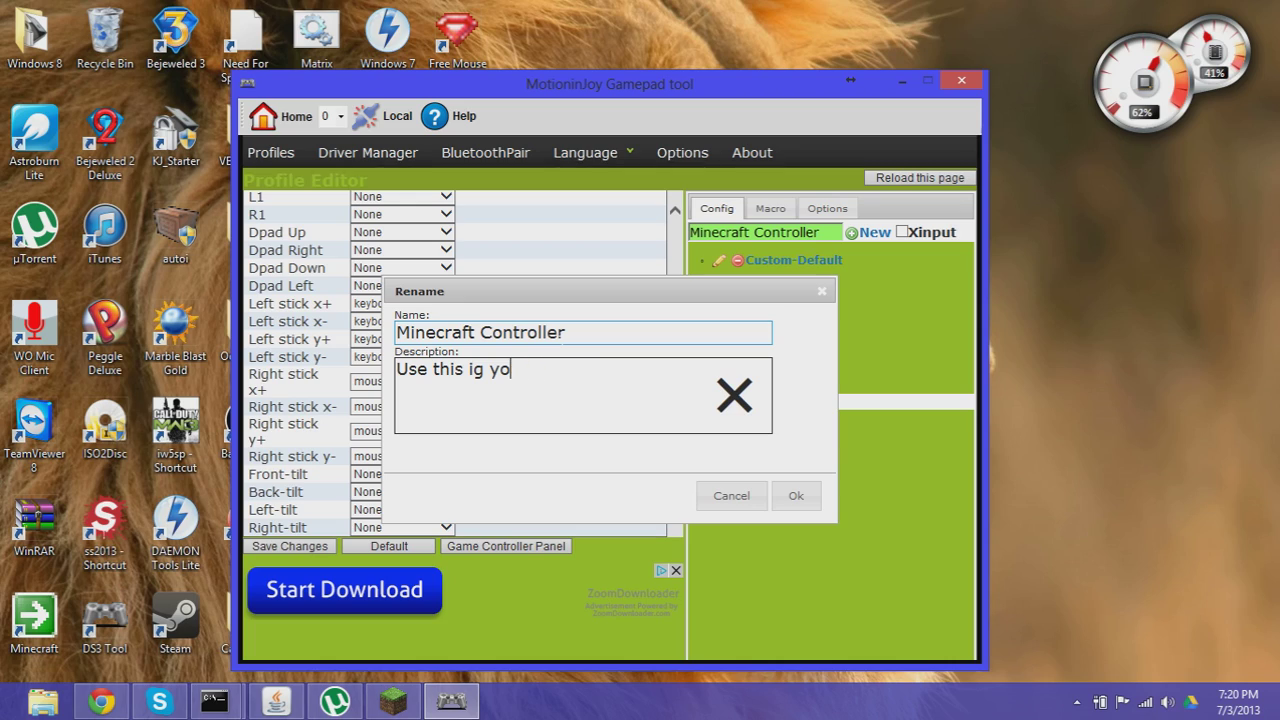
key("BackSpace")
key("BackSpace")
type("f ")
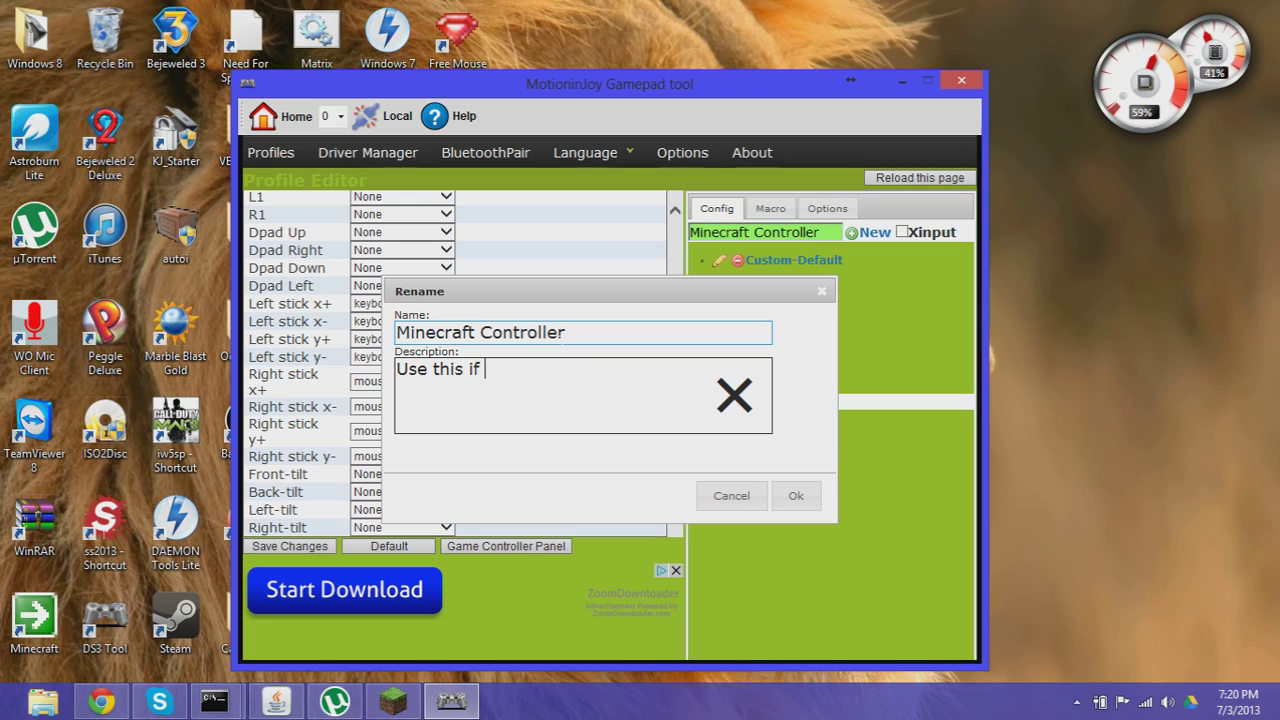
type("you want to")
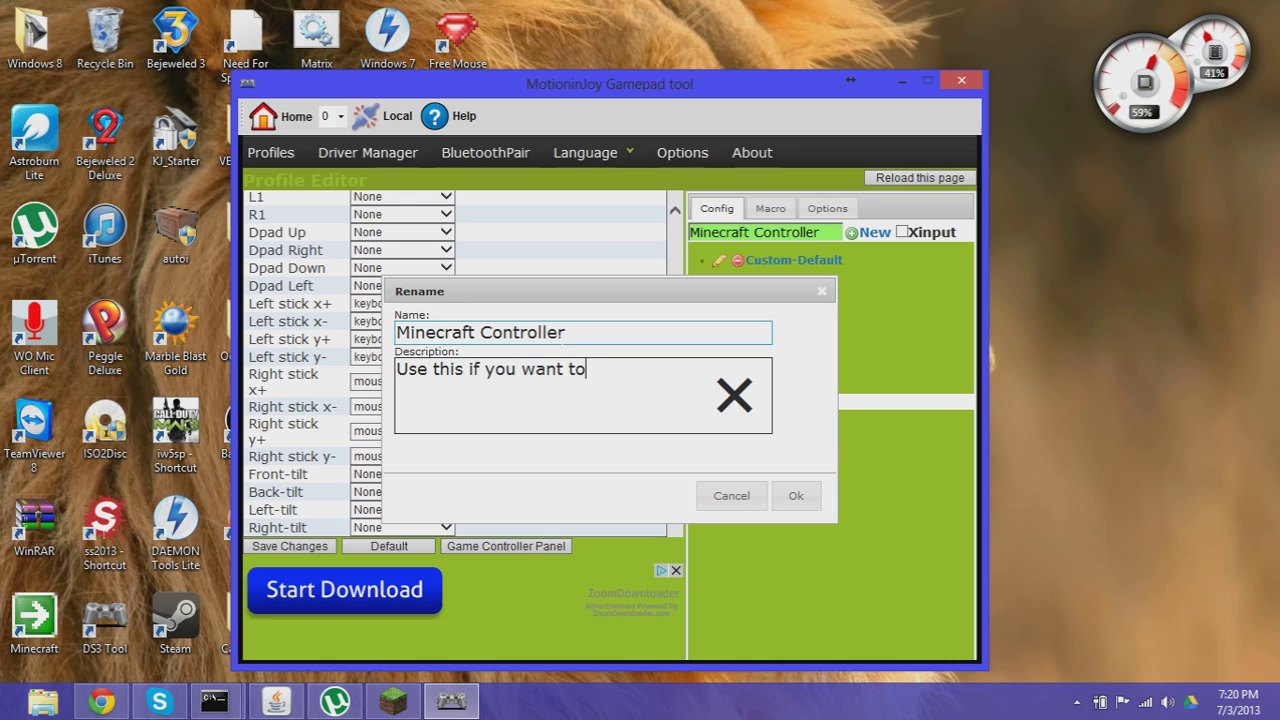
type(" play Minecraft")
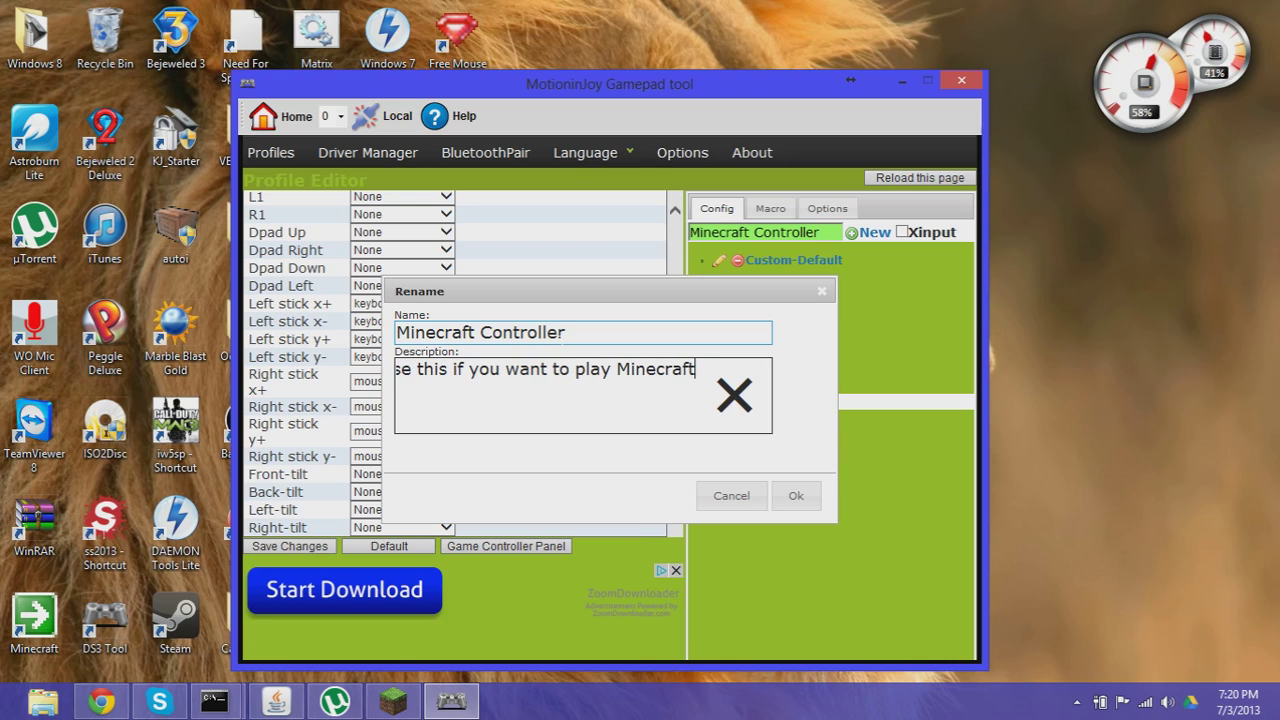
left_click(799, 493)
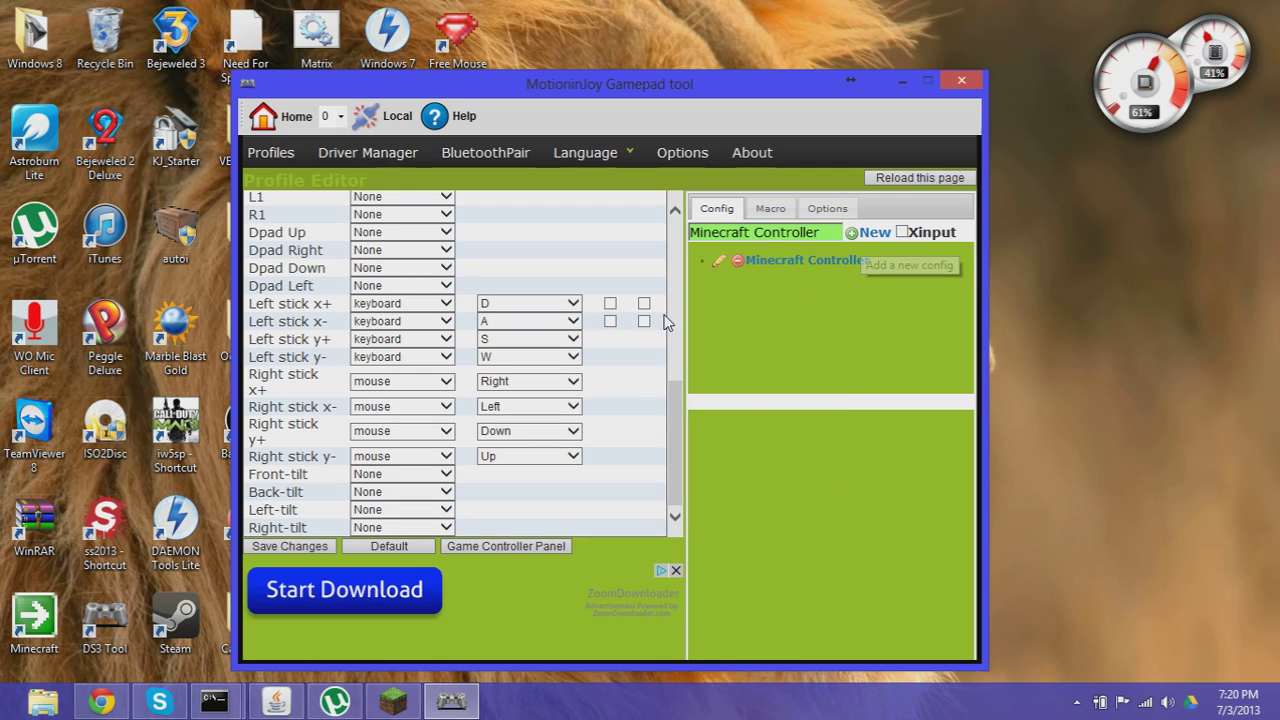
scroll(543, 443, "up", 5)
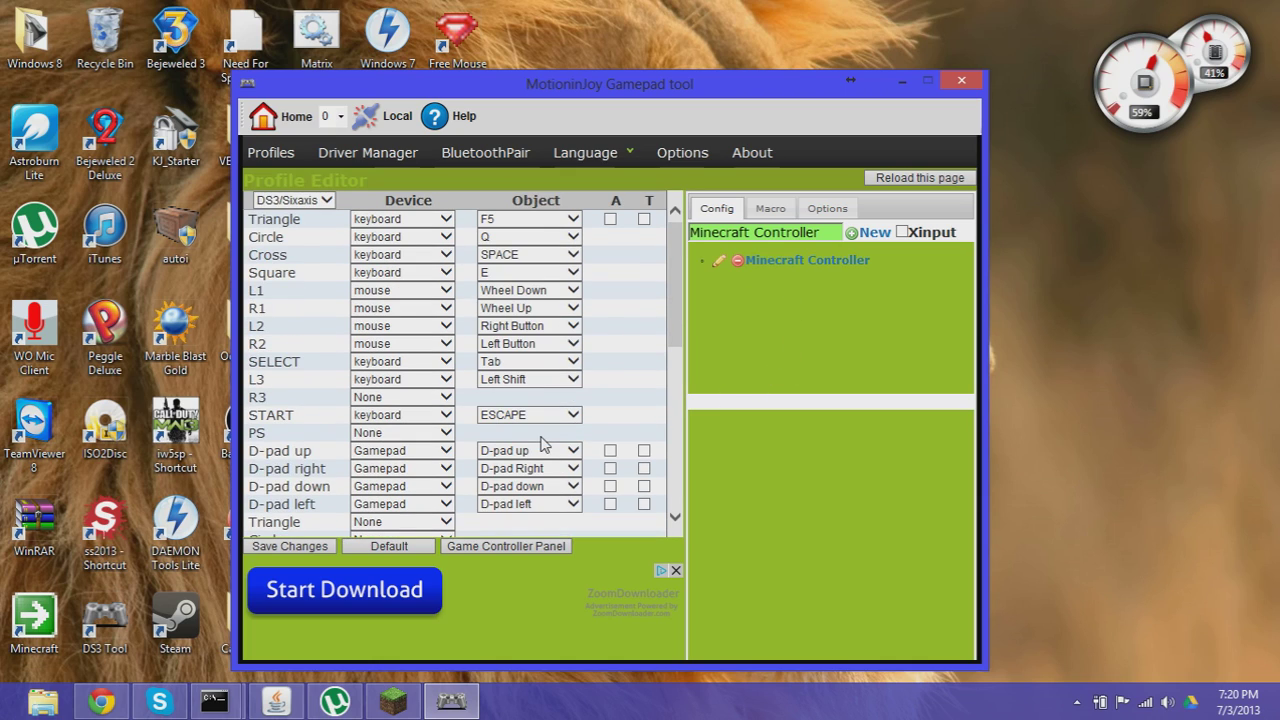
scroll(543, 443, "down", 5)
scroll(642, 333, "up", 5)
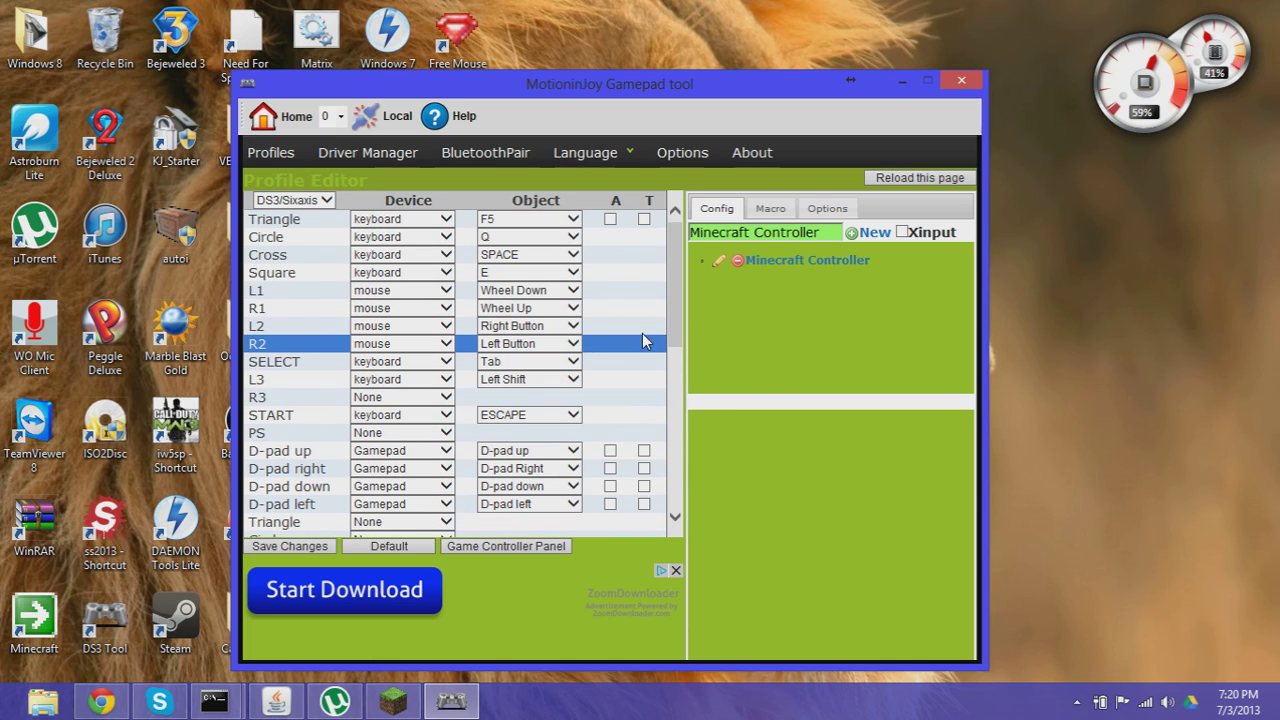
left_click(867, 234)
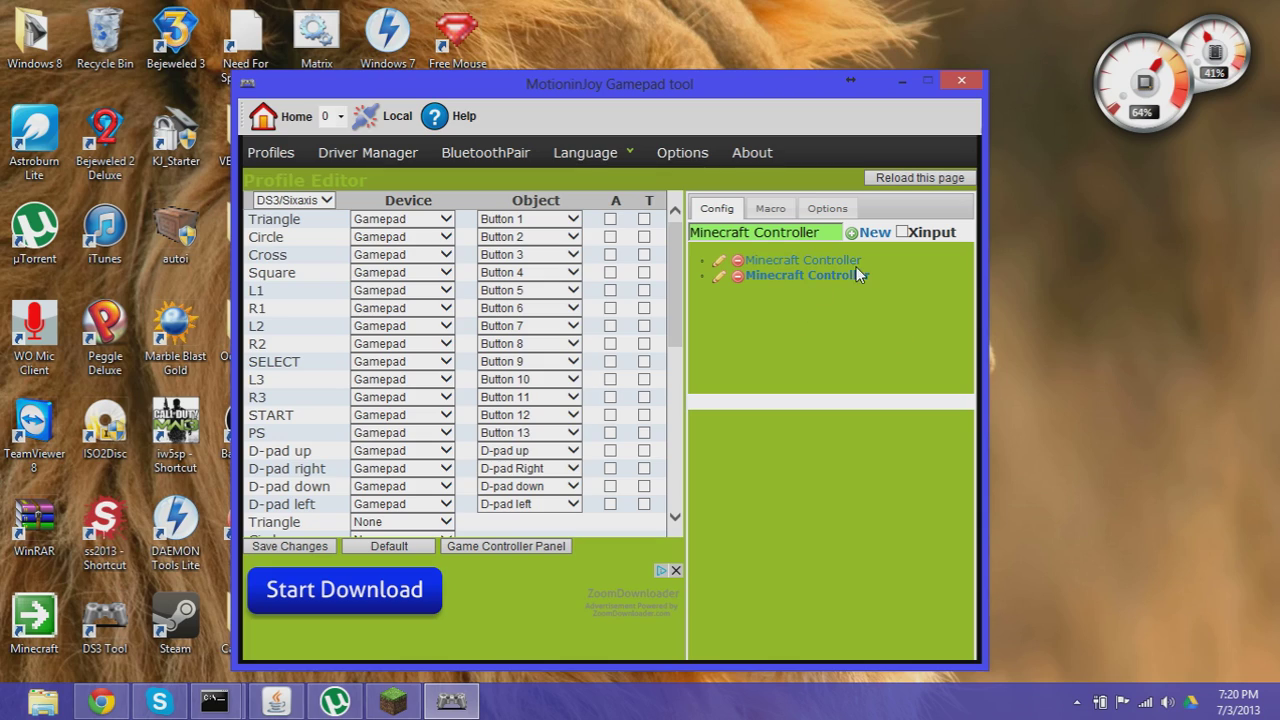
left_click(780, 260)
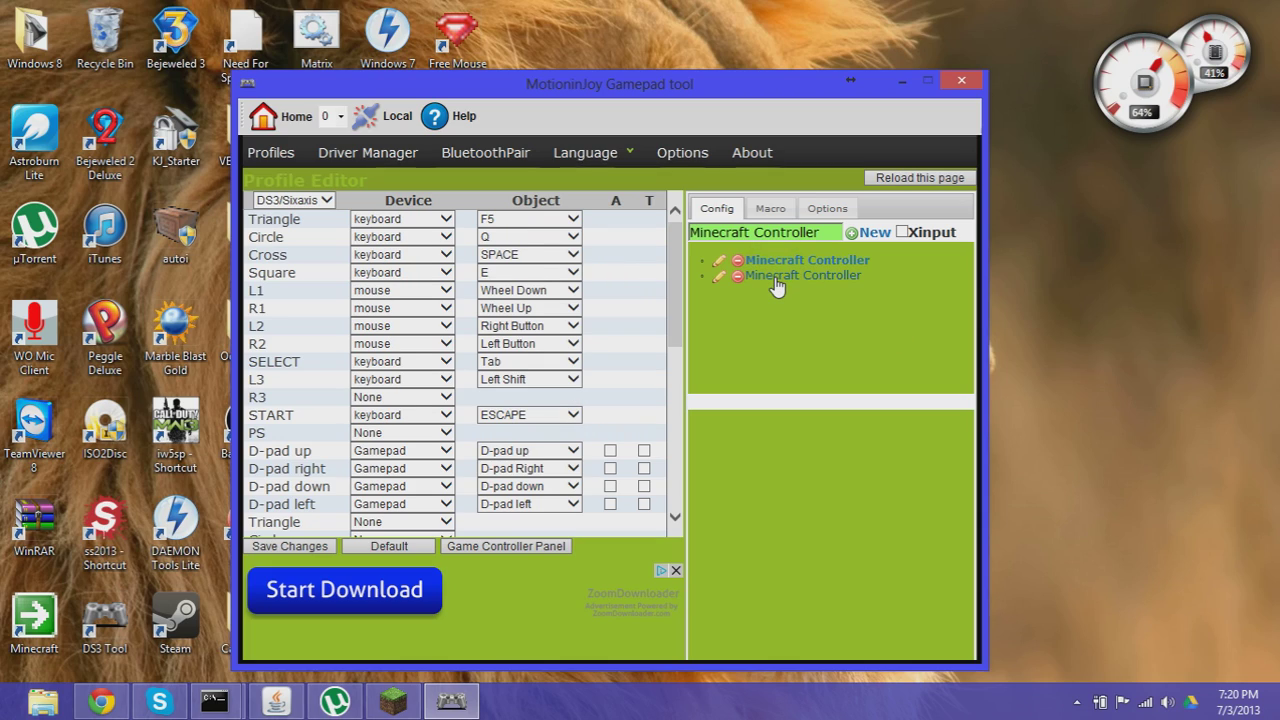
left_click(776, 279)
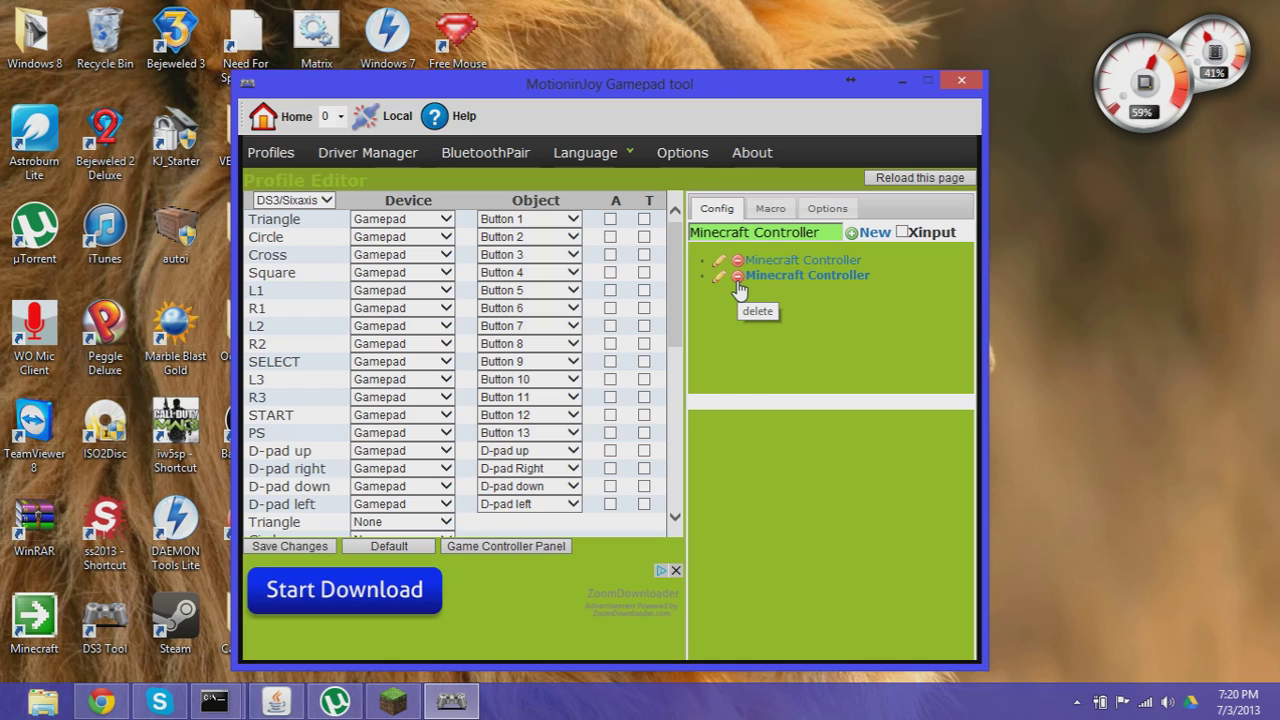
left_click(737, 280)
left_click(716, 432)
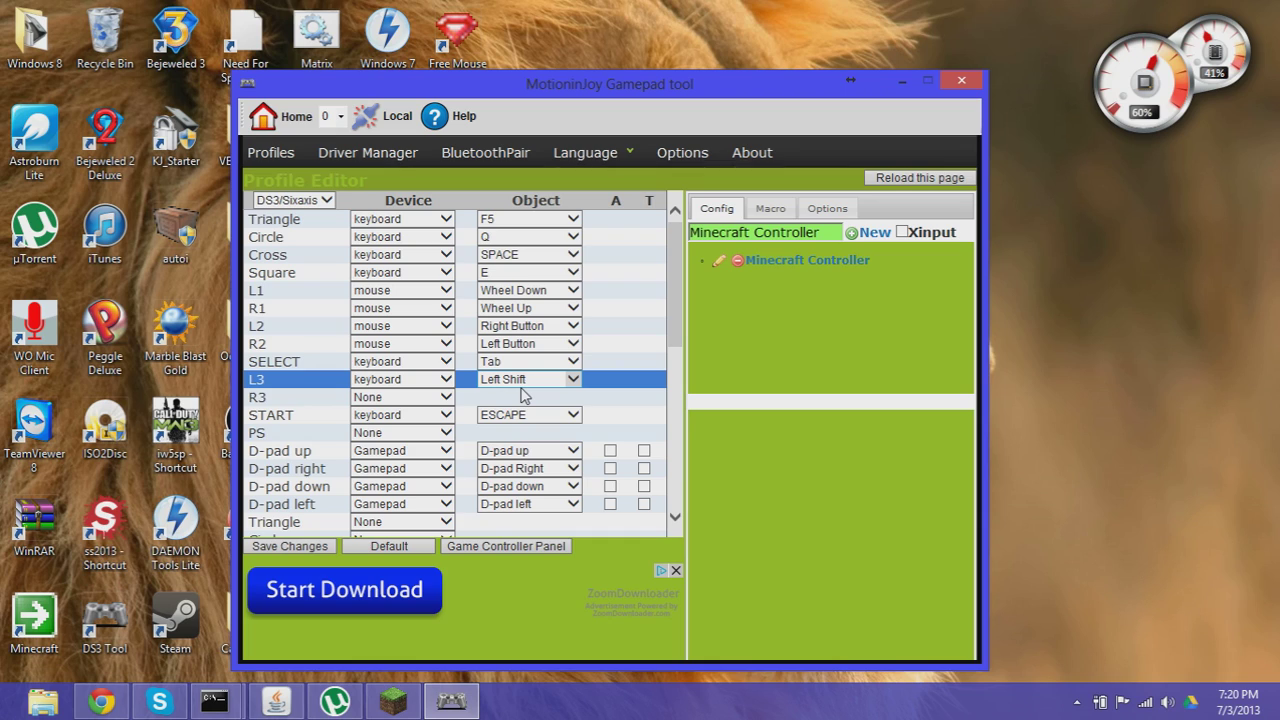
scroll(528, 385, "down", 5)
scroll(529, 378, "up", 5)
scroll(530, 378, "down", 5)
scroll(530, 379, "up", 5)
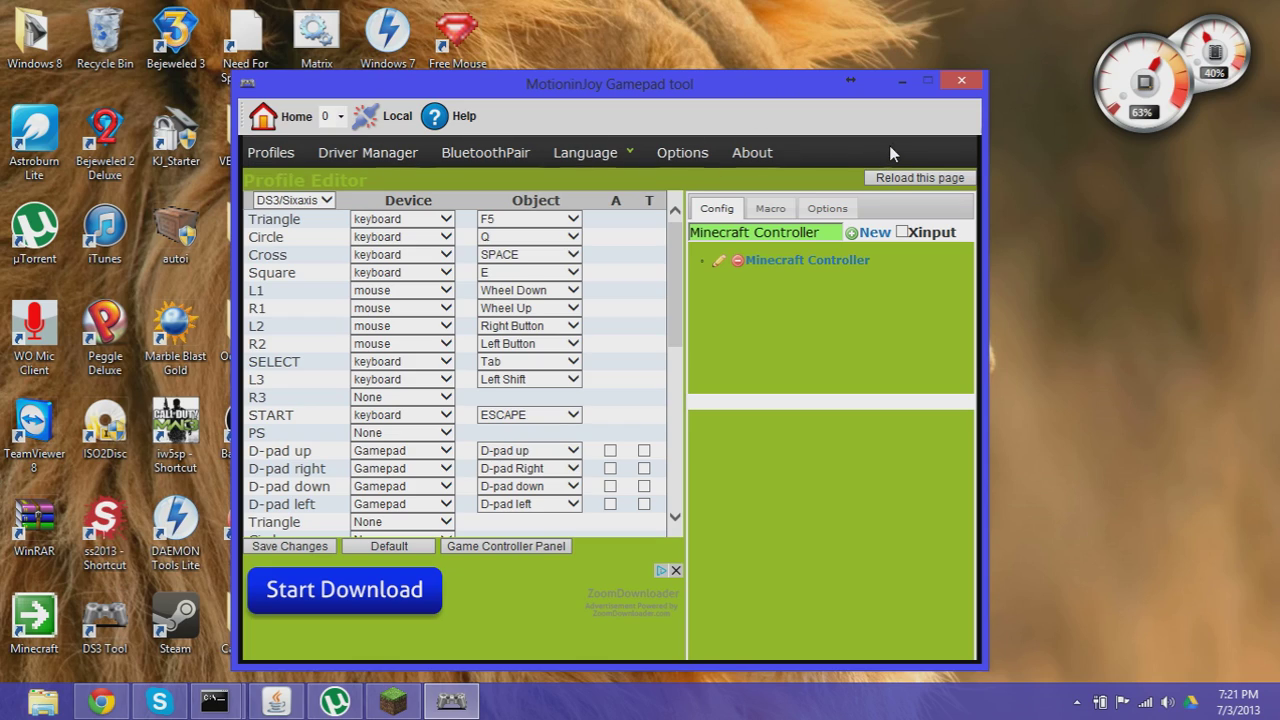
Reopen the gamepad tool from the tray, check Options and Home, then close it.
left_click(962, 81)
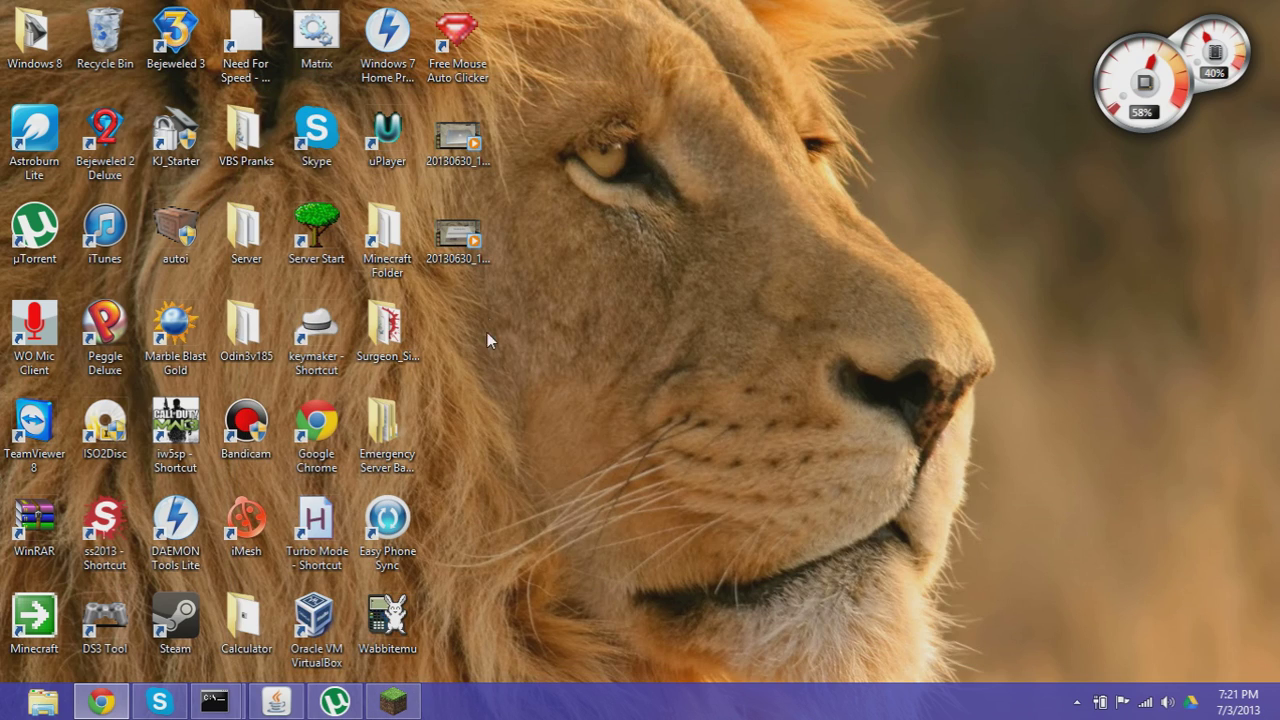
left_click(1077, 702)
double_click(1089, 607)
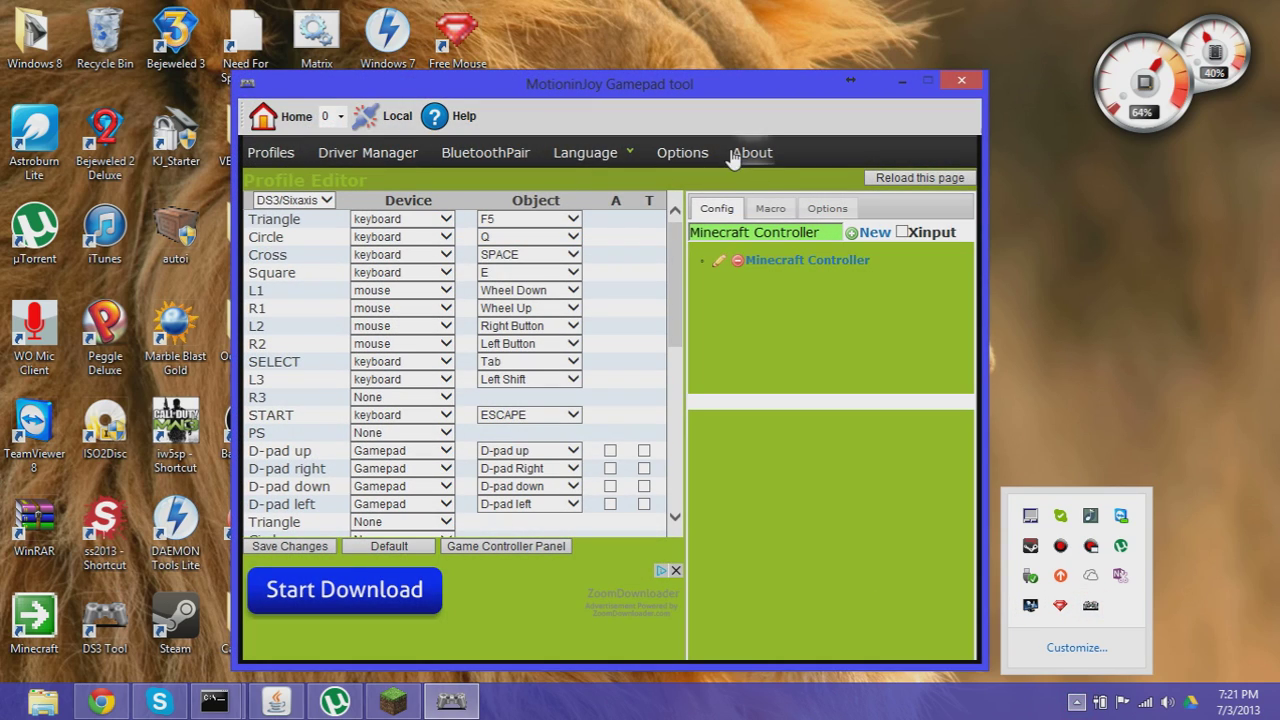
left_click(672, 153)
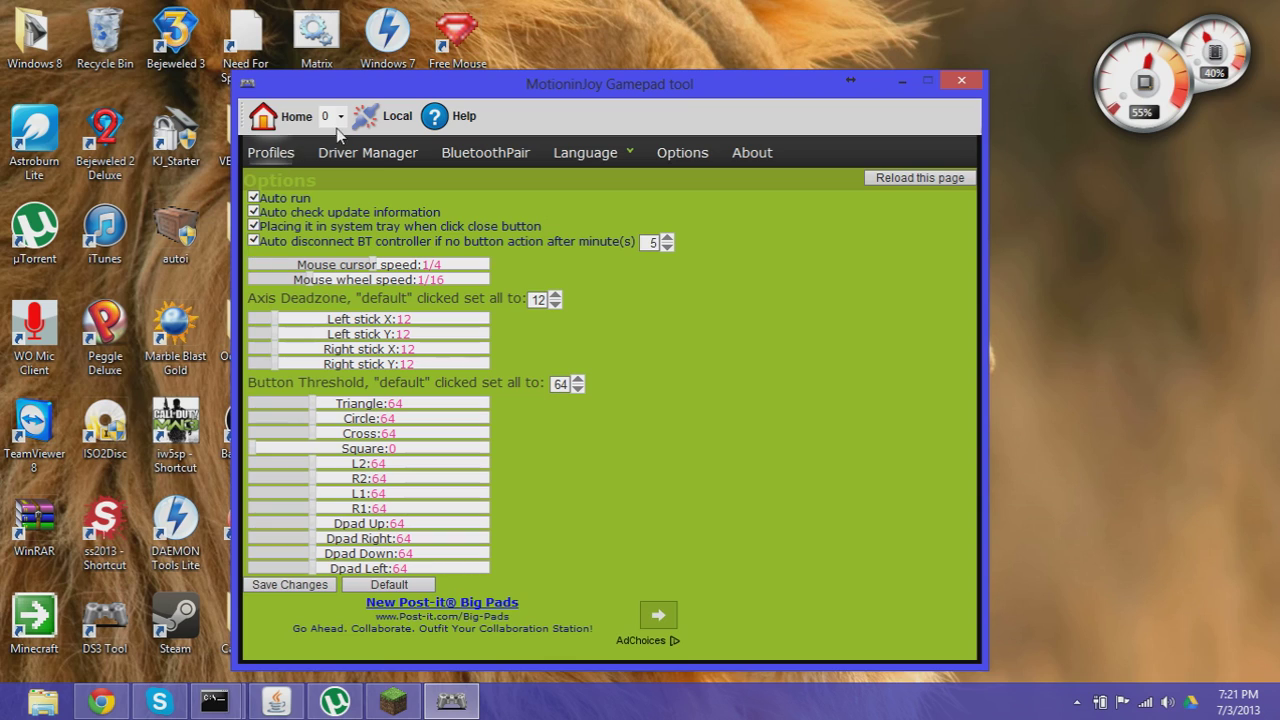
left_click(285, 116)
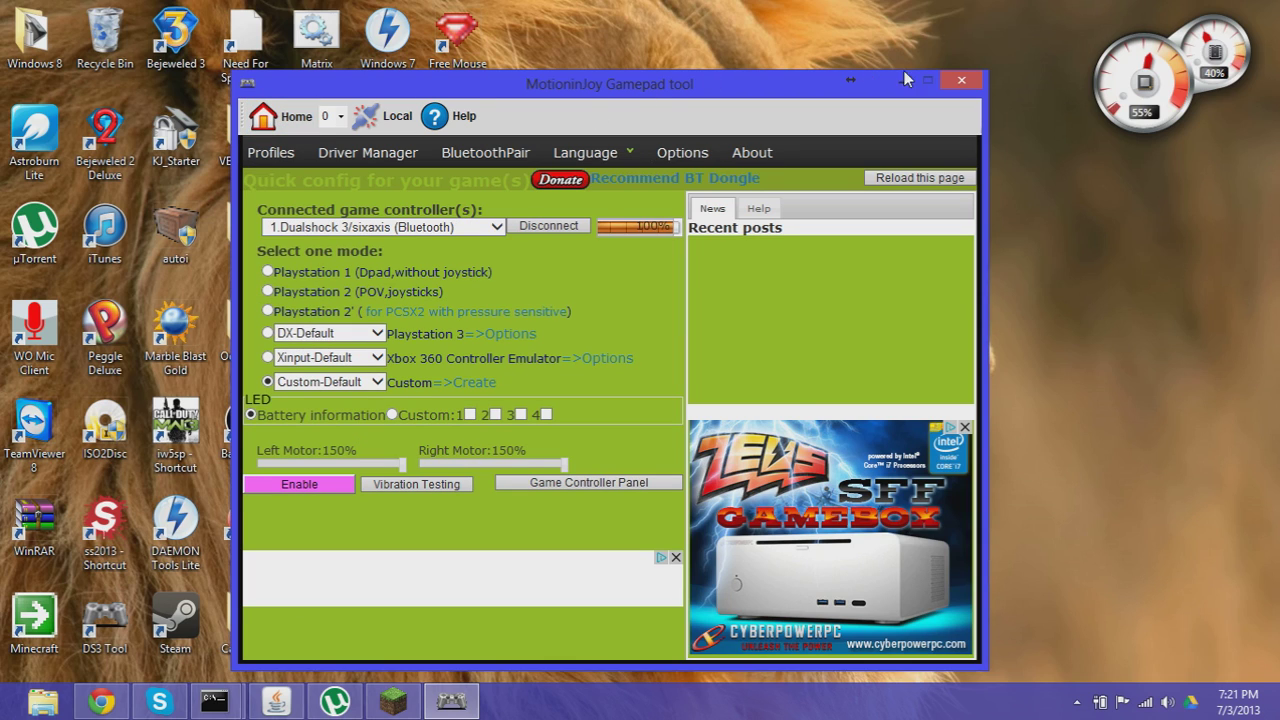
left_click(961, 80)
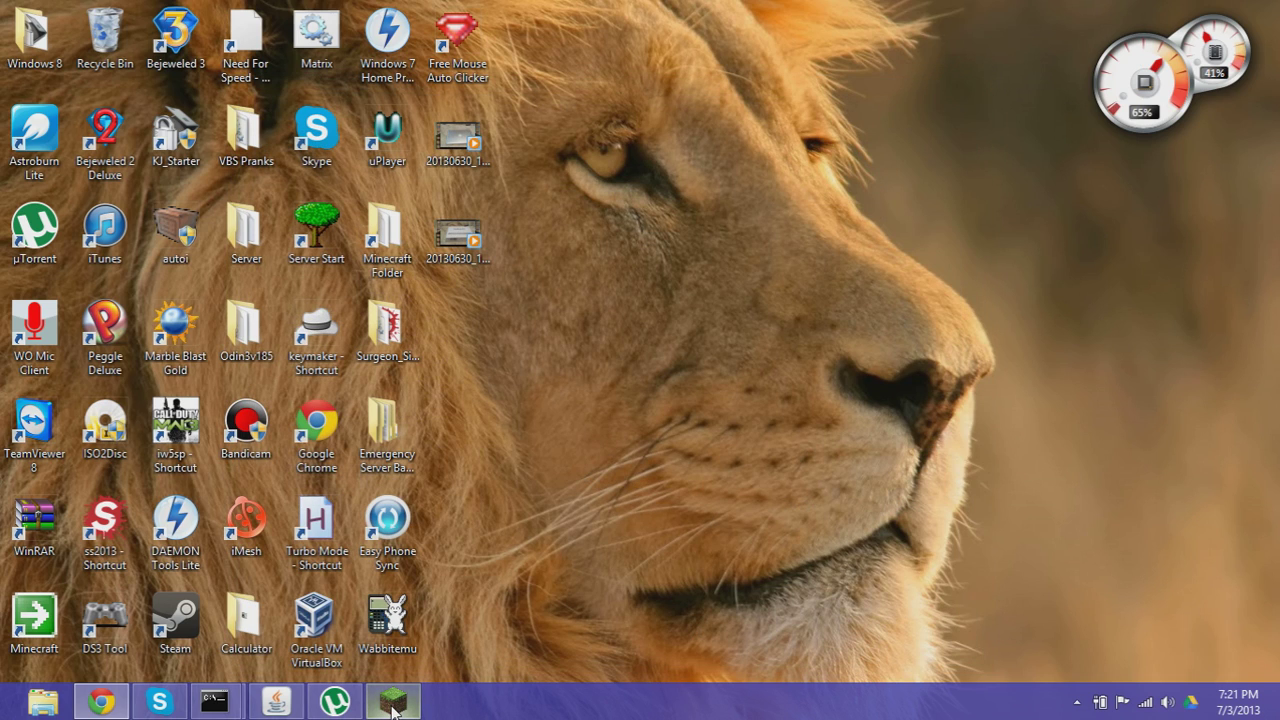
Start Minecraft 1.6.1 from the launcher, maximise it, and open the Multiplayer server list.
left_click(392, 705)
left_click(1020, 565)
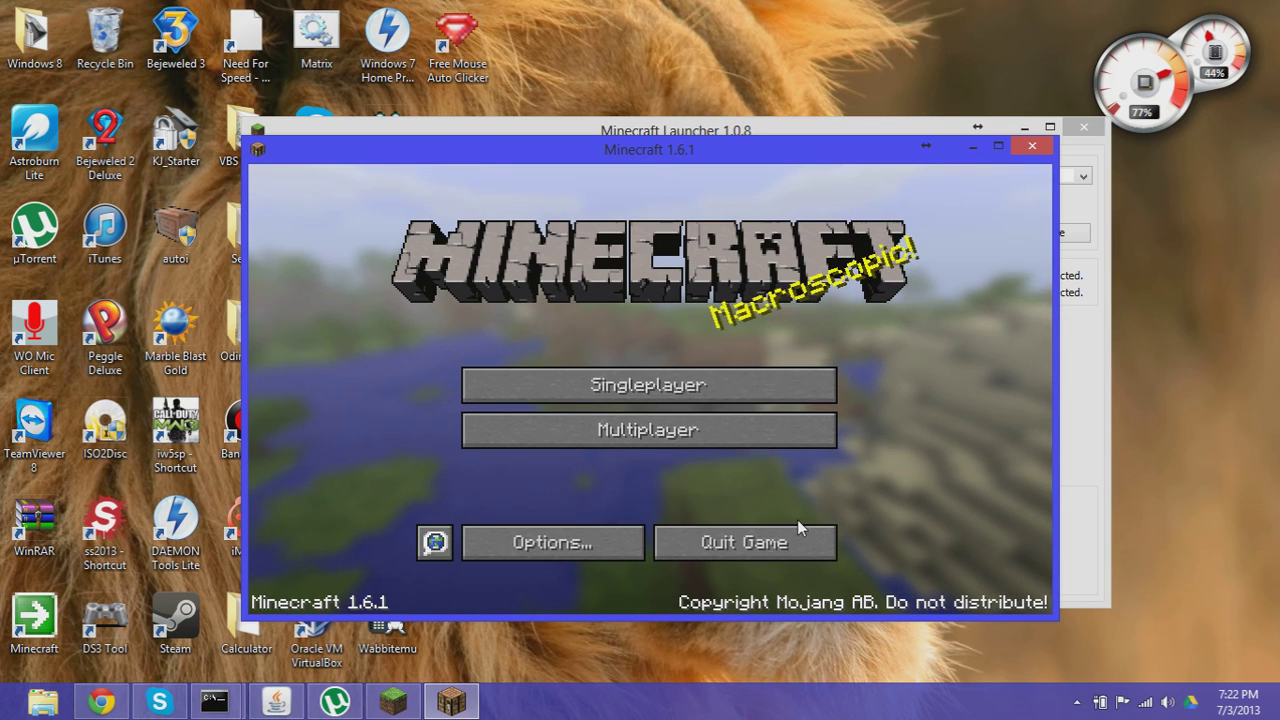
left_click(1000, 146)
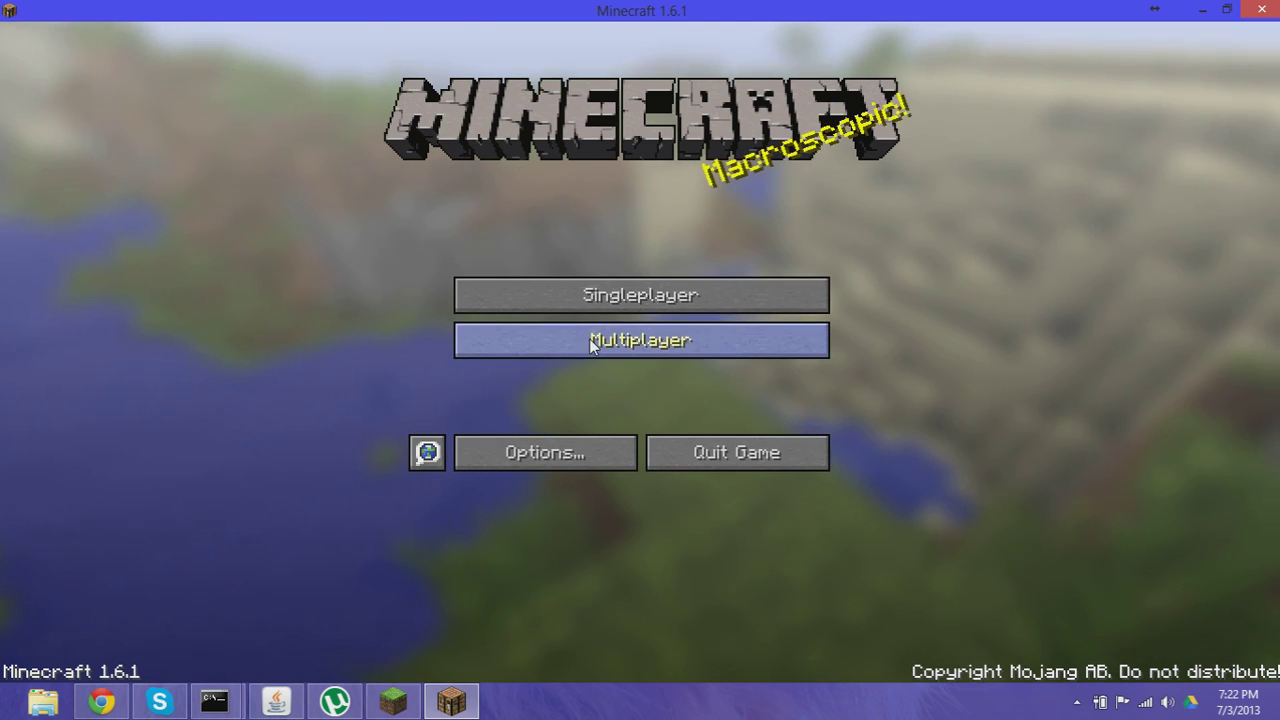
left_click(592, 343)
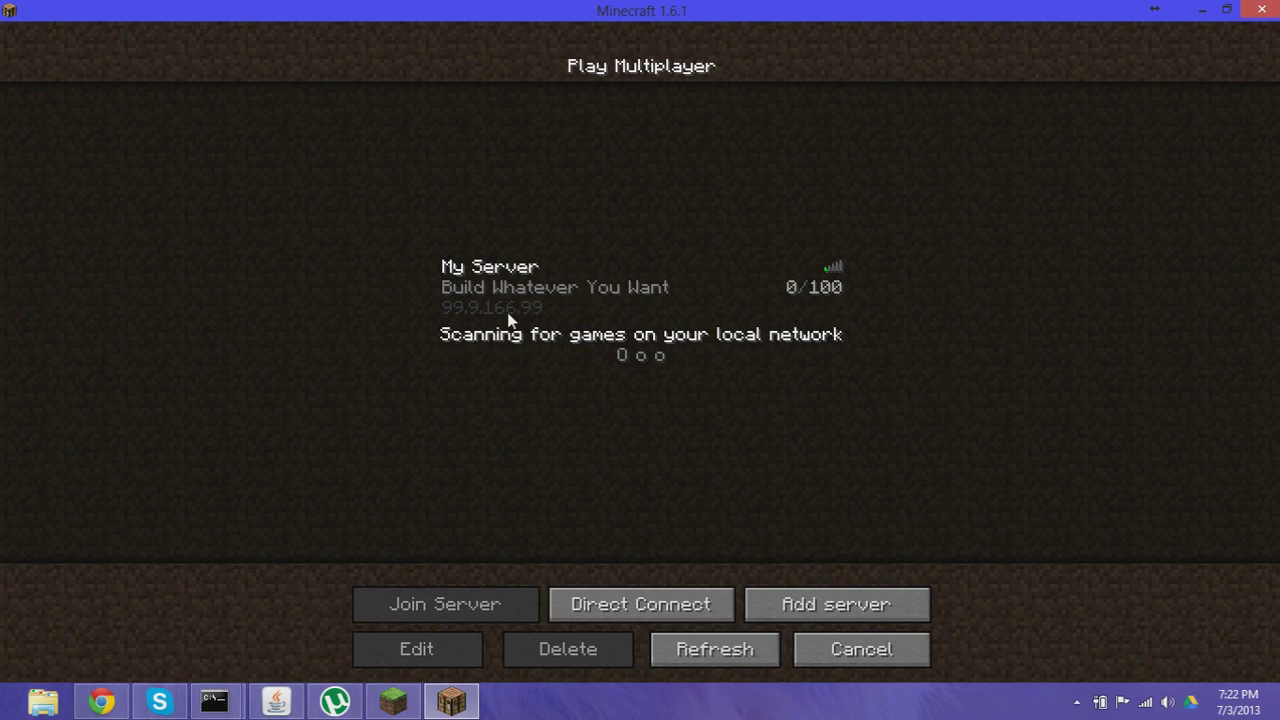
Join the server through Direct Connect using the pre-filled server address.
left_click(675, 603)
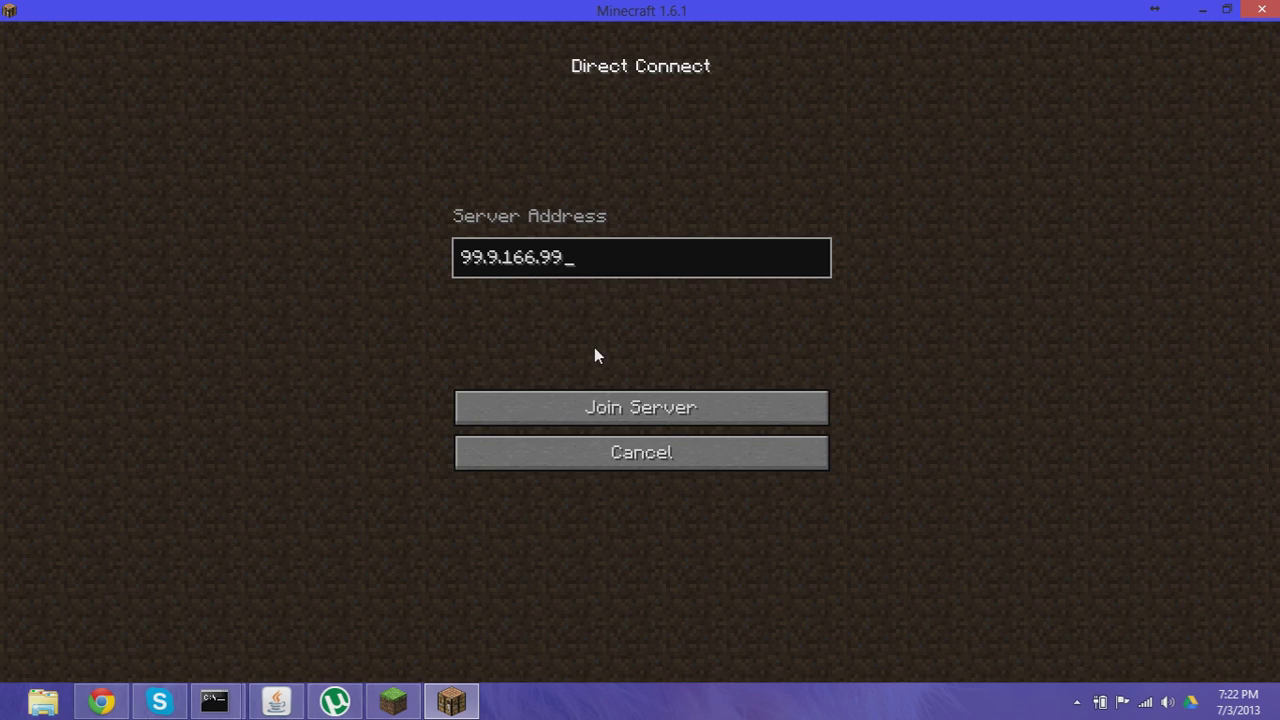
left_click(650, 415)
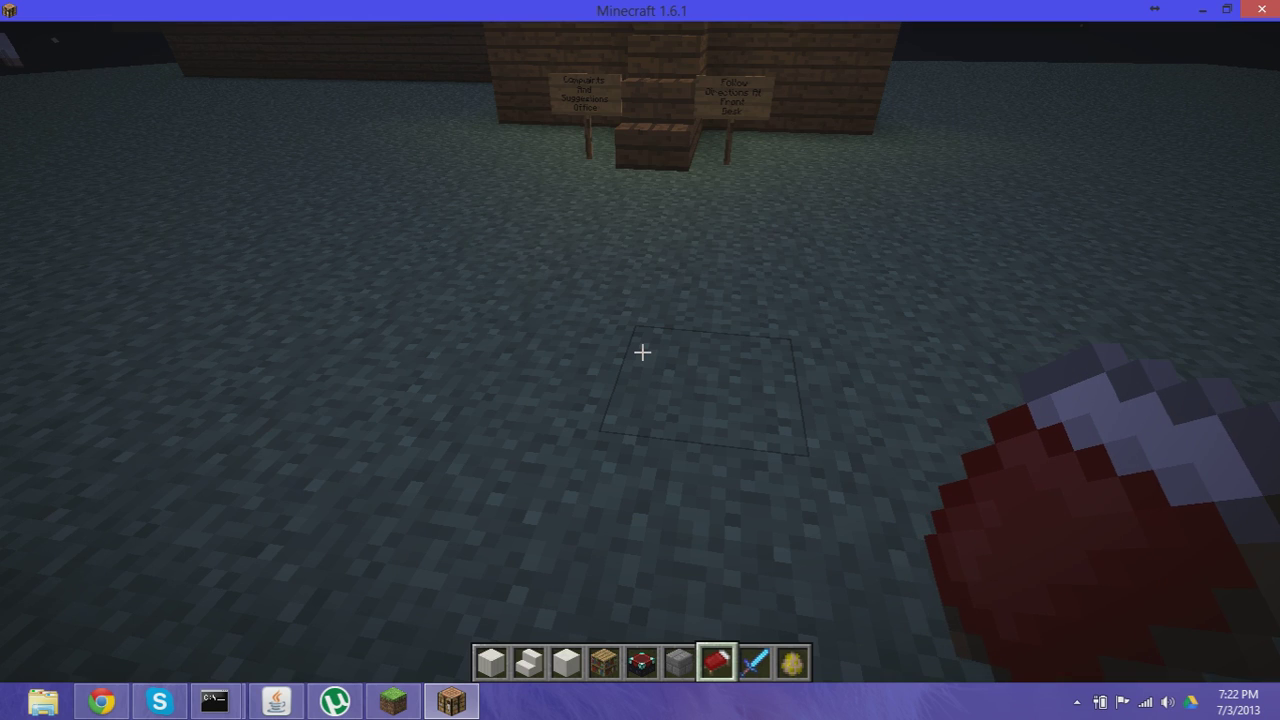
Walk across the stone ground and place the first quartz block near the wooden building.
key("w")
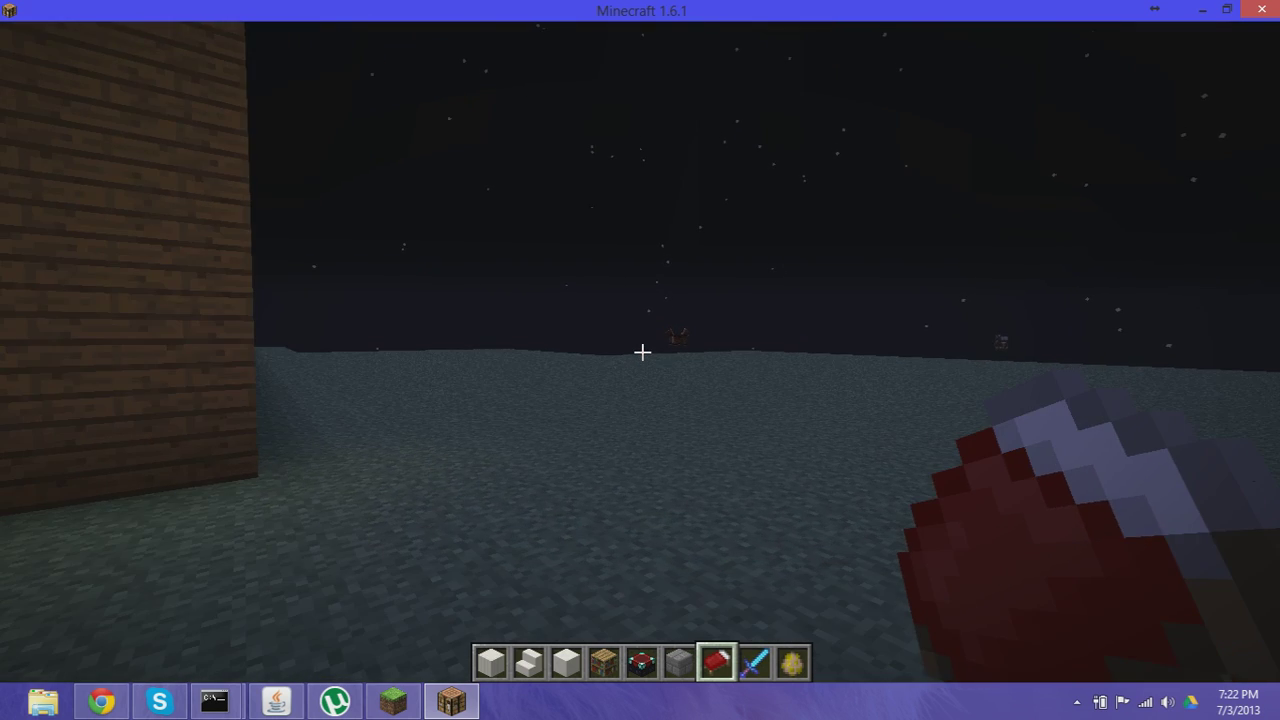
key("w")
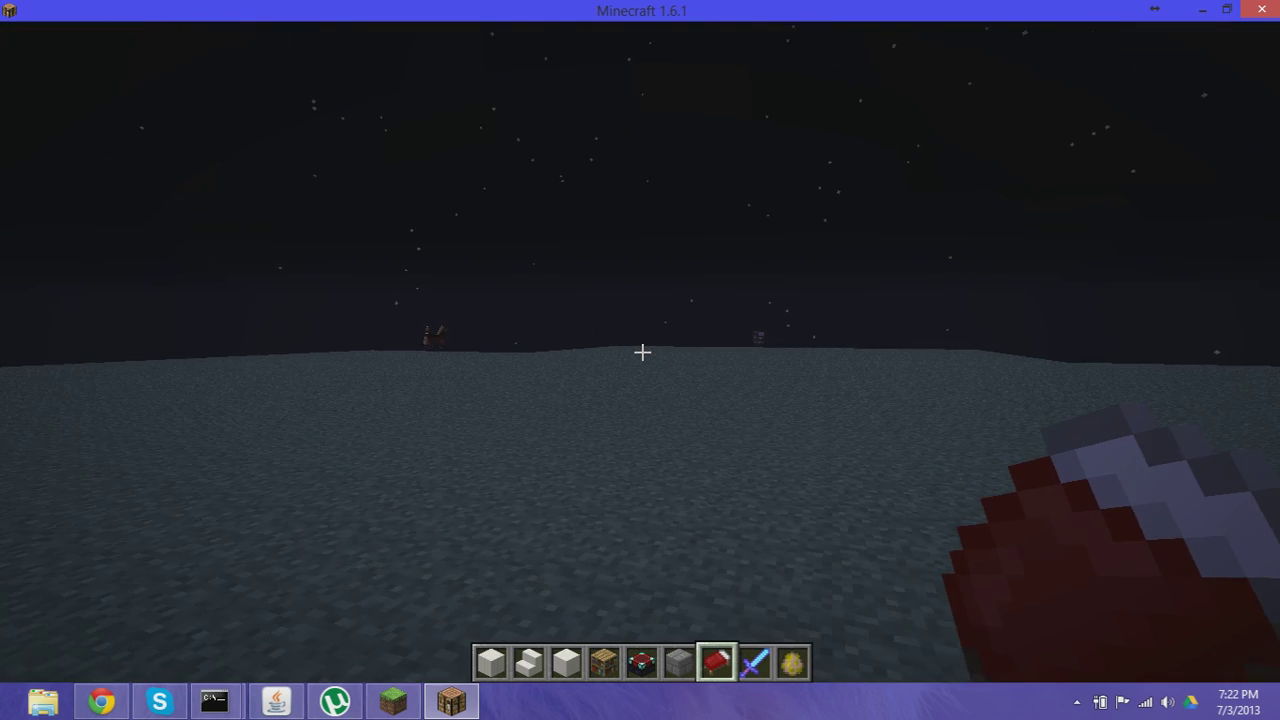
key("w")
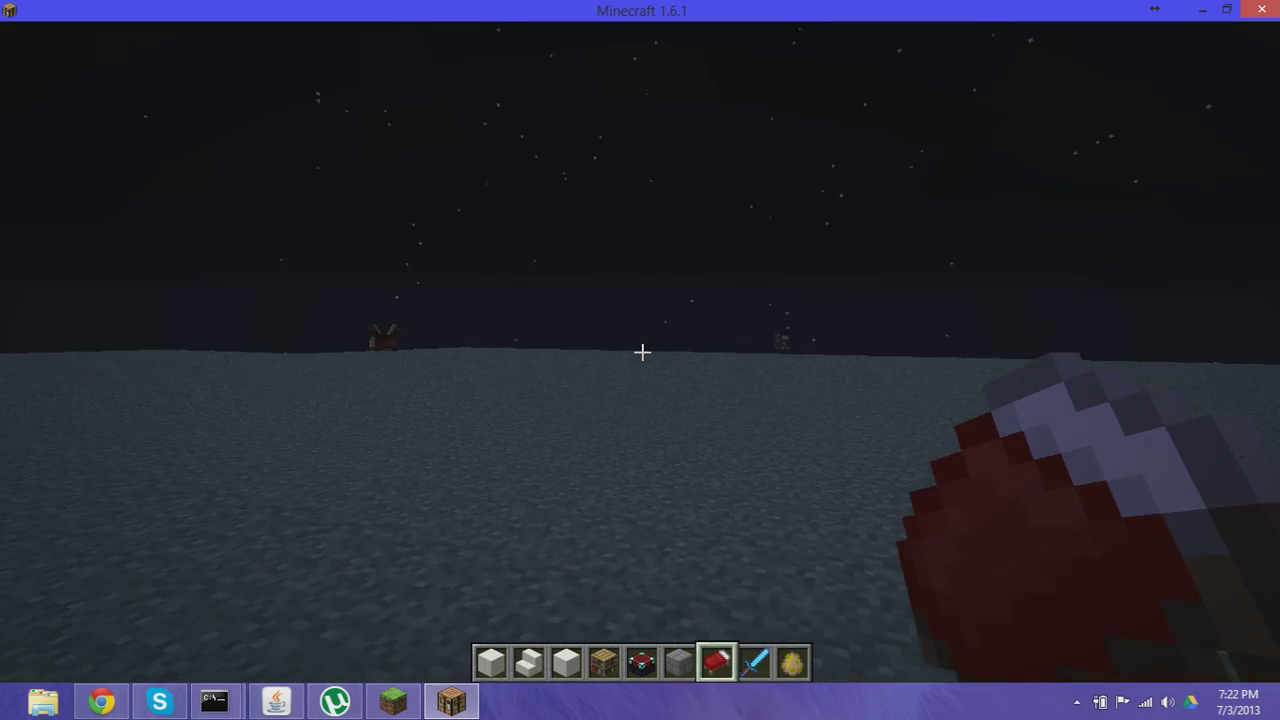
key("w")
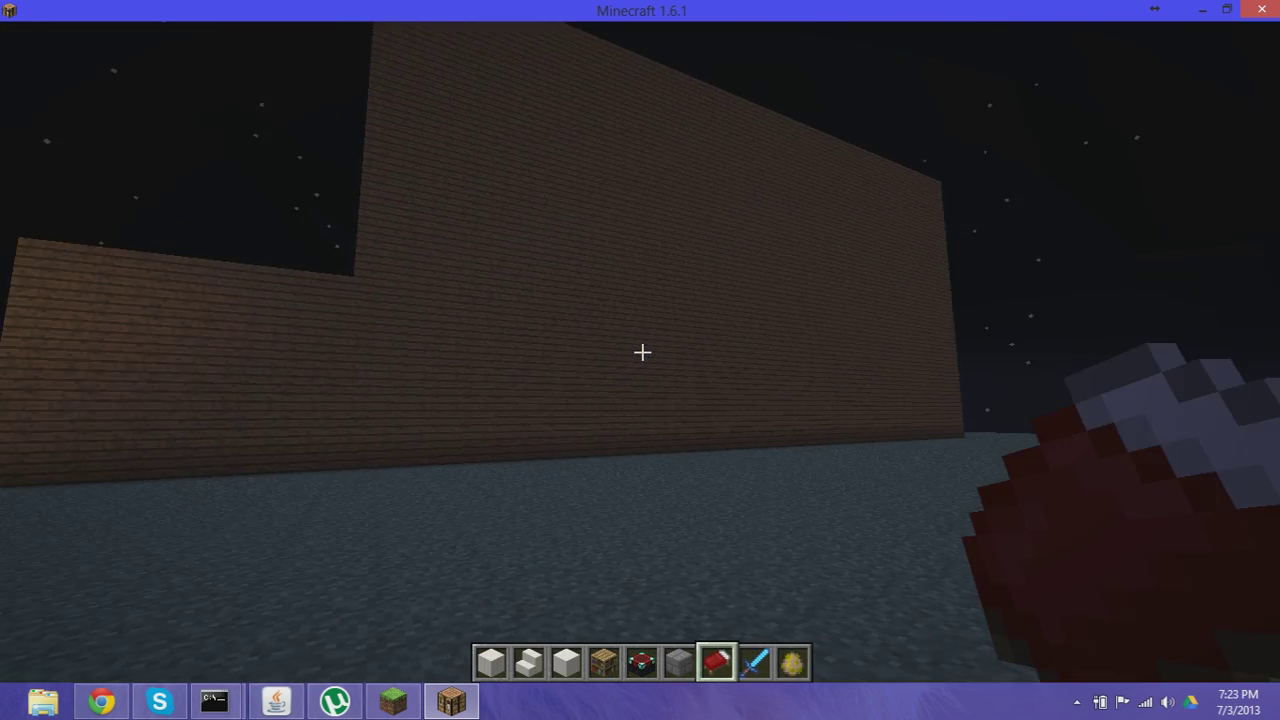
key("w")
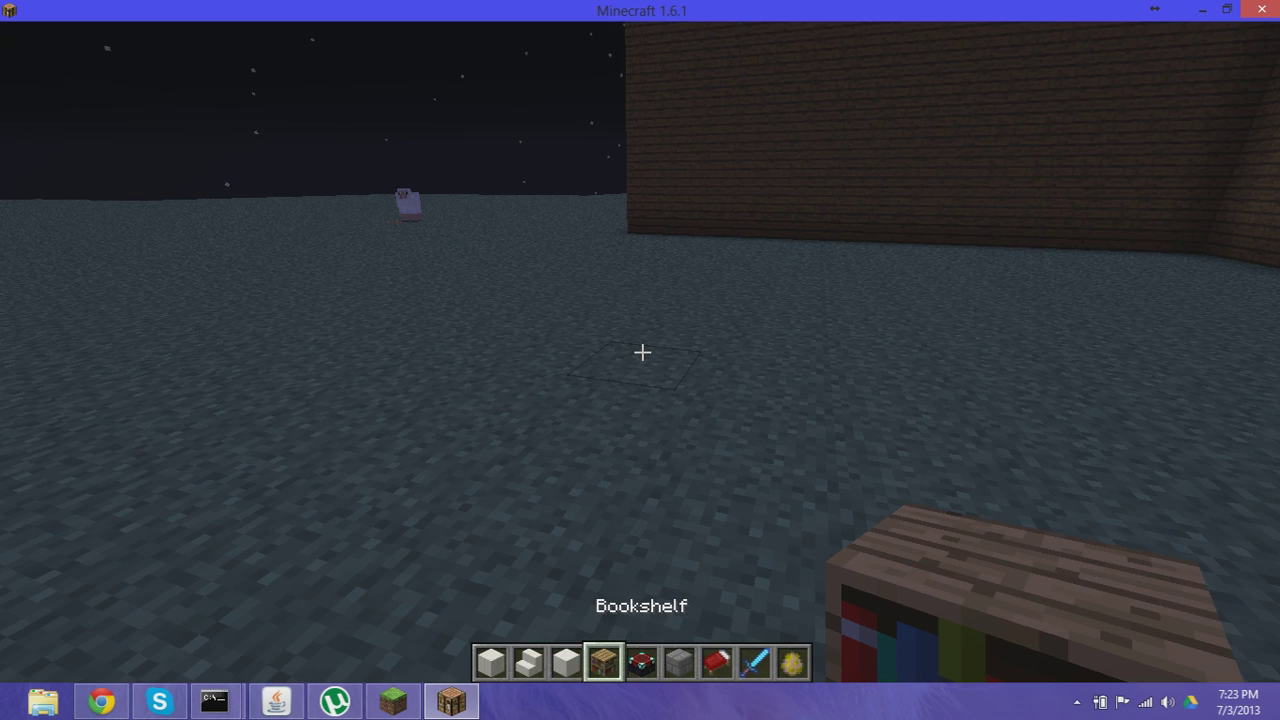
key("s")
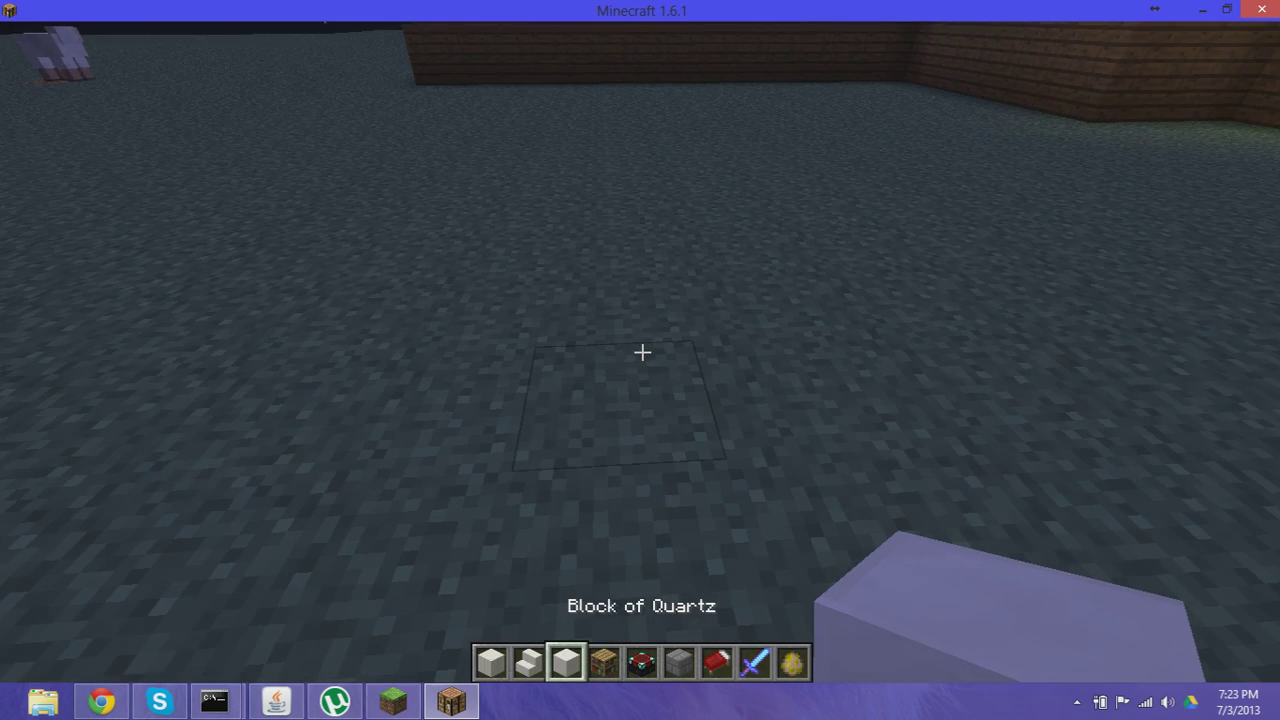
right_click(642, 352)
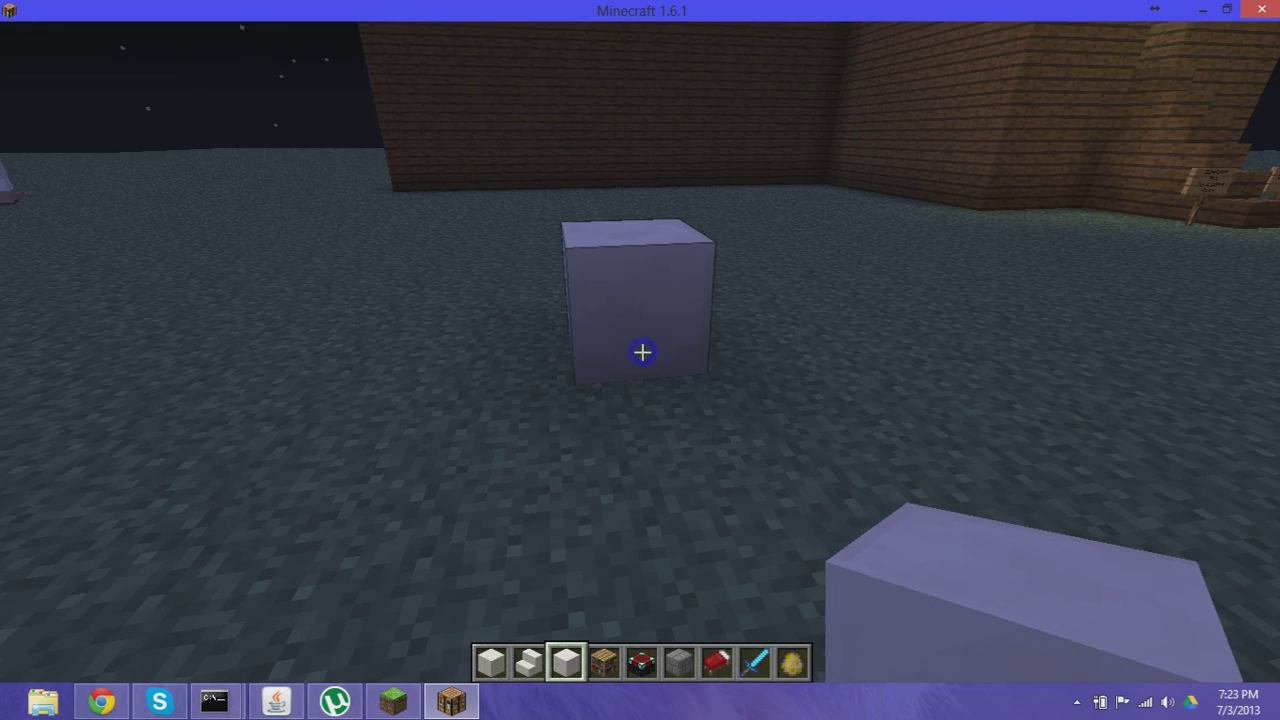
Extend the quartz blocks into a straight row and fill every remaining gap.
right_click(642, 352)
right_click(642, 352)
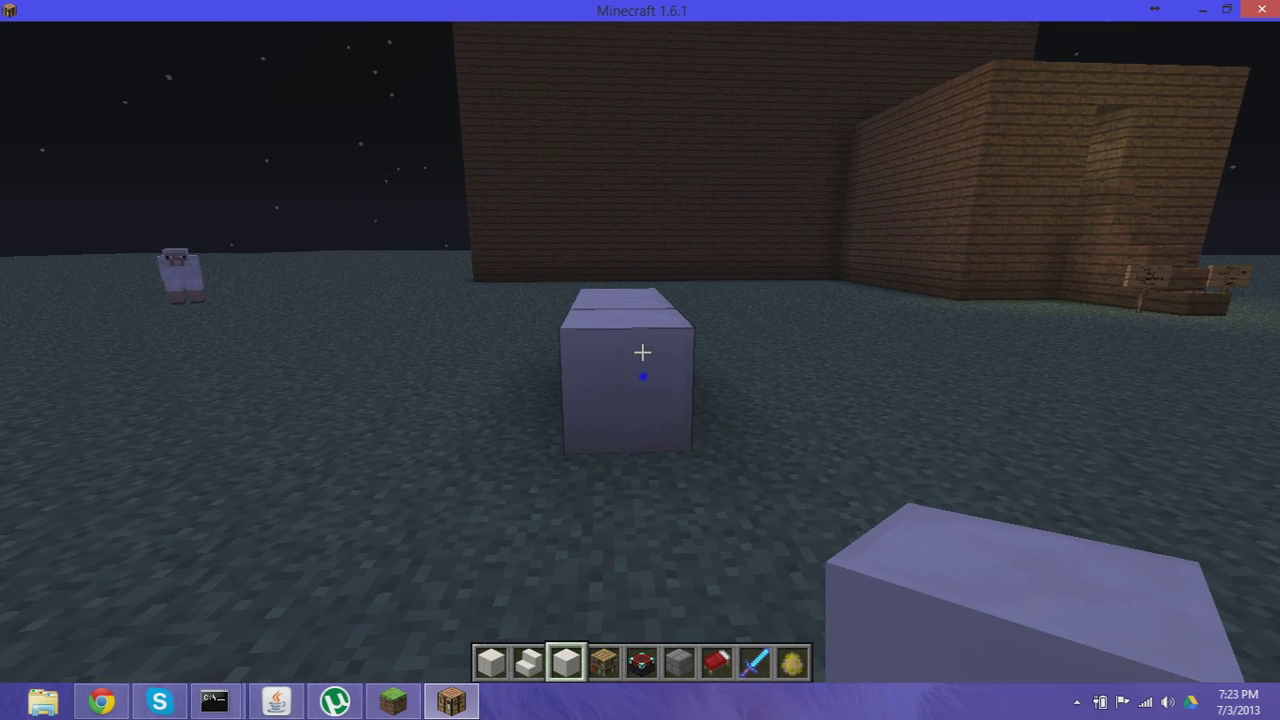
right_click(642, 352)
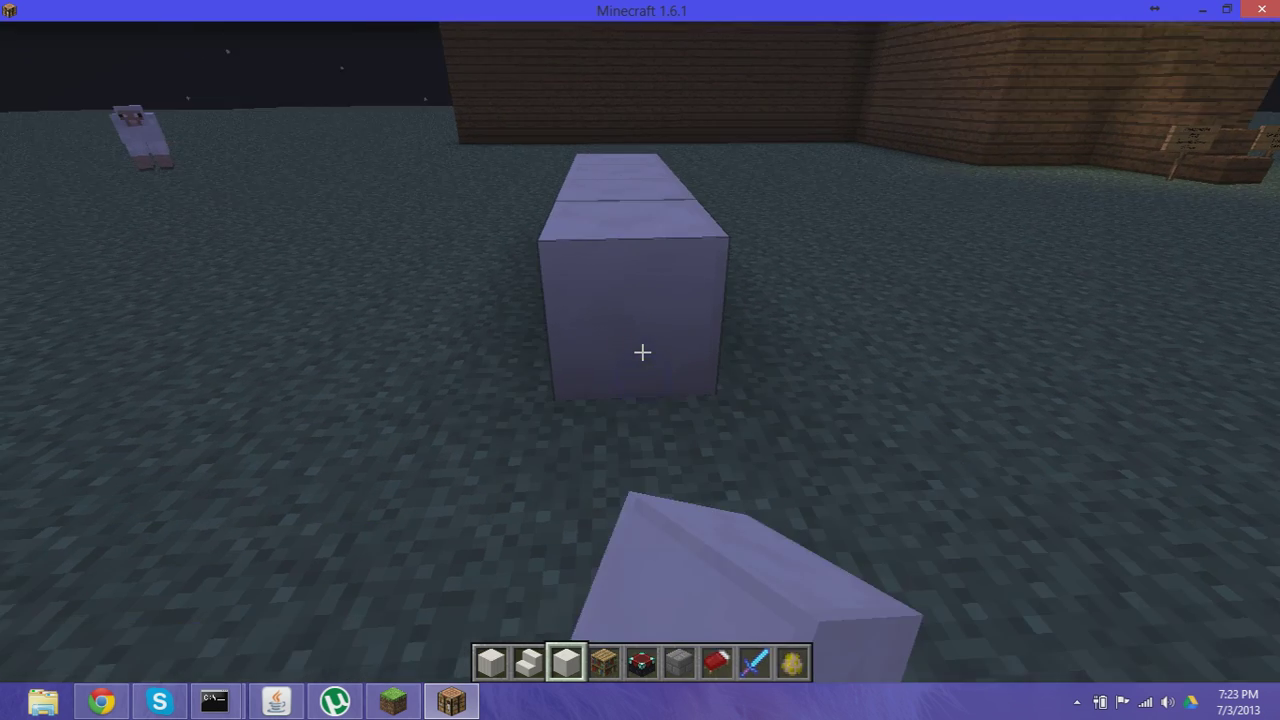
key("s")
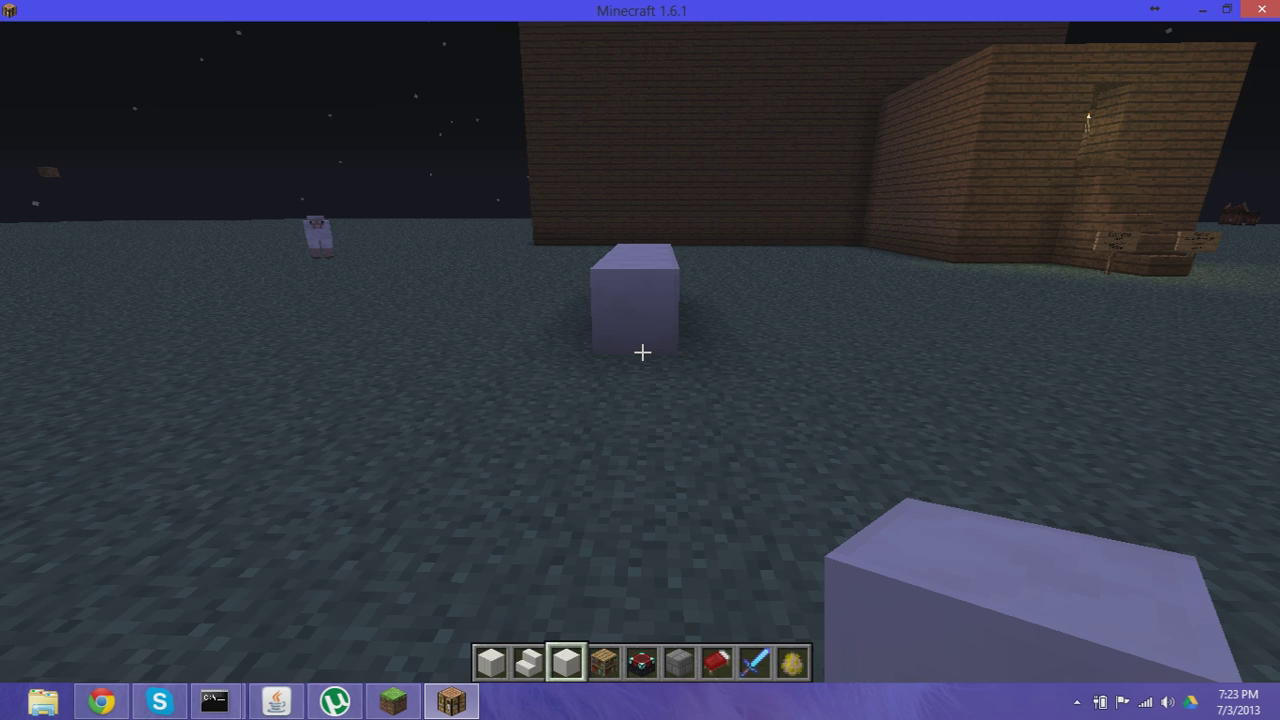
right_click(642, 352)
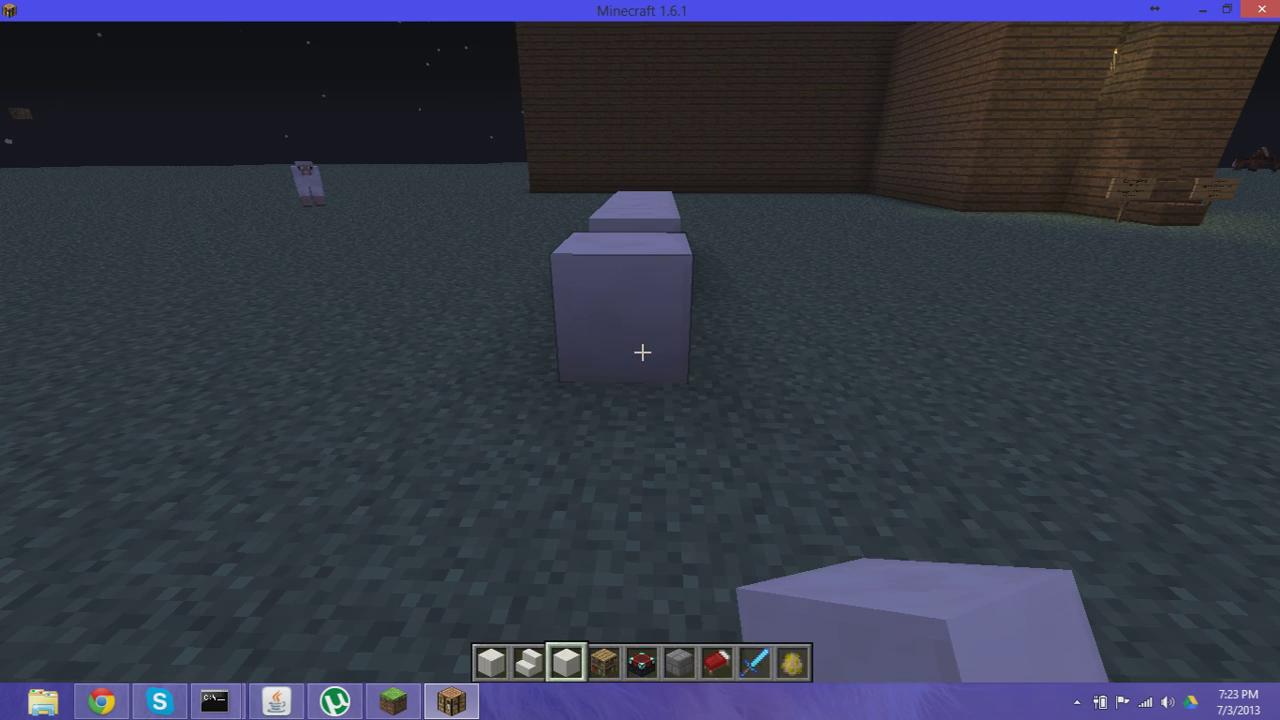
key("w")
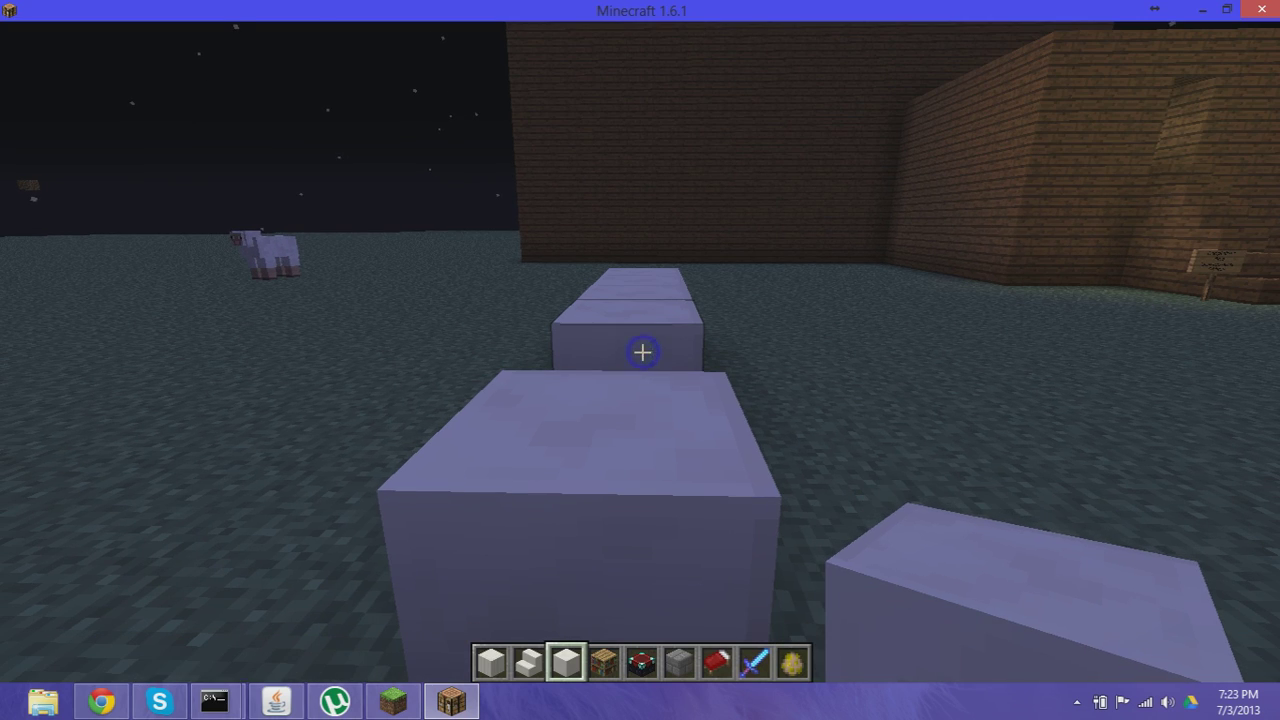
right_click(642, 352)
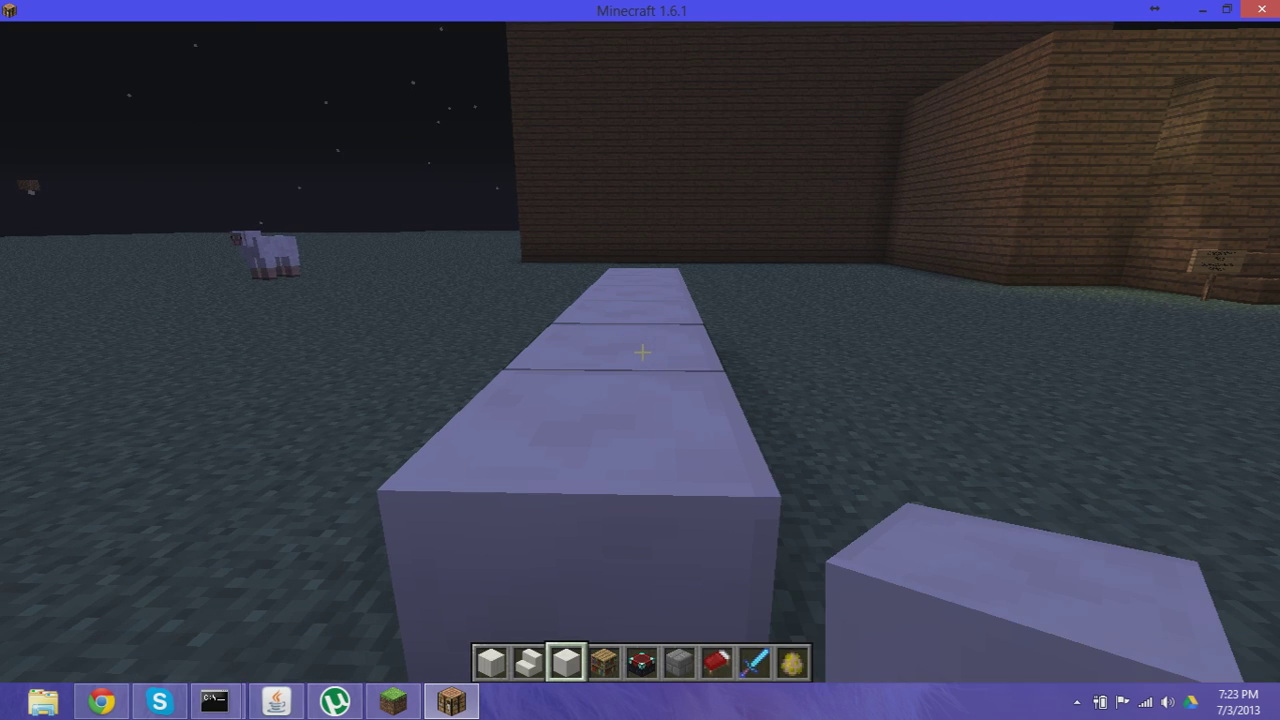
Lower the mouse sensitivity in Options from 74% to 59% and resume the game.
key("Escape")
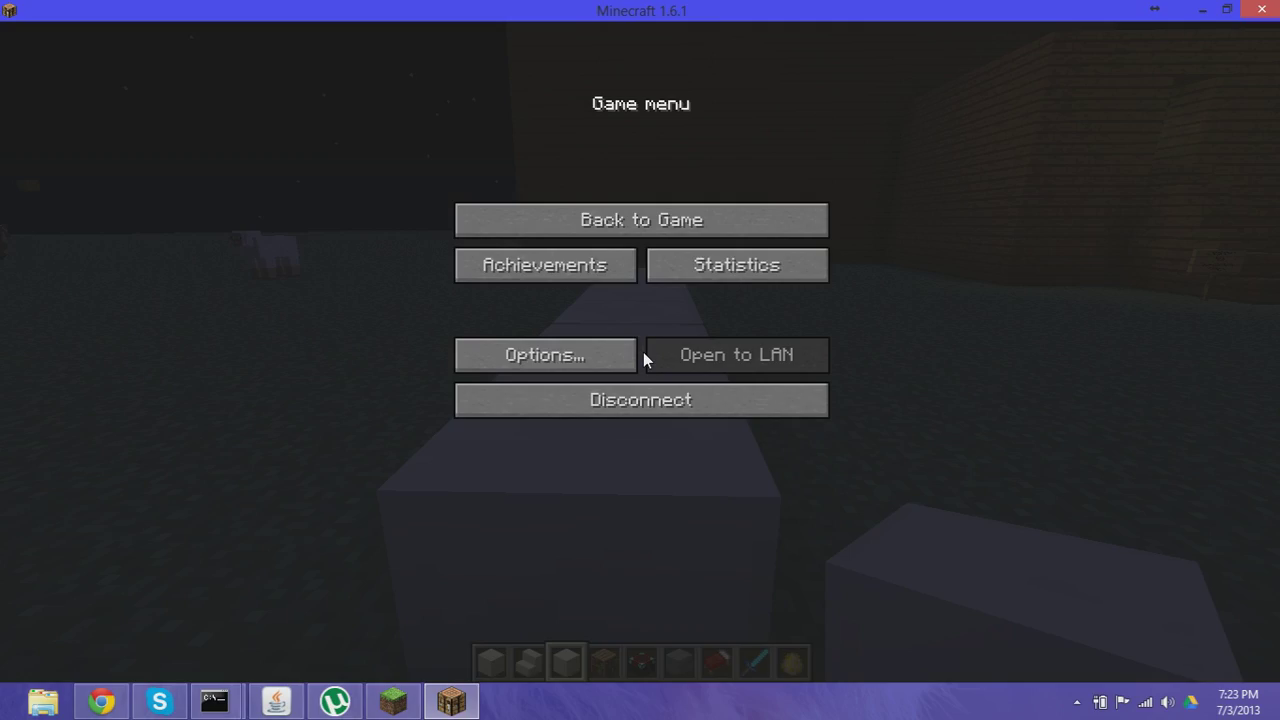
left_click(551, 360)
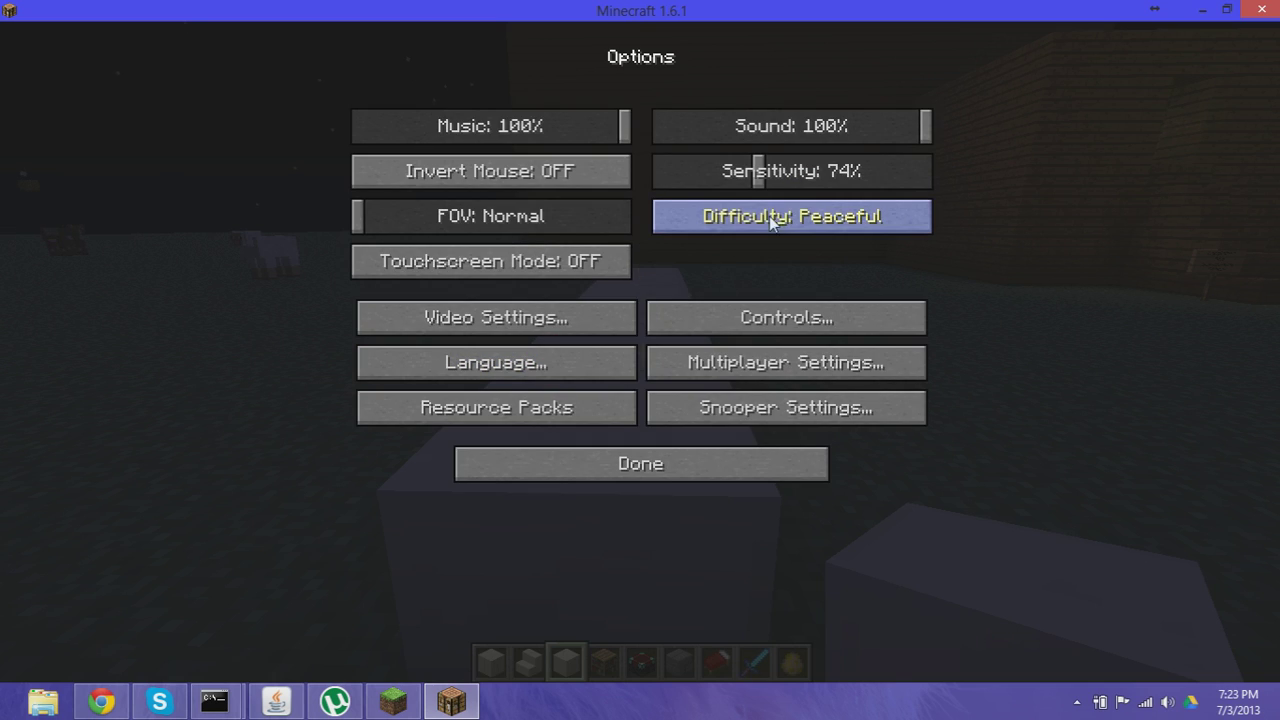
left_click_drag(755, 177, 747, 178)
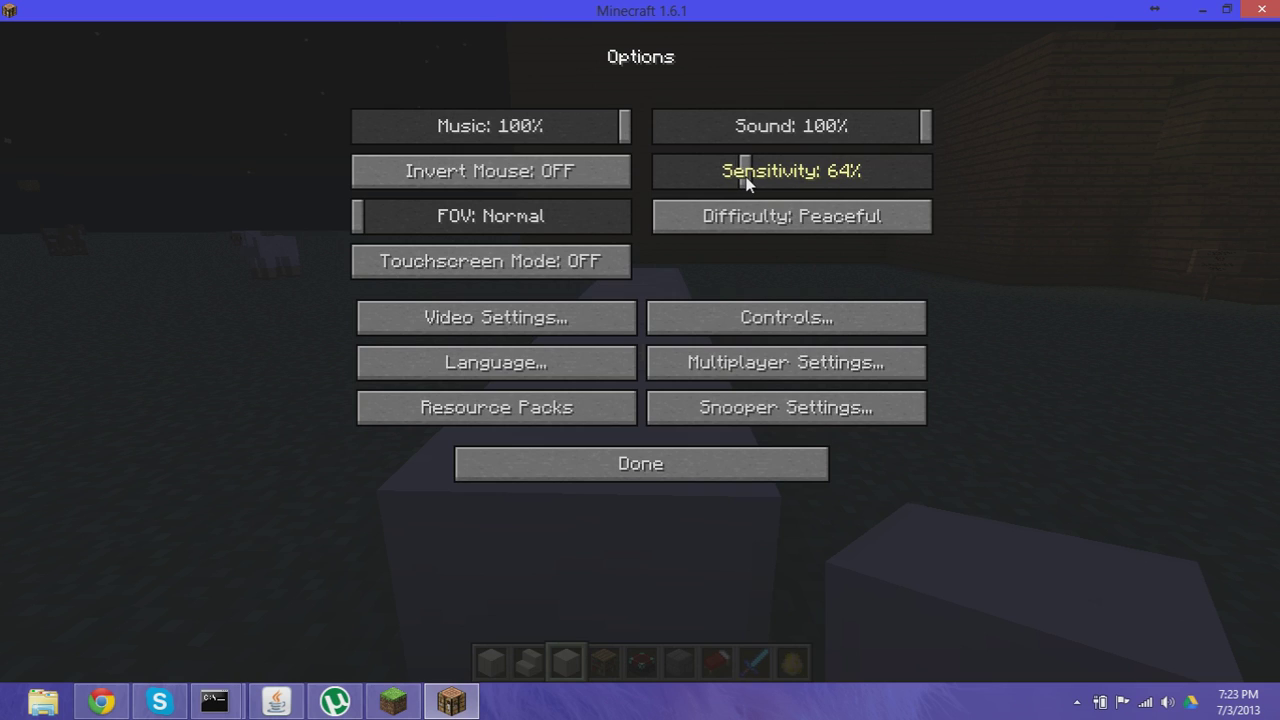
left_click_drag(723, 453, 723, 455)
left_click(723, 455)
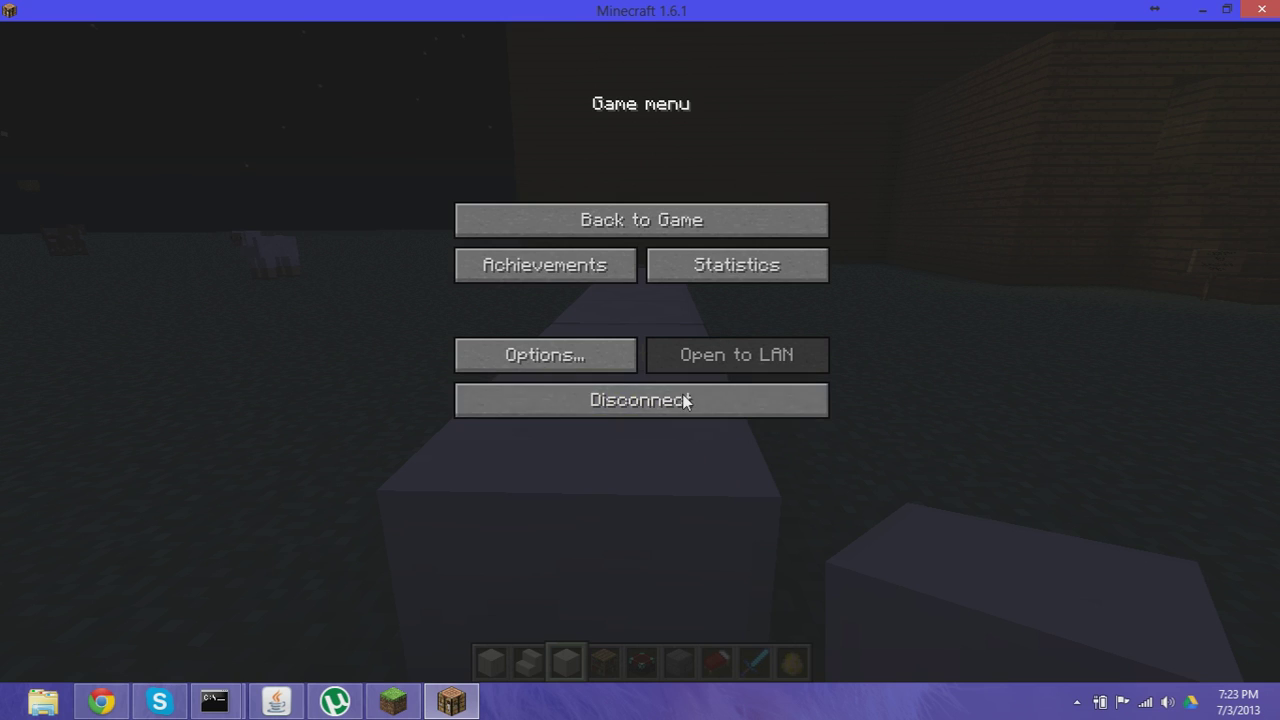
left_click(641, 228)
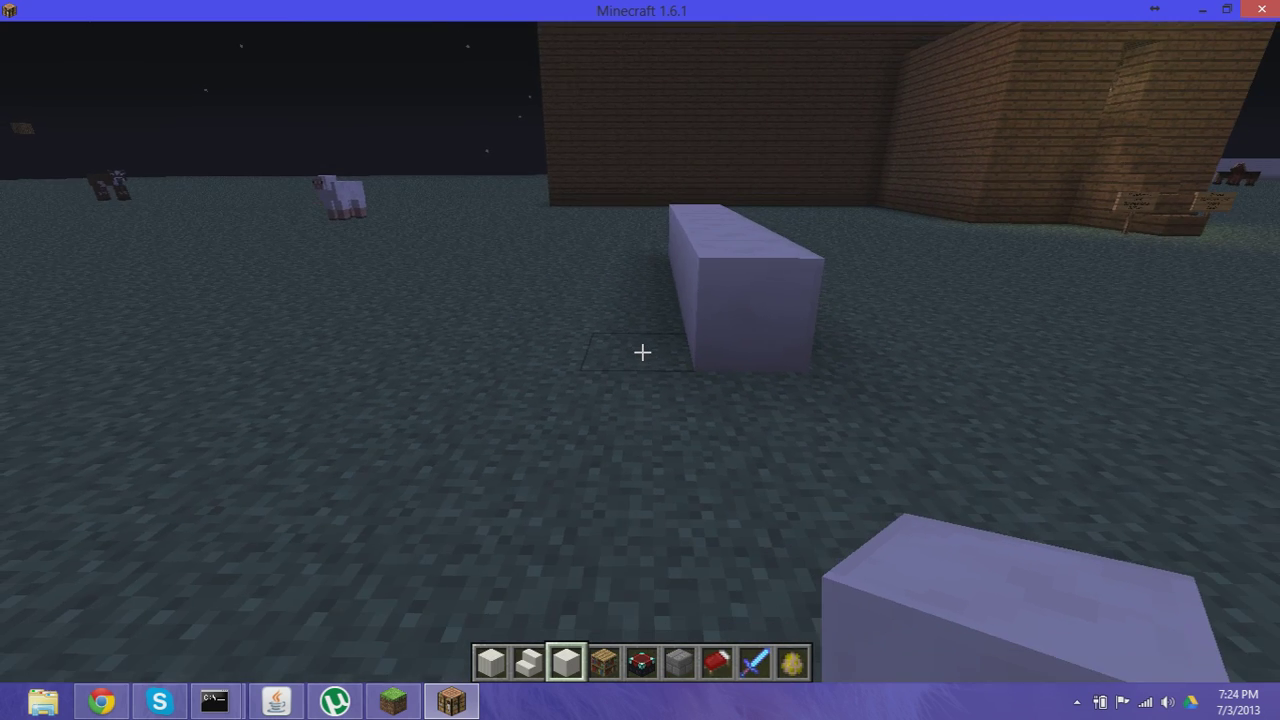
Move beside the row's end, place a quartz block, then break two blocks there.
key("w")
key("s")
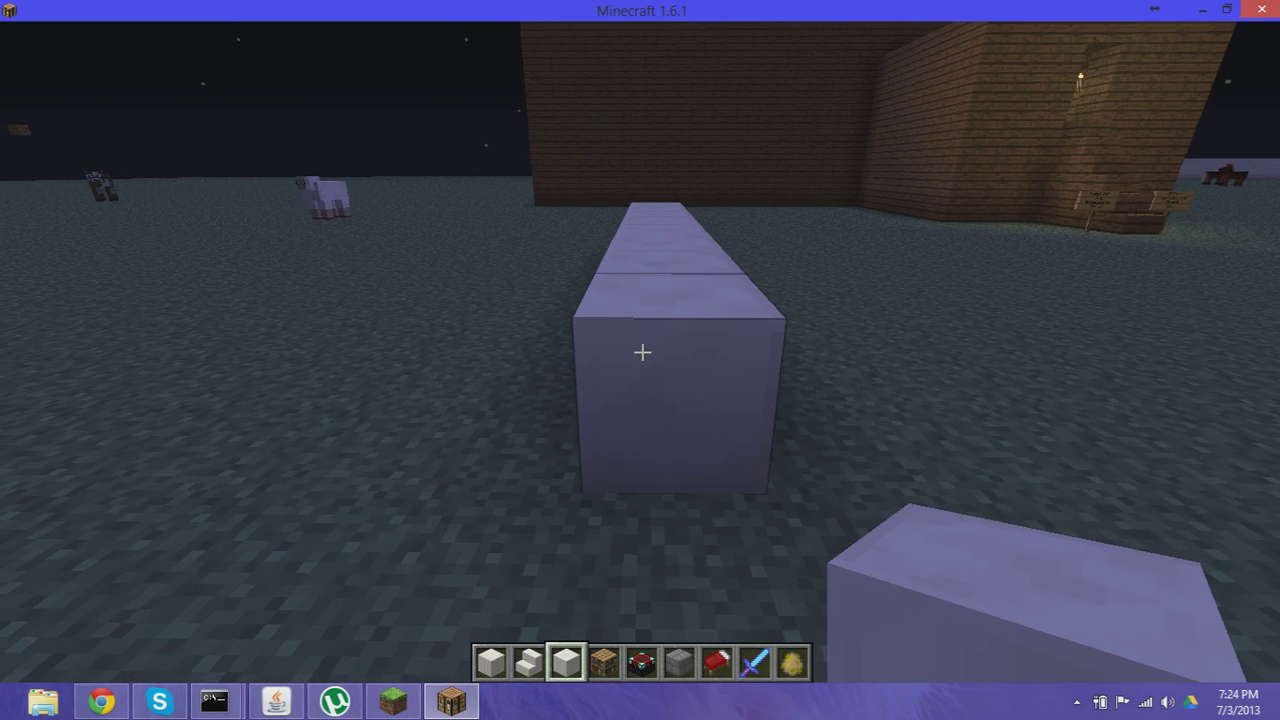
key("d")
key("a")
right_click(642, 352)
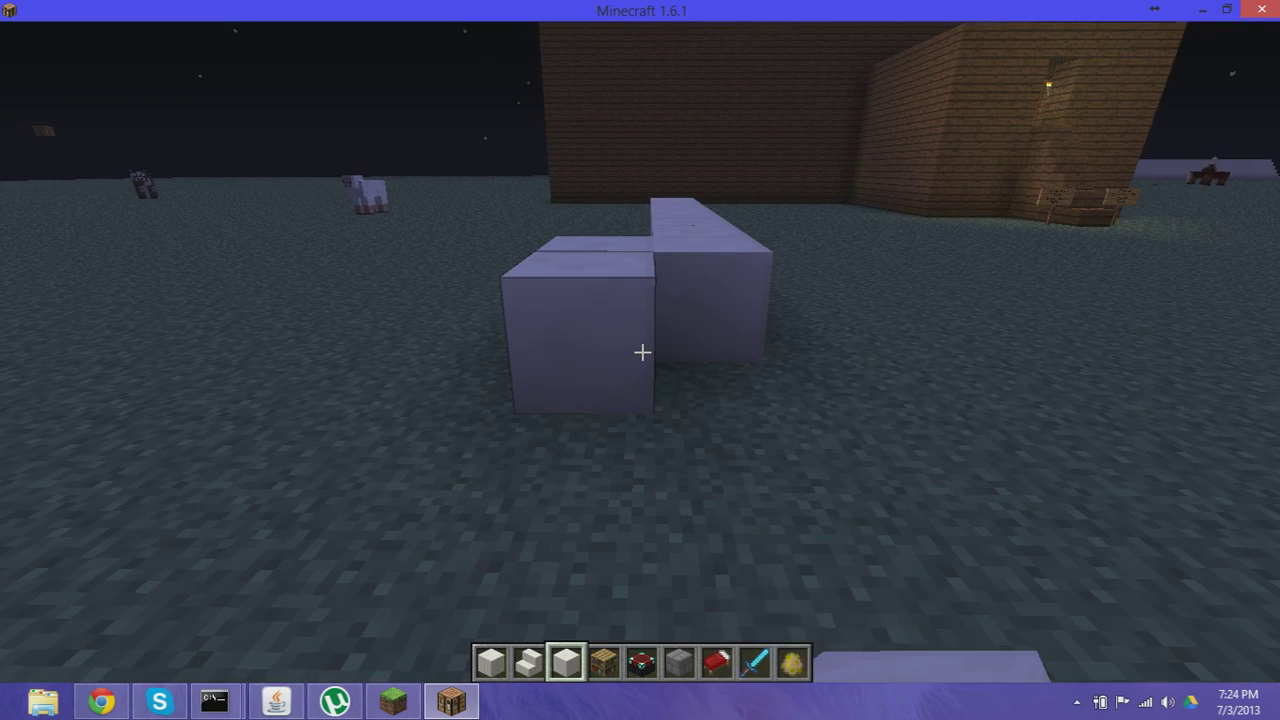
left_click(642, 352)
left_click(642, 352)
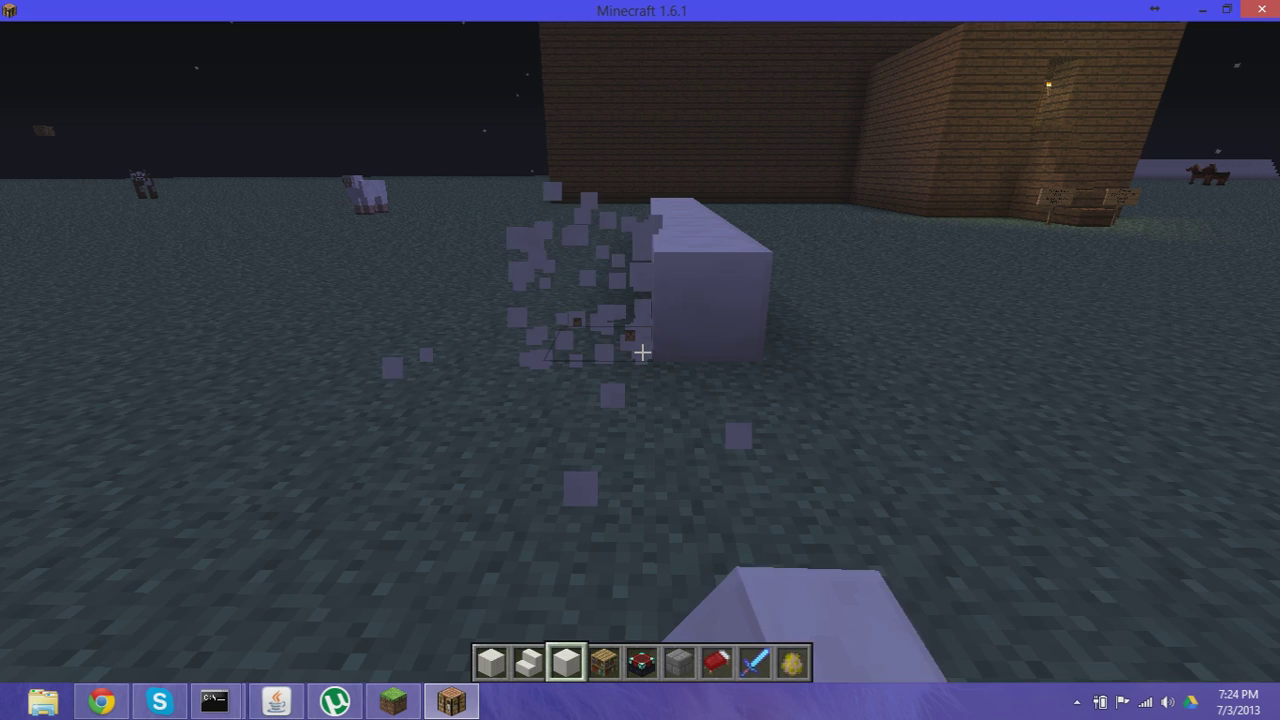
Rebuild the row's end and add a short arm to form an L-shaped quartz wall.
key("d")
right_click(642, 352)
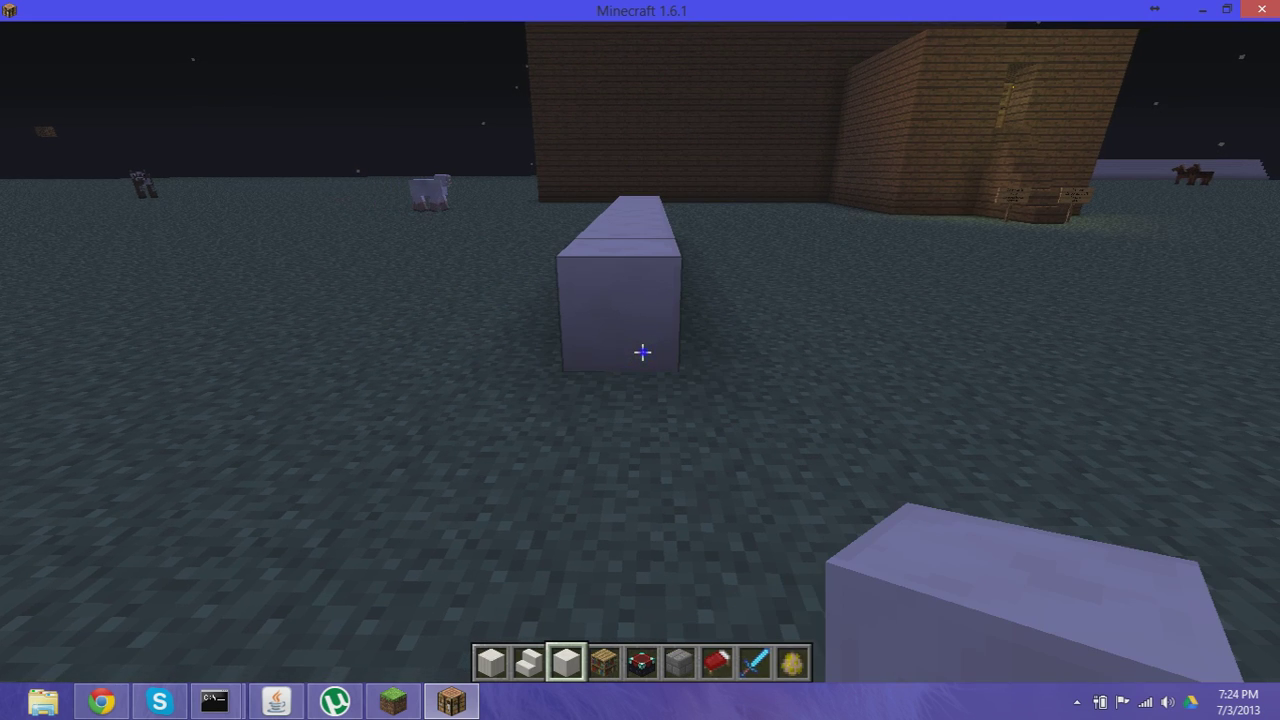
right_click(642, 352)
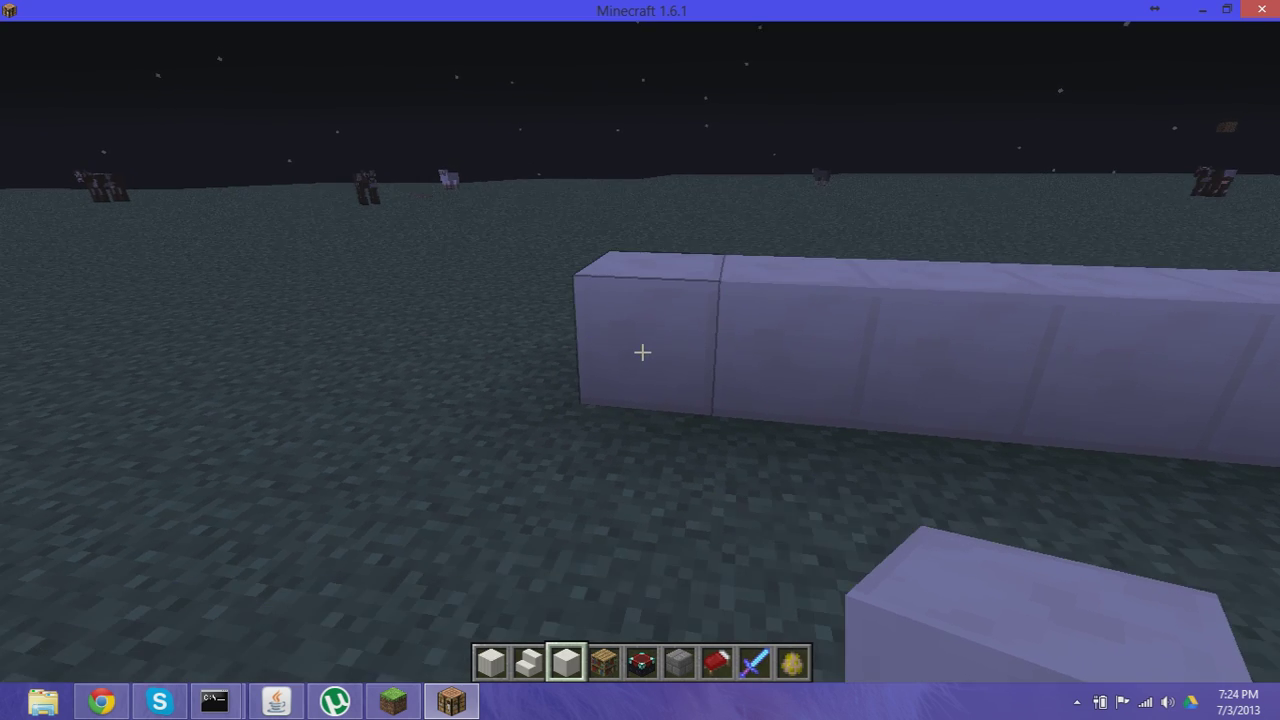
right_click(642, 352)
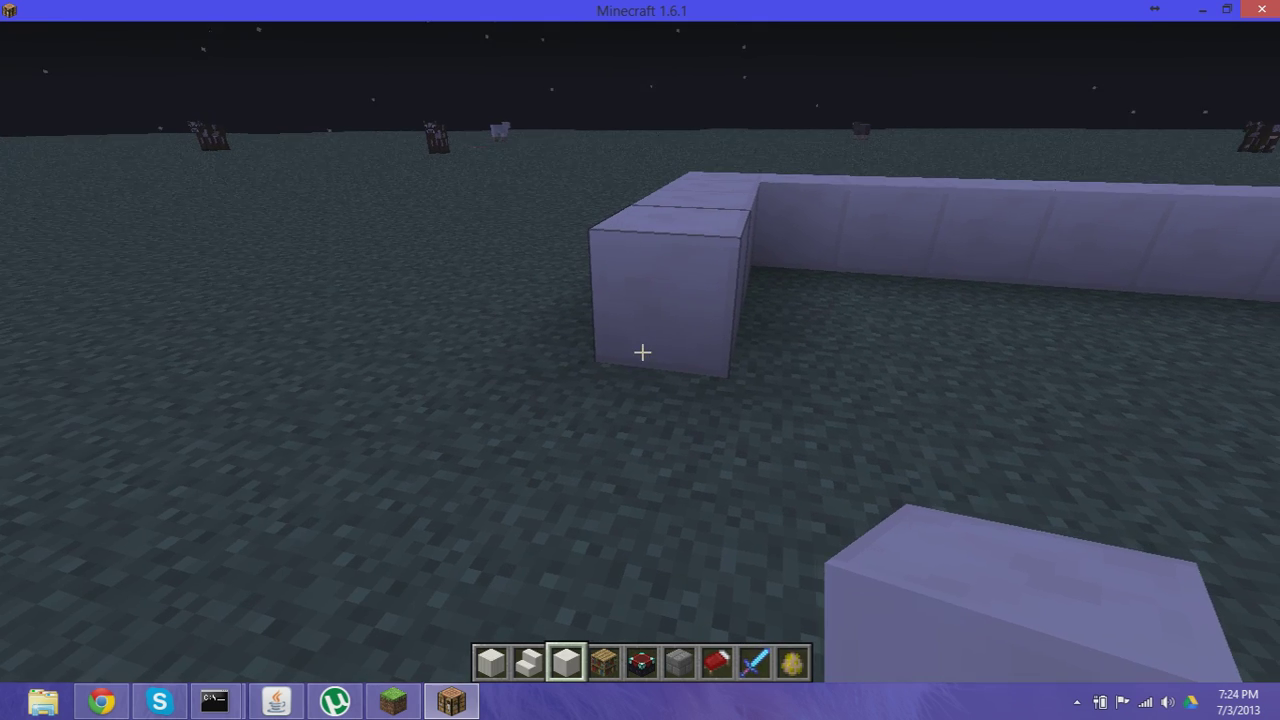
right_click(642, 352)
right_click(642, 352)
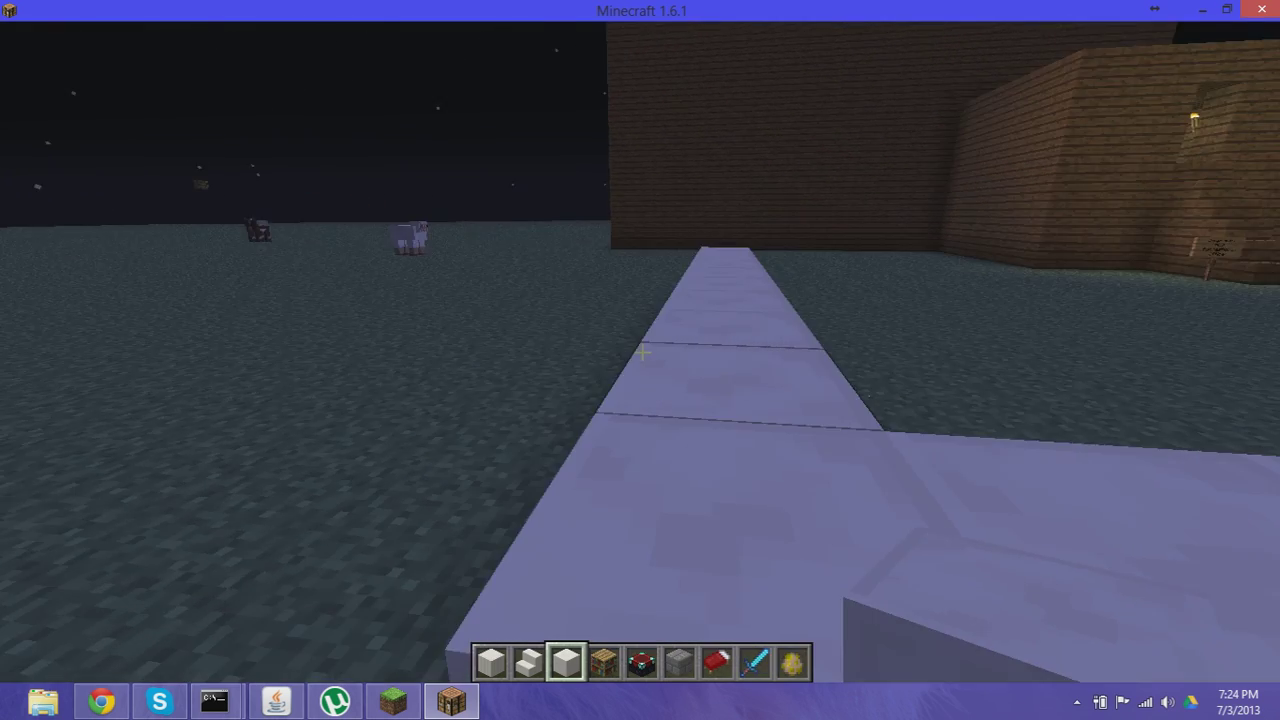
Mine away the L-shaped wall, leaving one quartz block flush beside a dirt patch.
key("w")
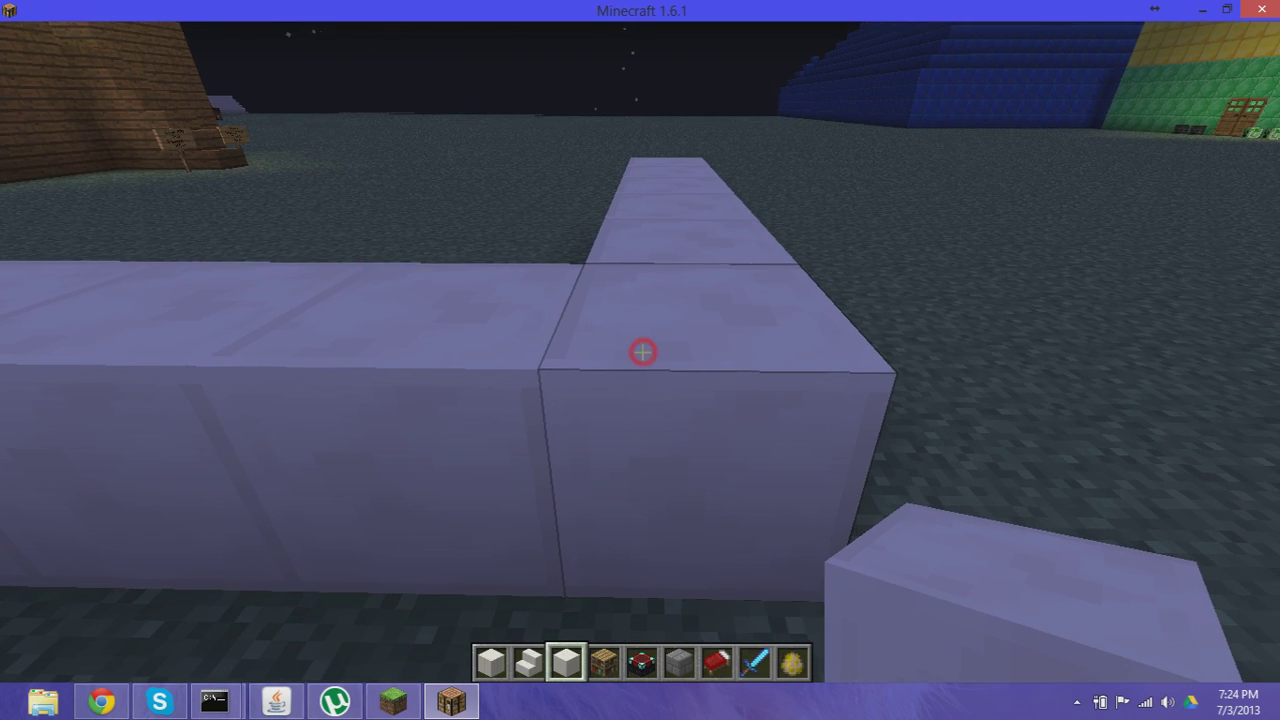
left_click(642, 352)
left_click(642, 352)
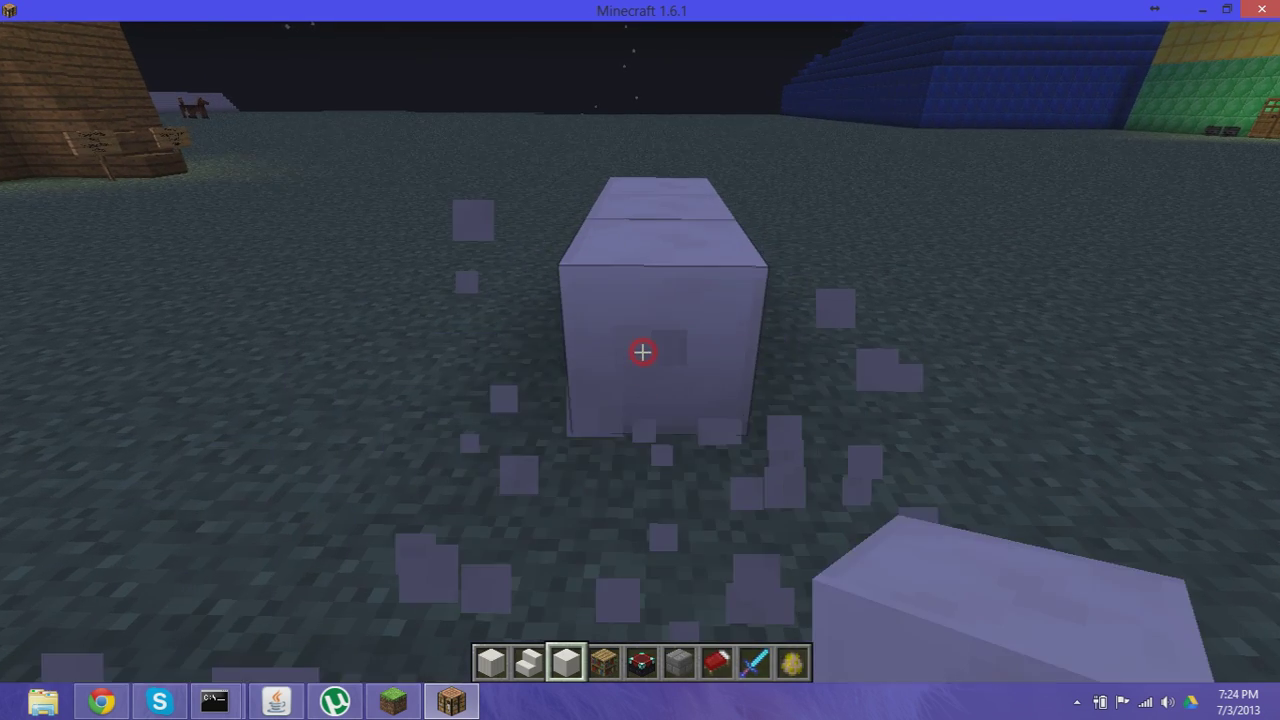
left_click(642, 352)
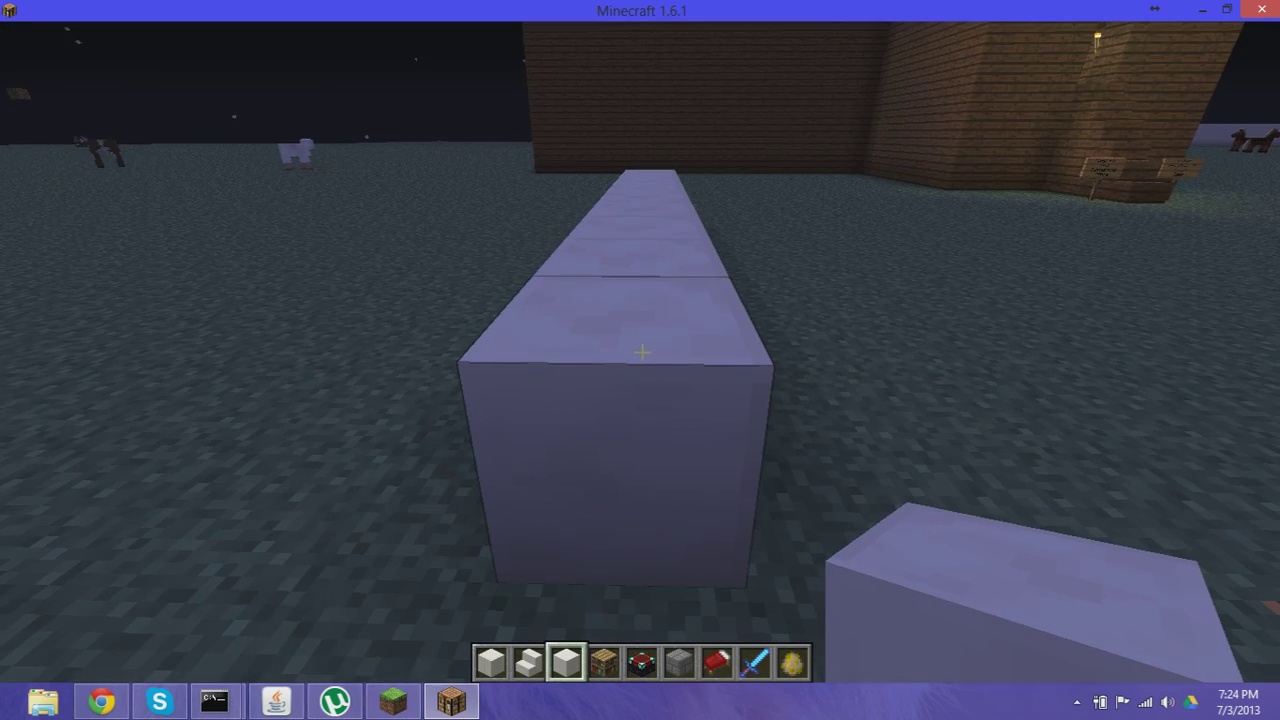
left_click(642, 352)
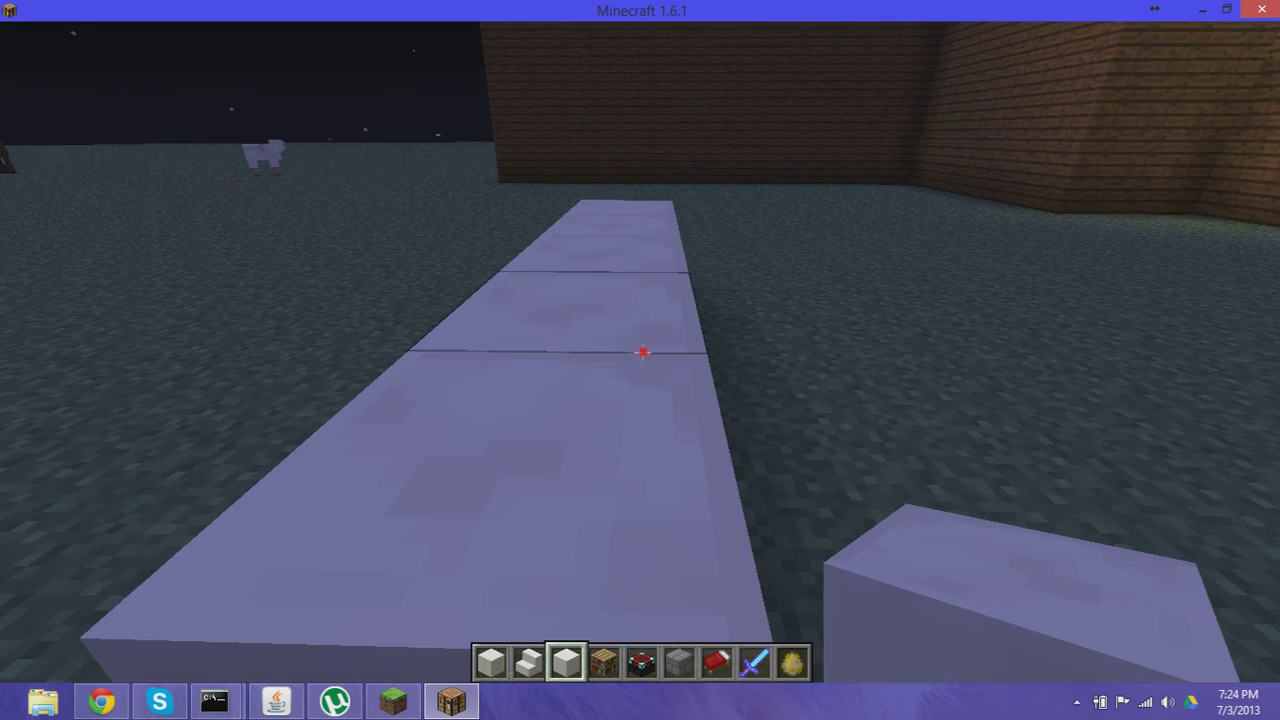
left_click(642, 352)
left_click(642, 352)
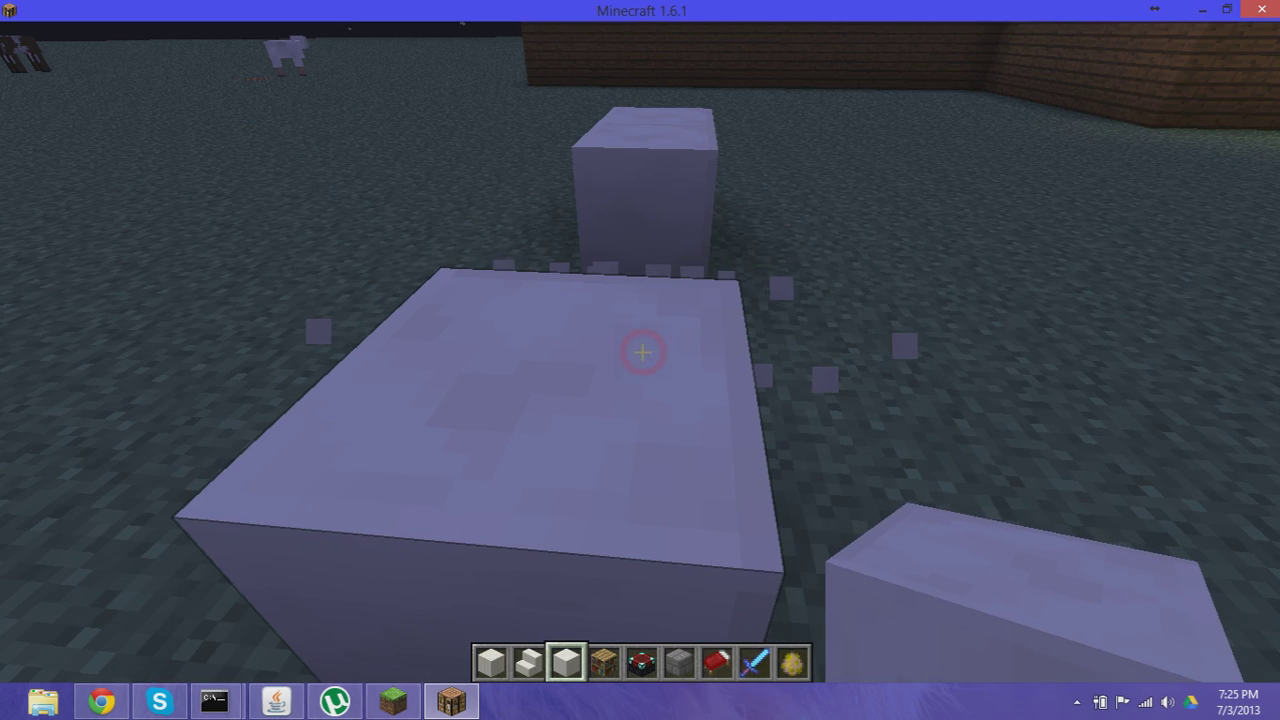
left_click(642, 352)
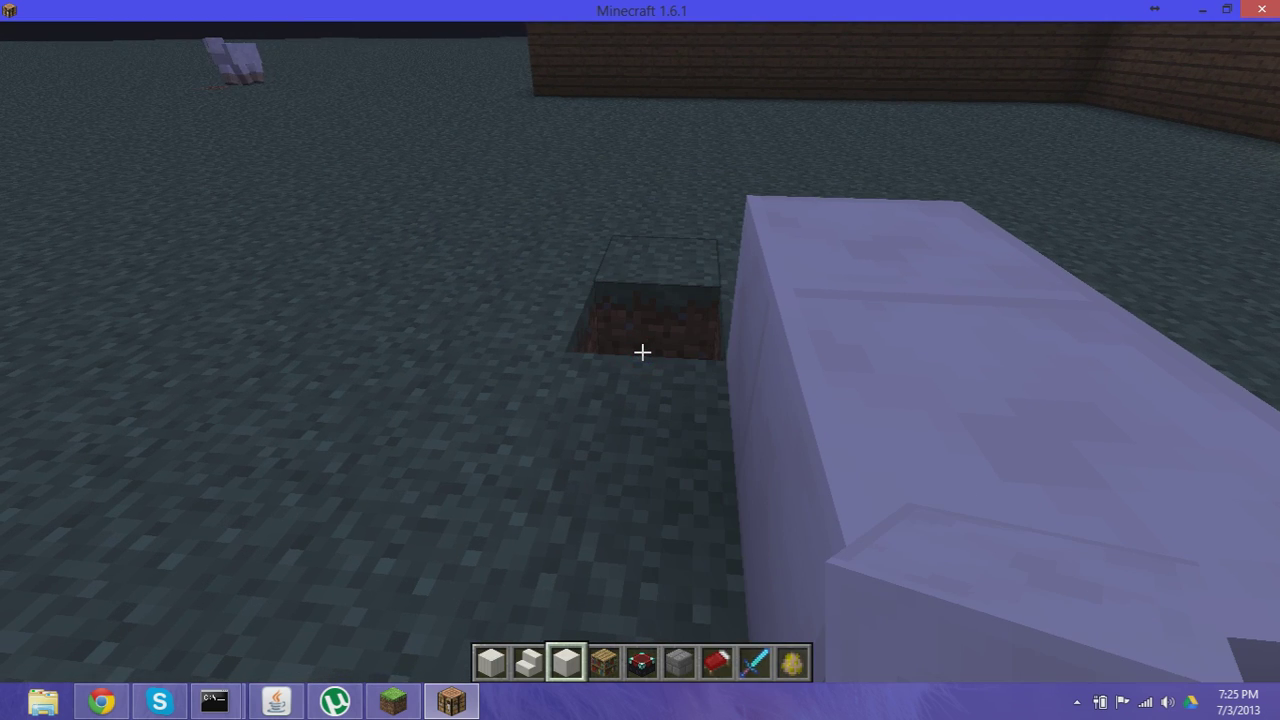
right_click(642, 352)
left_click(642, 352)
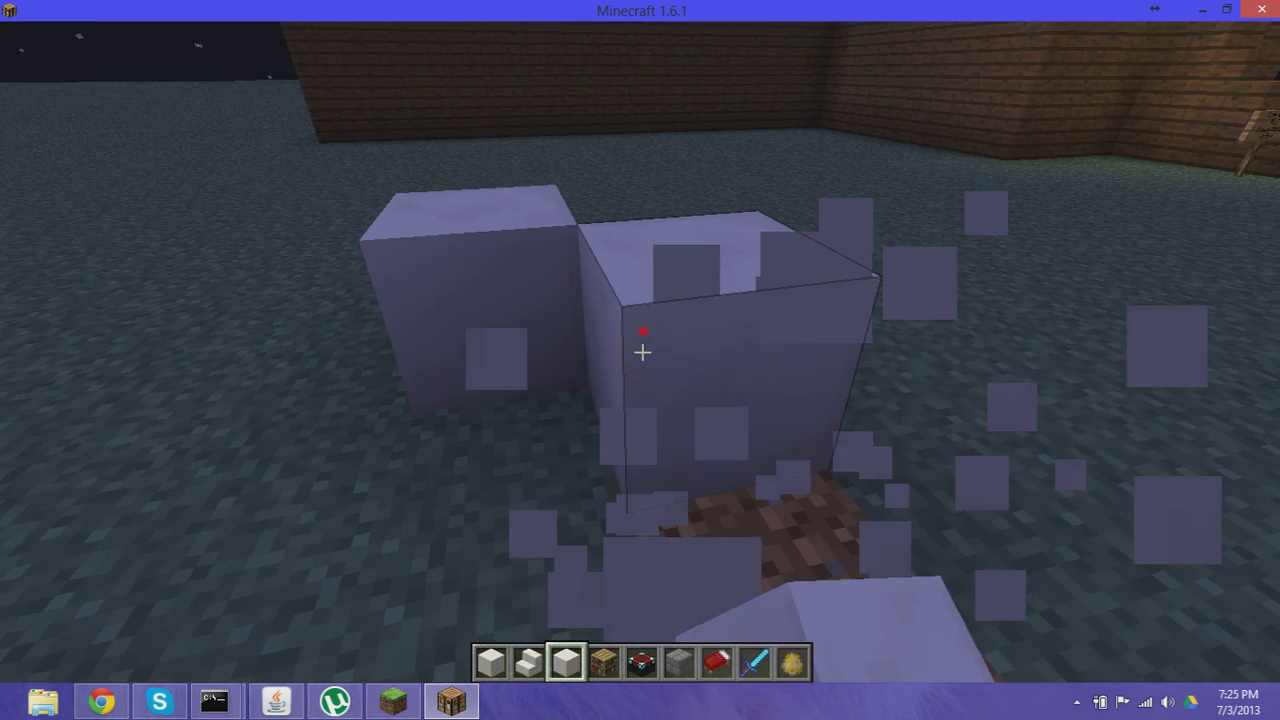
left_click(642, 352)
left_click(642, 352)
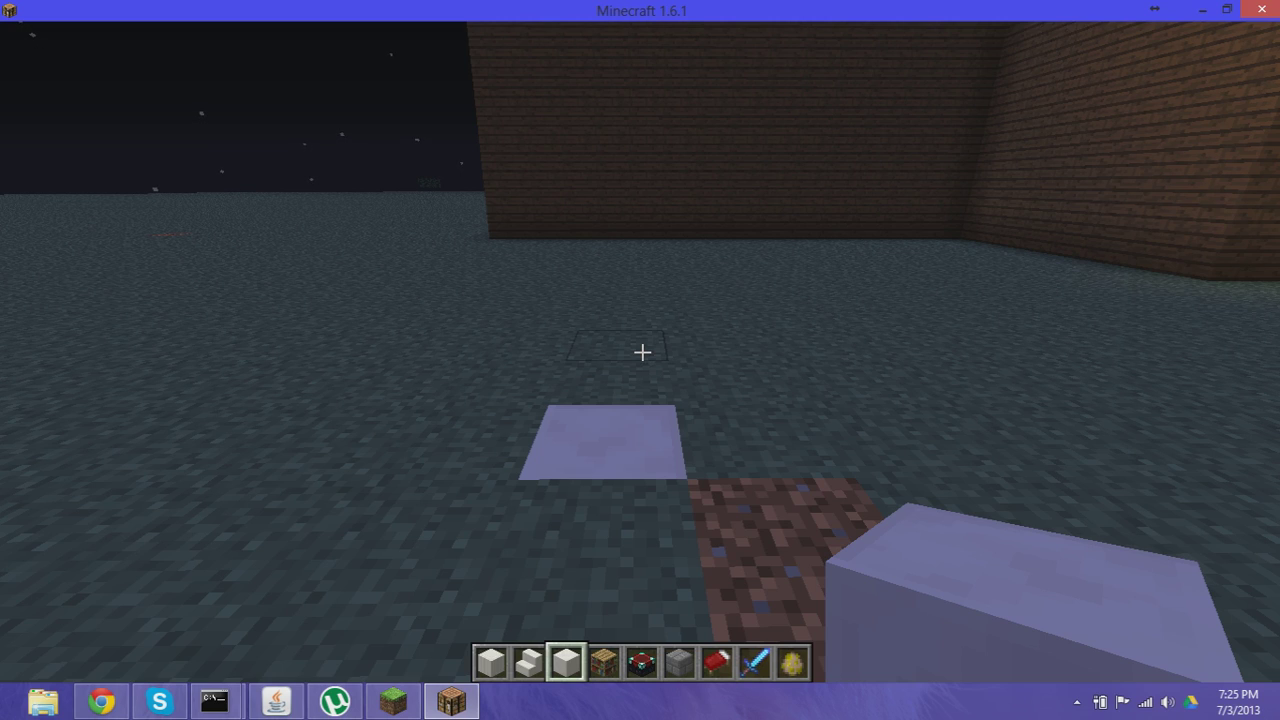
View the server's player list, then pause and close the Minecraft game window.
key("Escape")
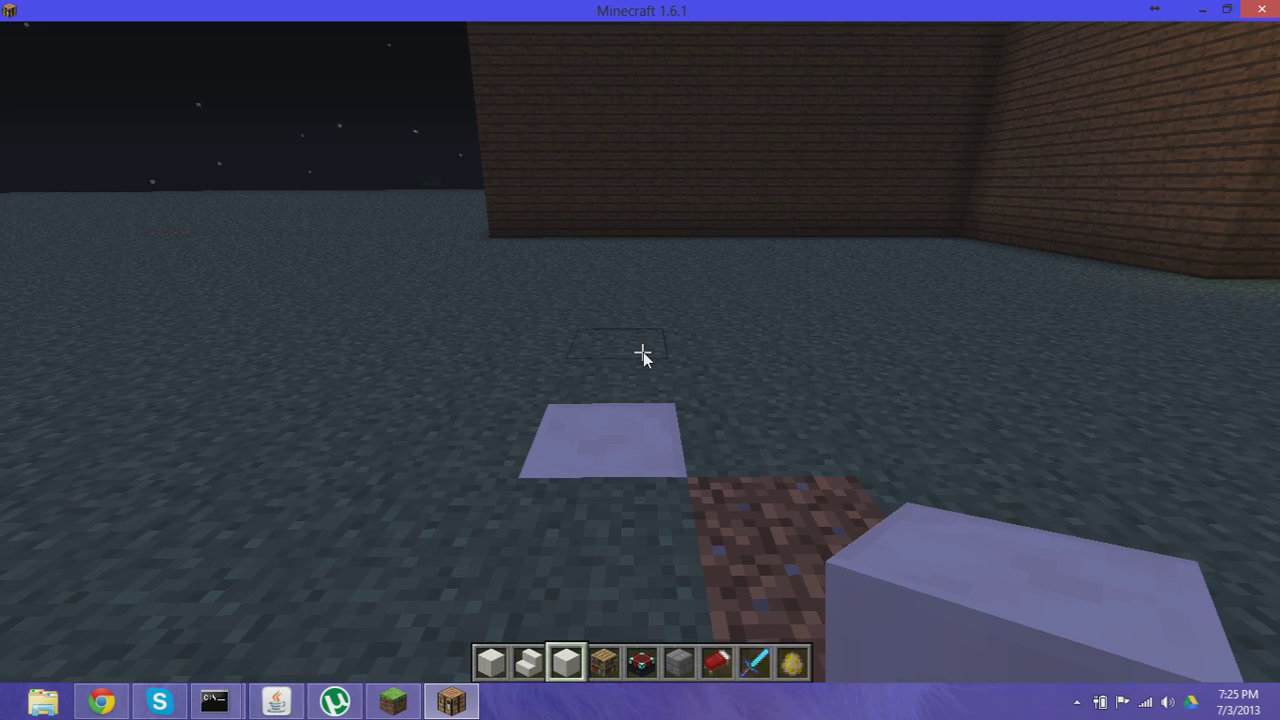
key("Escape")
key("Tab")
key("Escape")
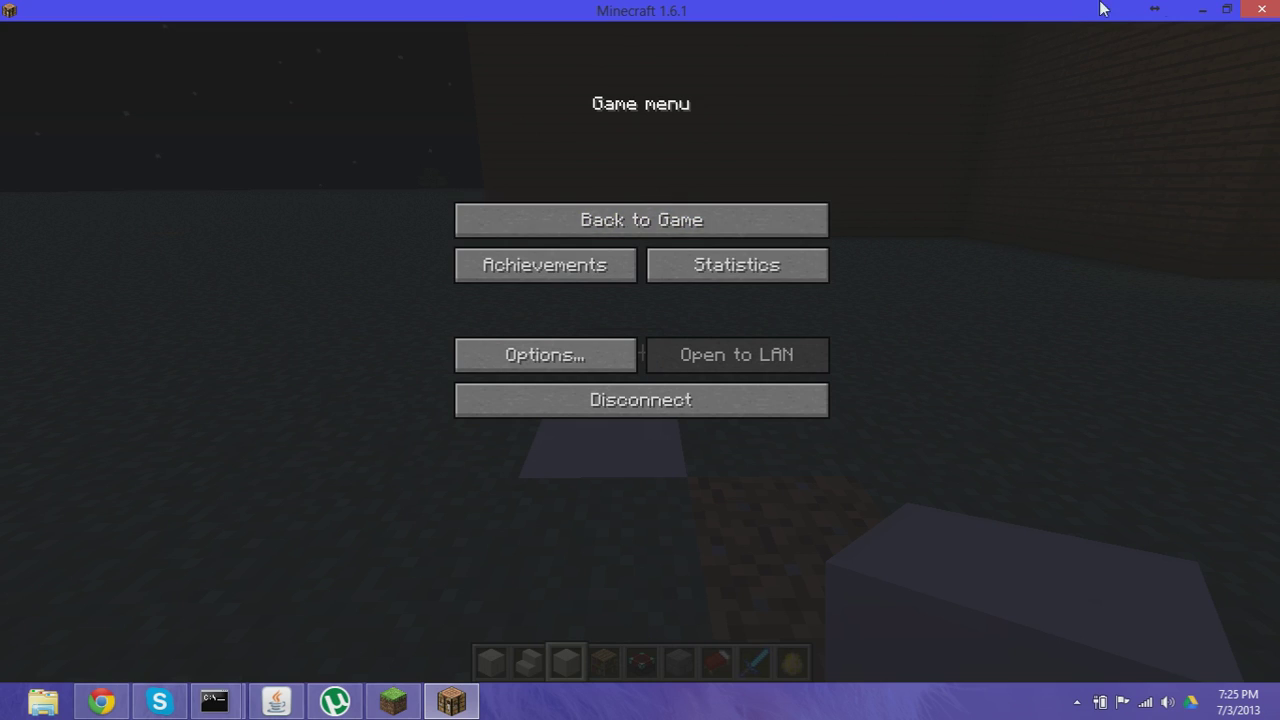
mouse_move(1274, 10)
left_click(1262, 12)
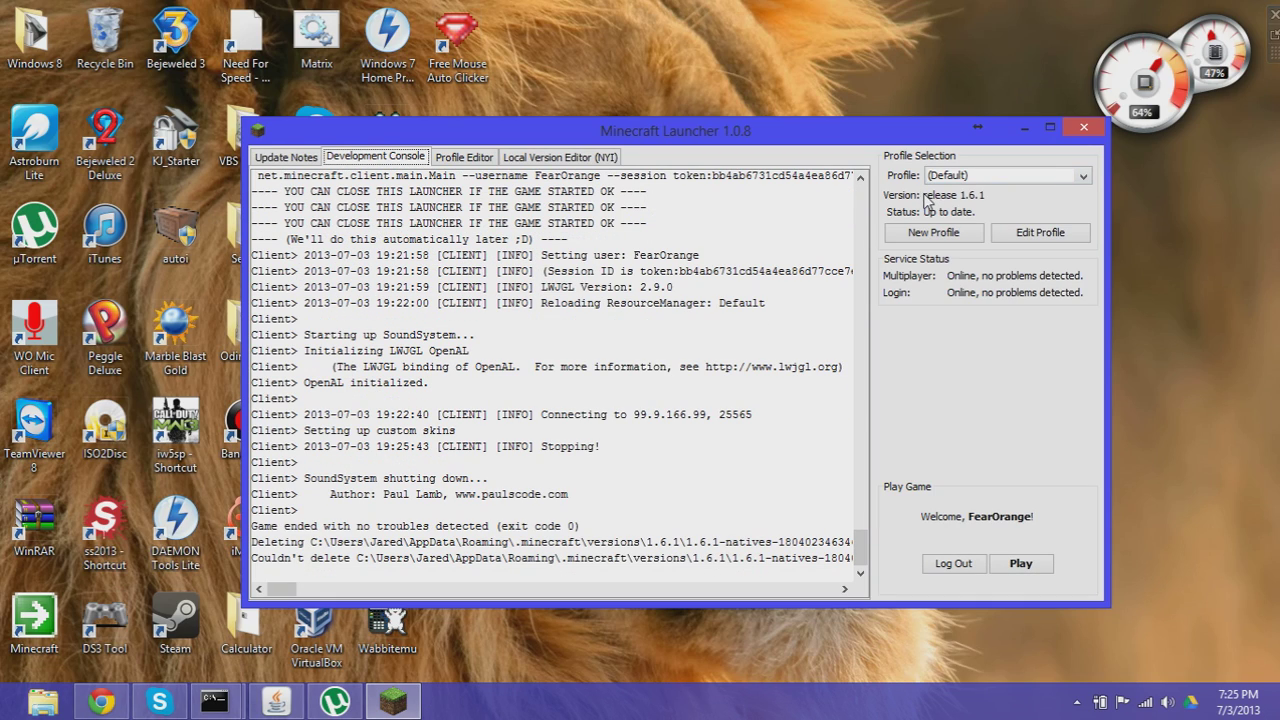